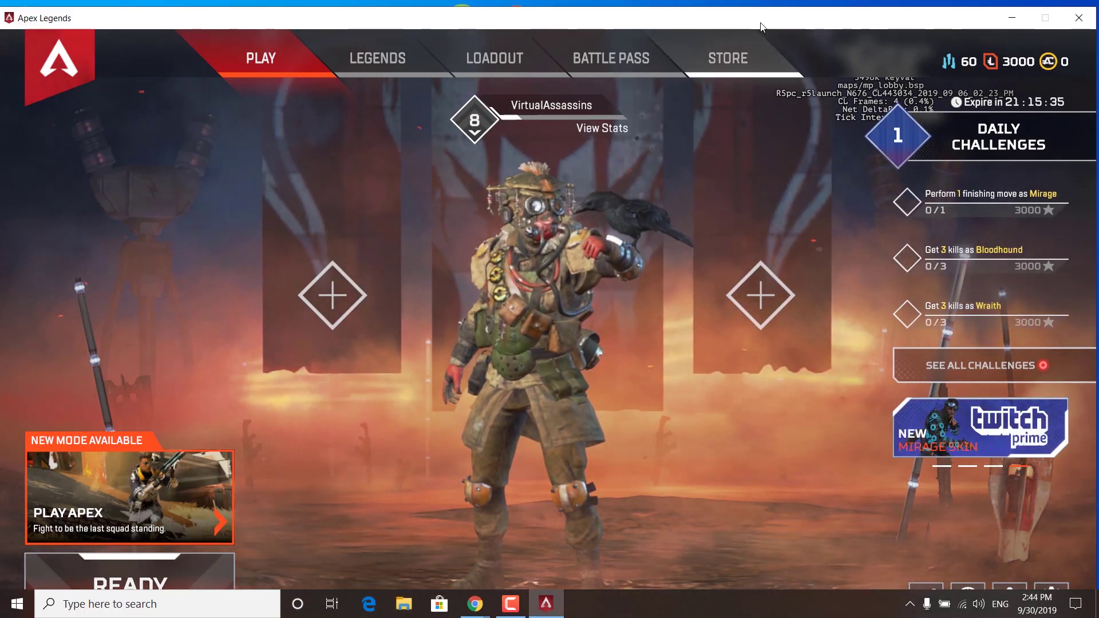
Move the Apex Legends window up so the full lobby and READY button fit on screen.
{"action": "left_click_drag", "start_coordinate": [762, 27], "coordinate": [763, 21]}
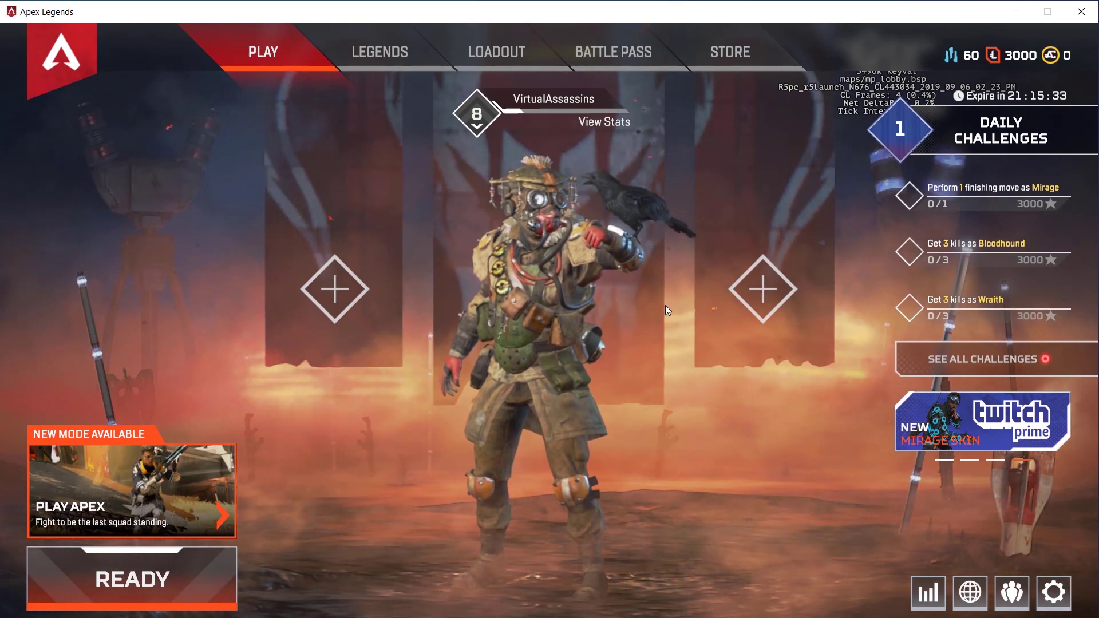
Go to the VIDEO tab of the game's SETTINGS from the gear menu.
{"action": "left_click", "coordinate": [1053, 592]}
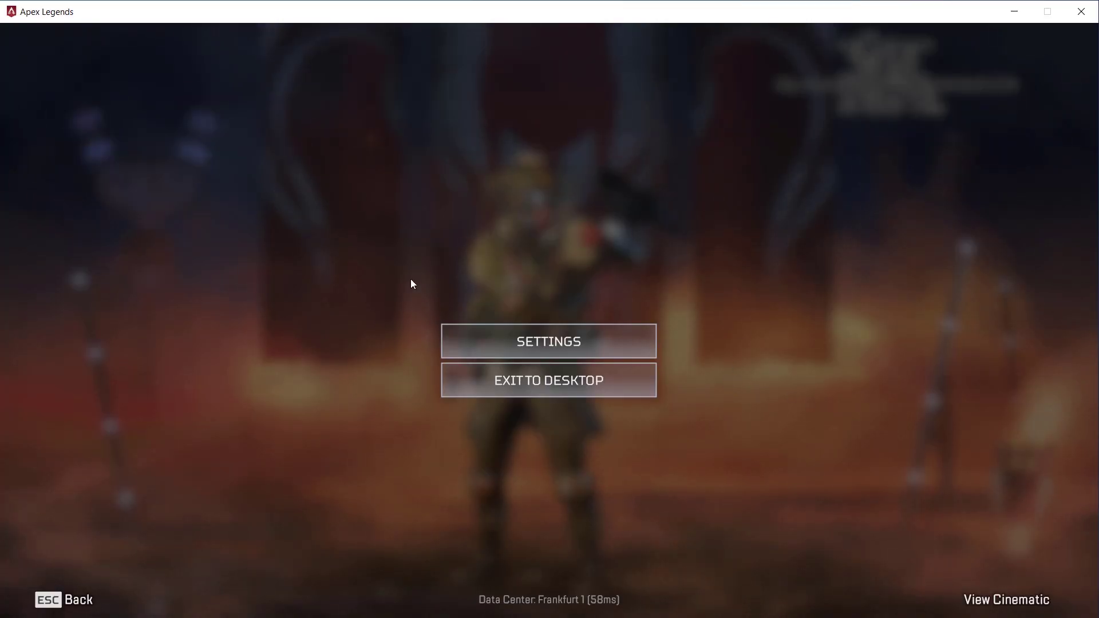
{"action": "left_click", "coordinate": [602, 343]}
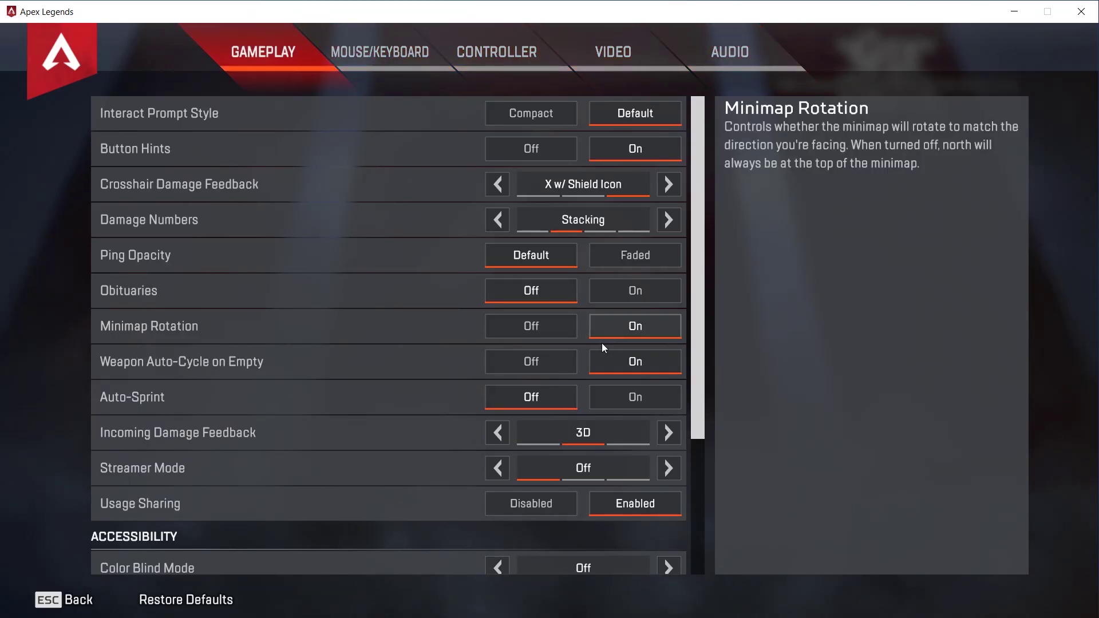
{"action": "left_click", "coordinate": [617, 56]}
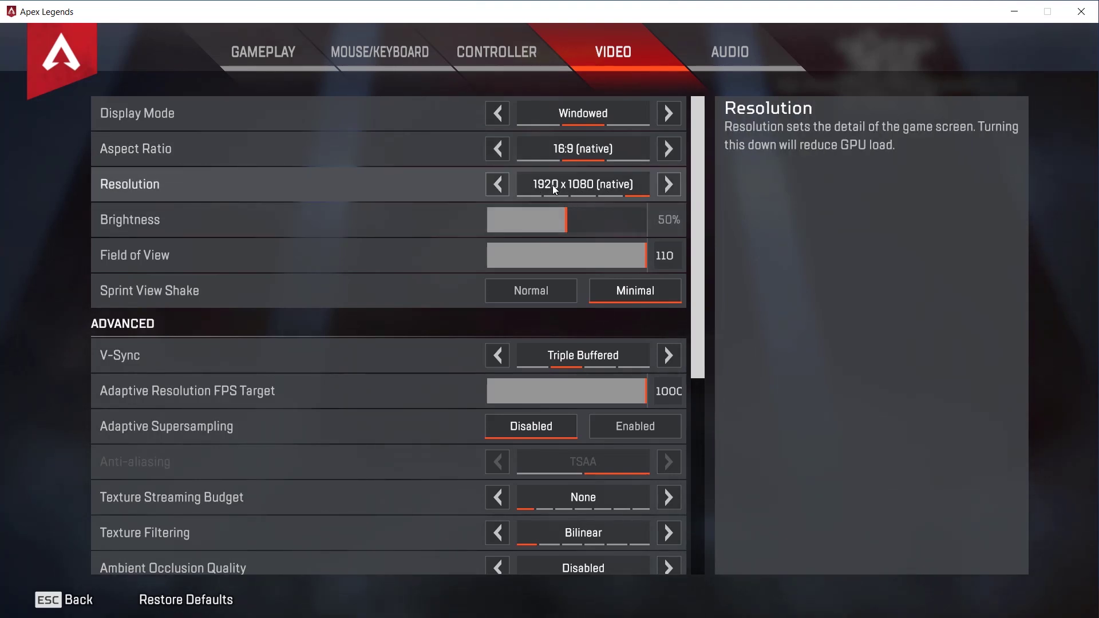
Cycle the resolution options and return to 1920 x 1080 native.
{"action": "left_click", "coordinate": [498, 183]}
{"action": "left_click", "coordinate": [497, 184]}
{"action": "left_click", "coordinate": [668, 184]}
{"action": "left_click", "coordinate": [669, 183]}
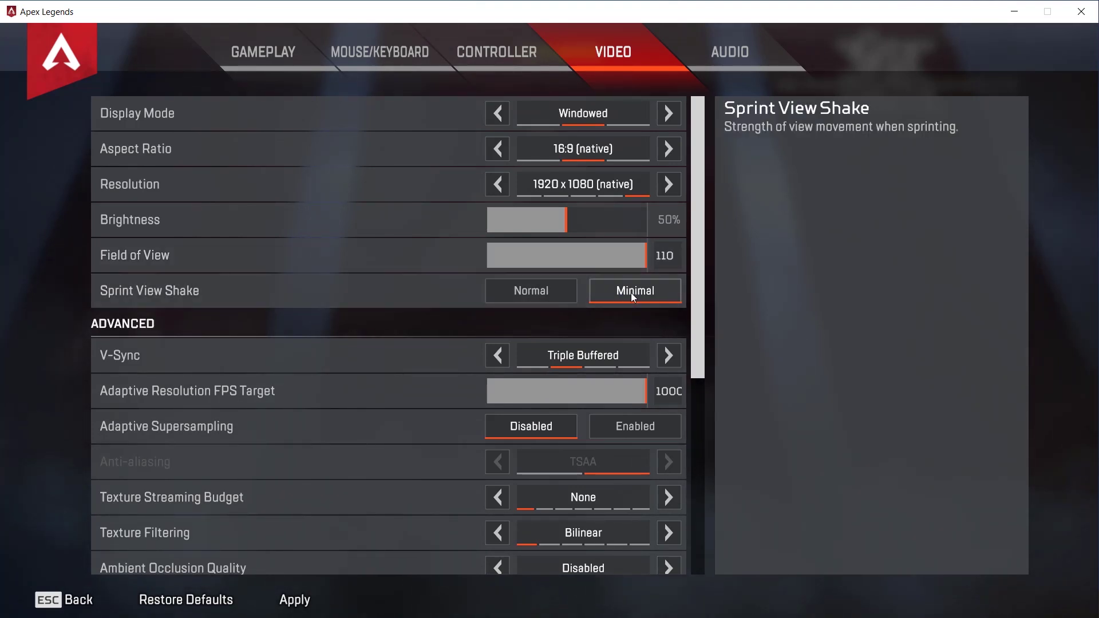
Set V-Sync to Disabled.
{"action": "scroll", "coordinate": [608, 313], "scroll_direction": "down", "scroll_amount": 2}
{"action": "scroll", "coordinate": [608, 314], "scroll_direction": "down", "scroll_amount": 1}
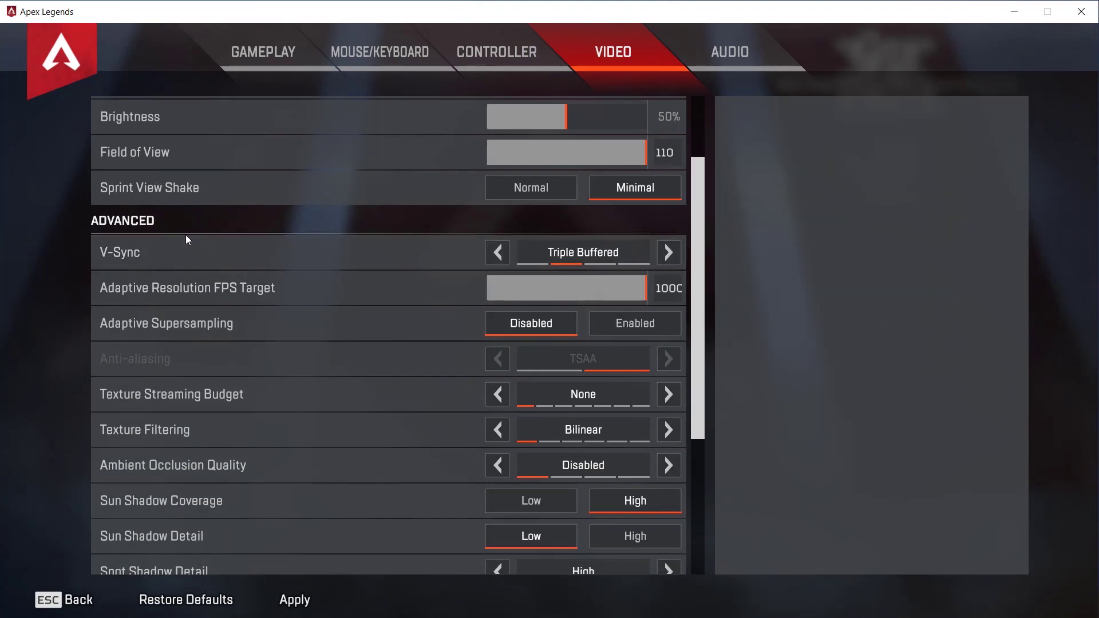
{"action": "left_click", "coordinate": [498, 253]}
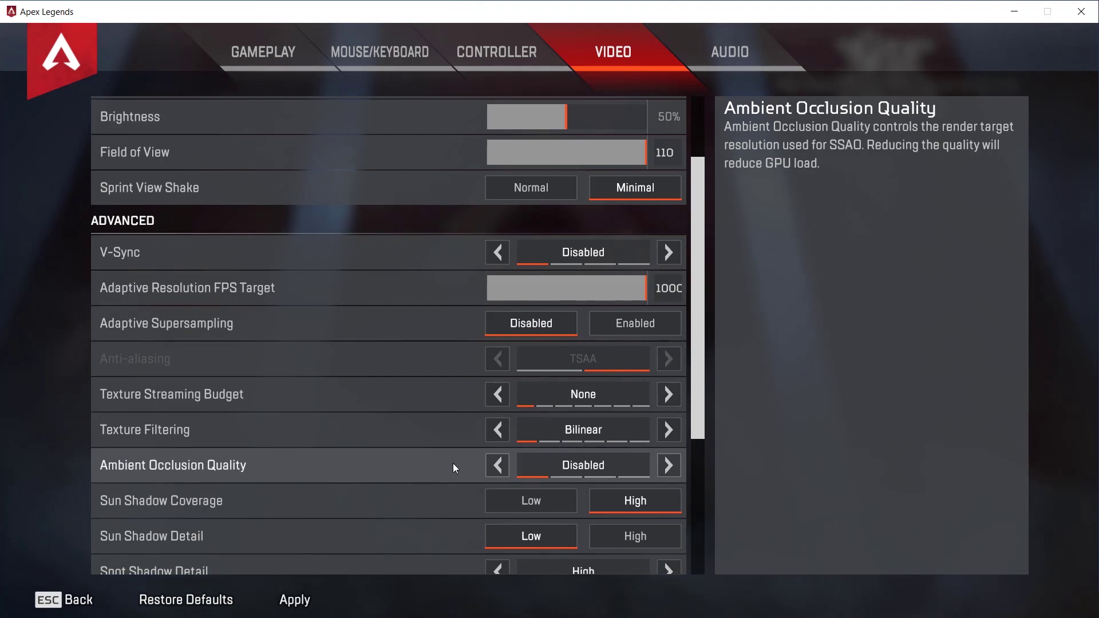
Set Sun Shadow Coverage and Spot Shadow Detail to Low and disable Volumetric Lighting.
{"action": "scroll", "coordinate": [468, 424], "scroll_direction": "down", "scroll_amount": 2}
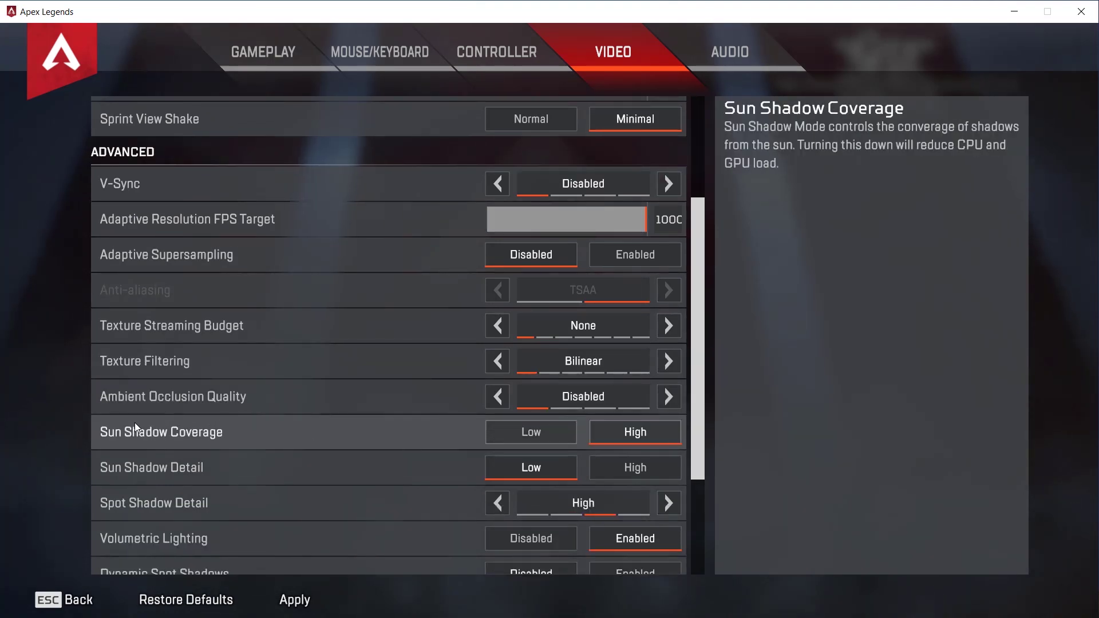
{"action": "left_click", "coordinate": [527, 431]}
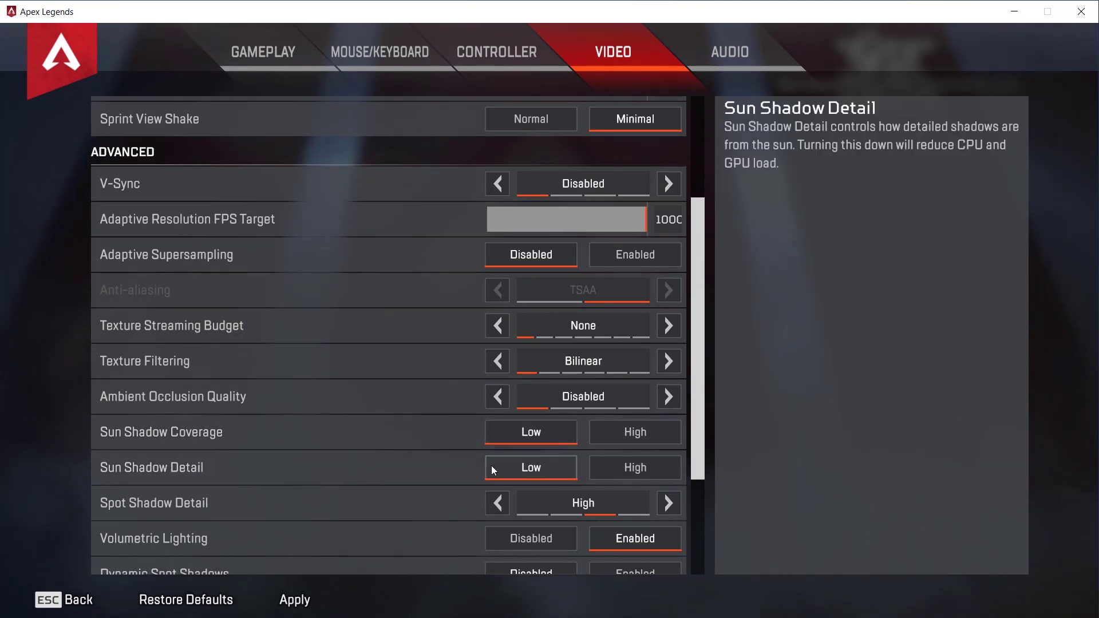
{"action": "left_click", "coordinate": [497, 503]}
{"action": "left_click", "coordinate": [498, 504]}
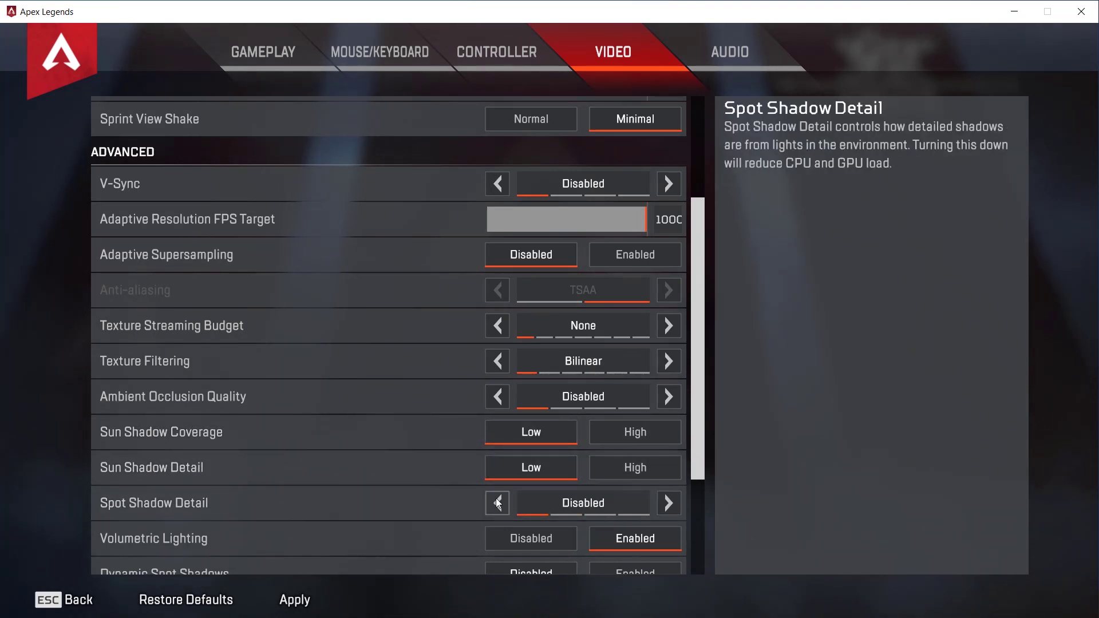
{"action": "left_click", "coordinate": [669, 509]}
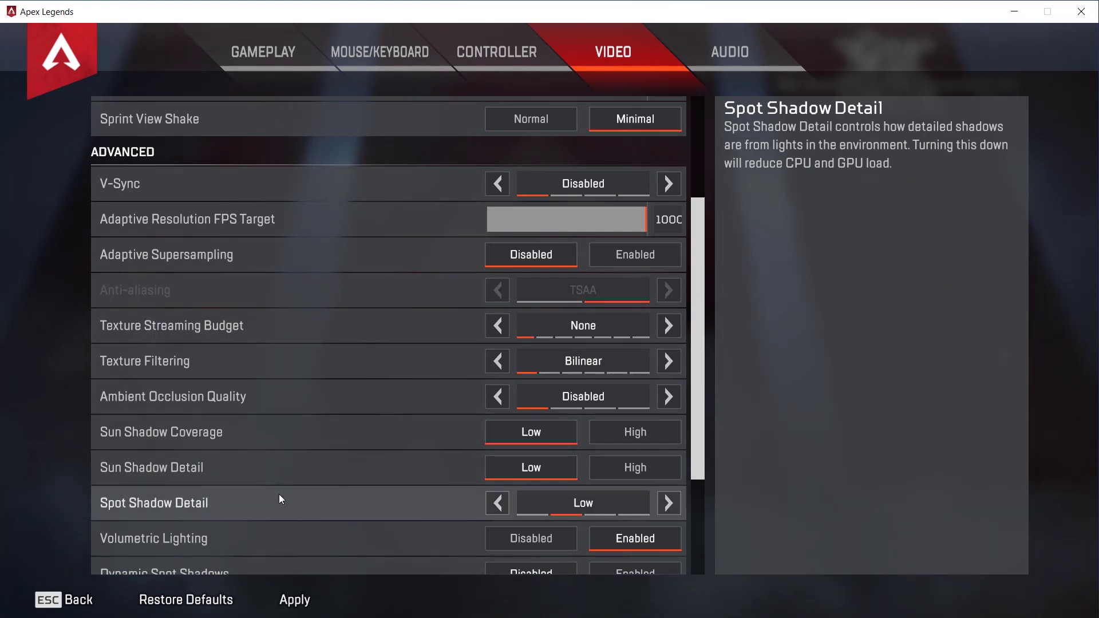
{"action": "scroll", "coordinate": [282, 499], "scroll_direction": "down", "scroll_amount": 1}
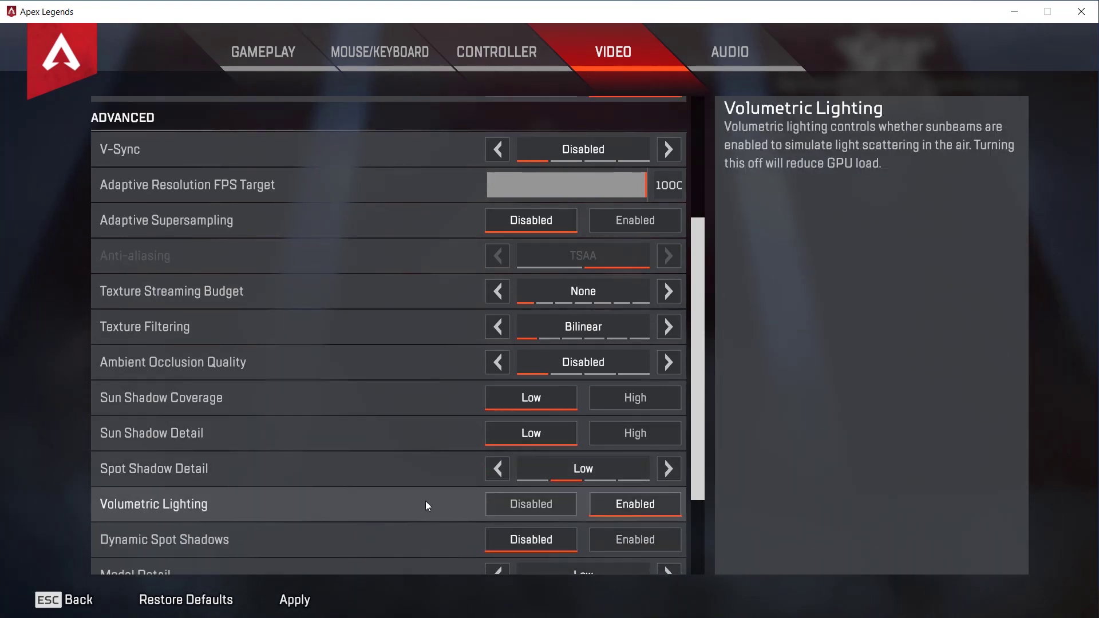
{"action": "left_click", "coordinate": [518, 506]}
Apply the video settings and quit Apex Legends with Alt+F4.
{"action": "scroll", "coordinate": [382, 515], "scroll_direction": "down", "scroll_amount": 2}
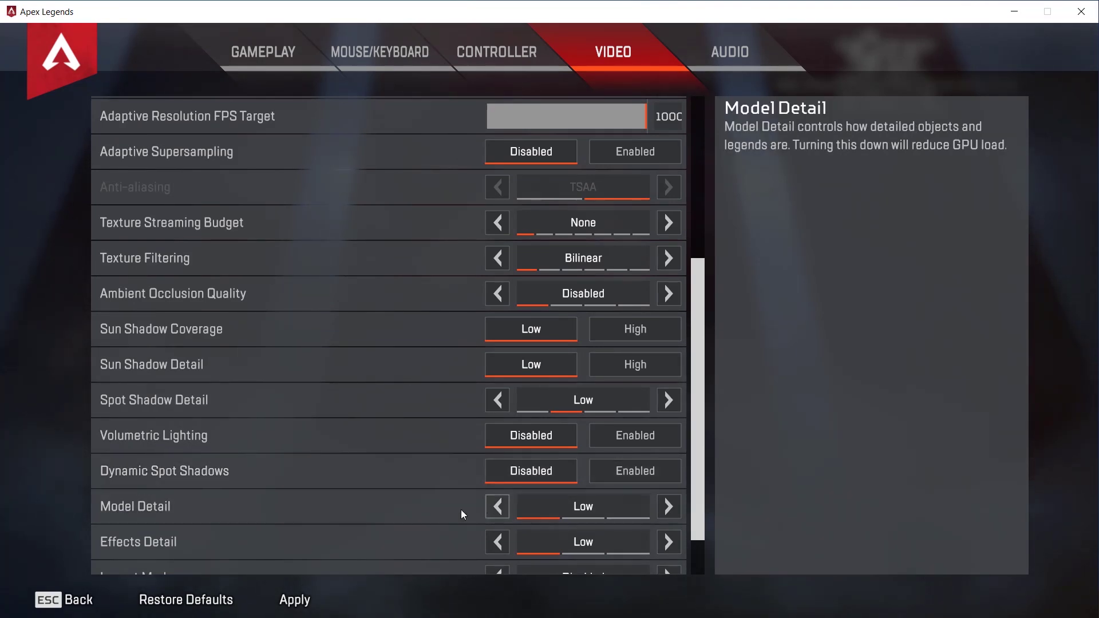
{"action": "scroll", "coordinate": [503, 525], "scroll_direction": "down", "scroll_amount": 1}
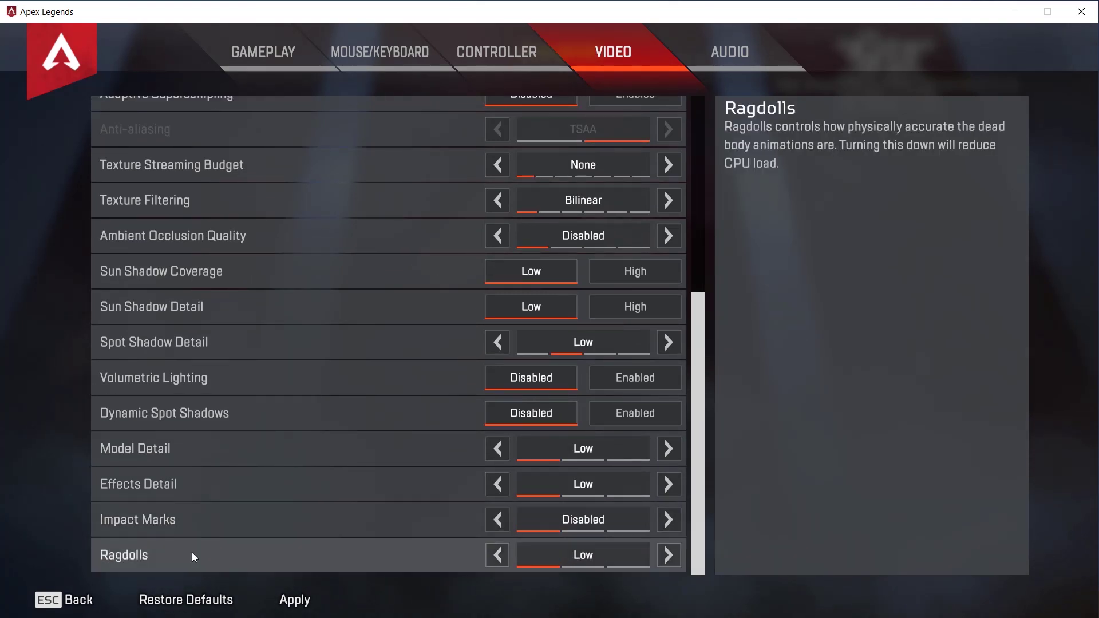
{"action": "scroll", "coordinate": [538, 554], "scroll_direction": "up", "scroll_amount": 7}
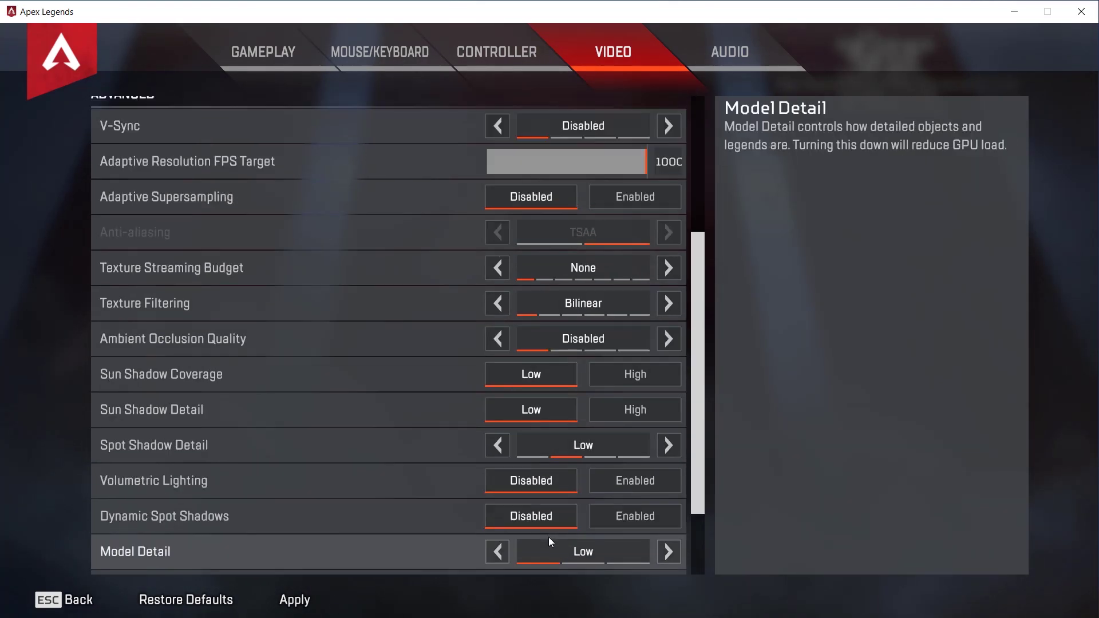
{"action": "scroll", "coordinate": [468, 479], "scroll_direction": "up", "scroll_amount": 2}
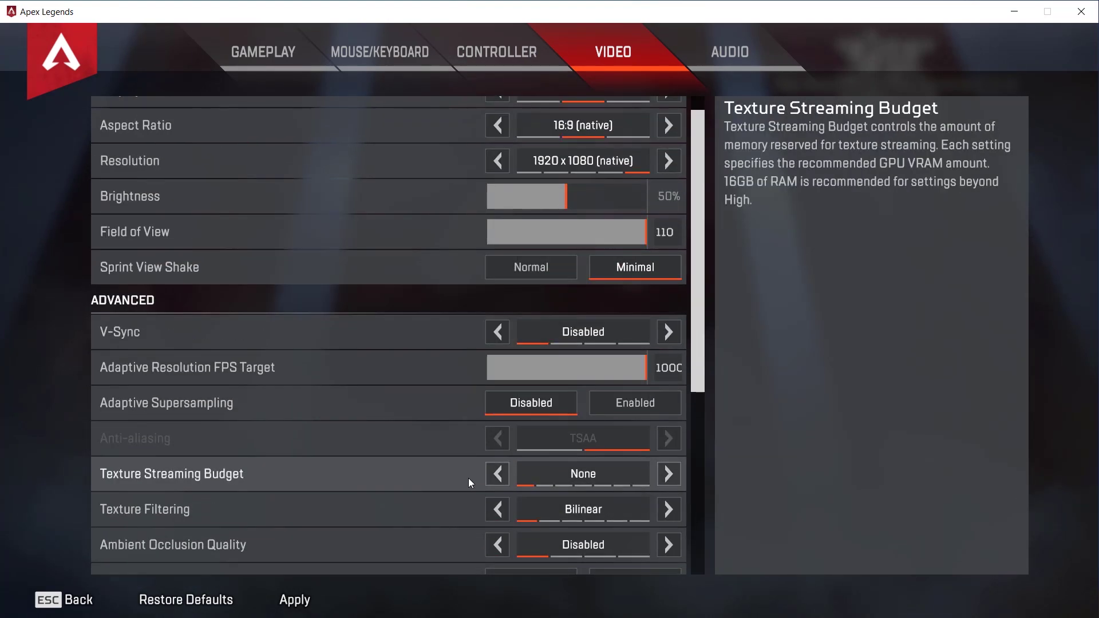
{"action": "left_click", "coordinate": [293, 599]}
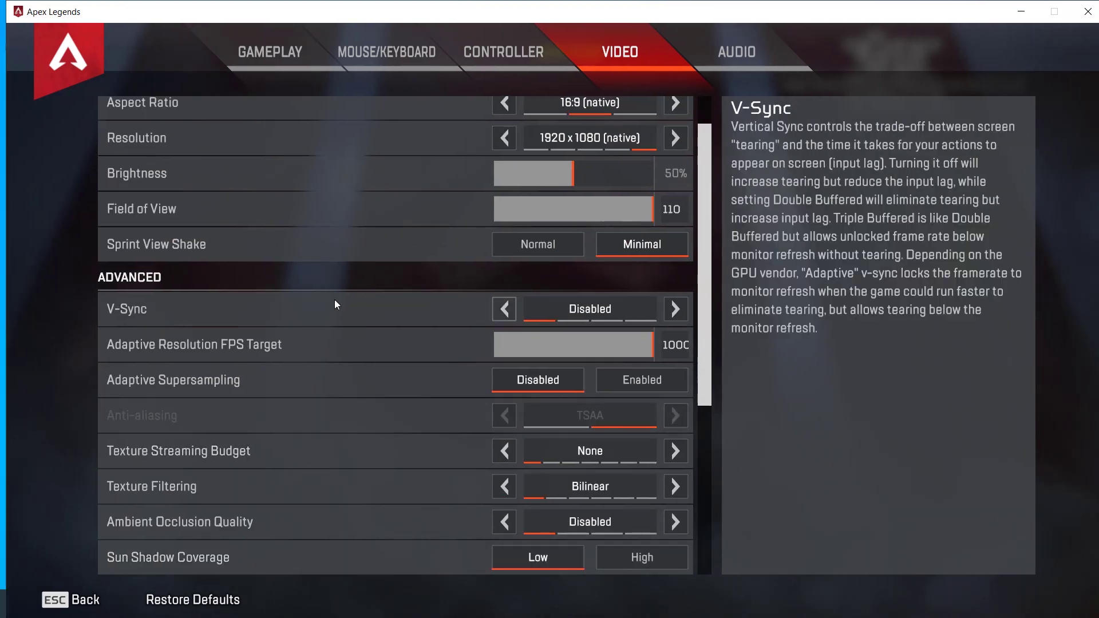
{"action": "scroll", "coordinate": [466, 407], "scroll_direction": "up", "scroll_amount": 1}
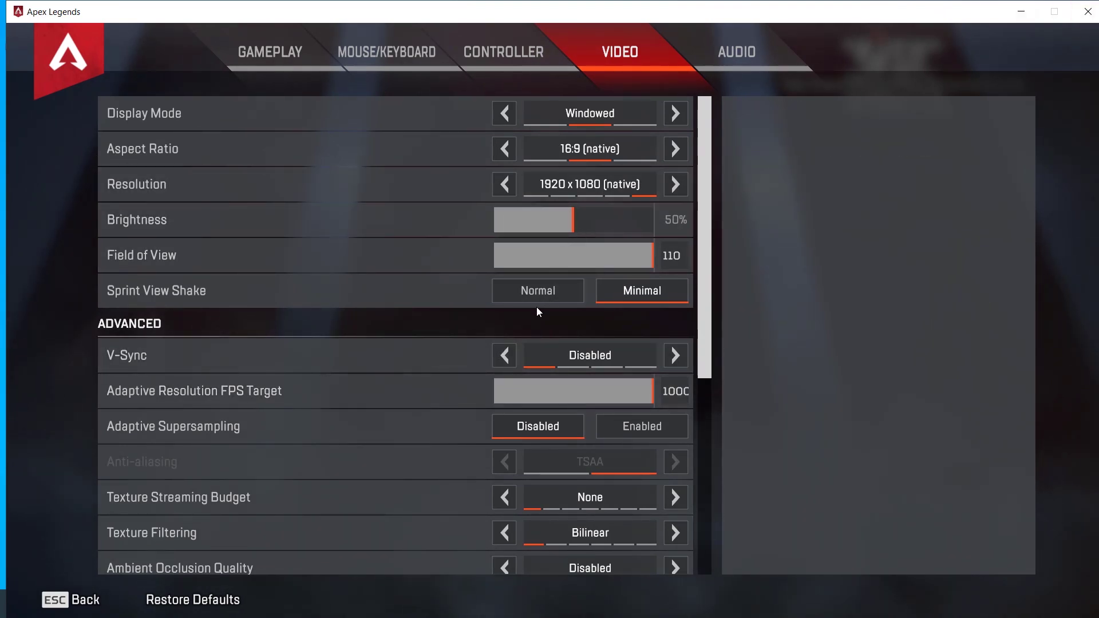
{"action": "key", "text": "alt+F4"}
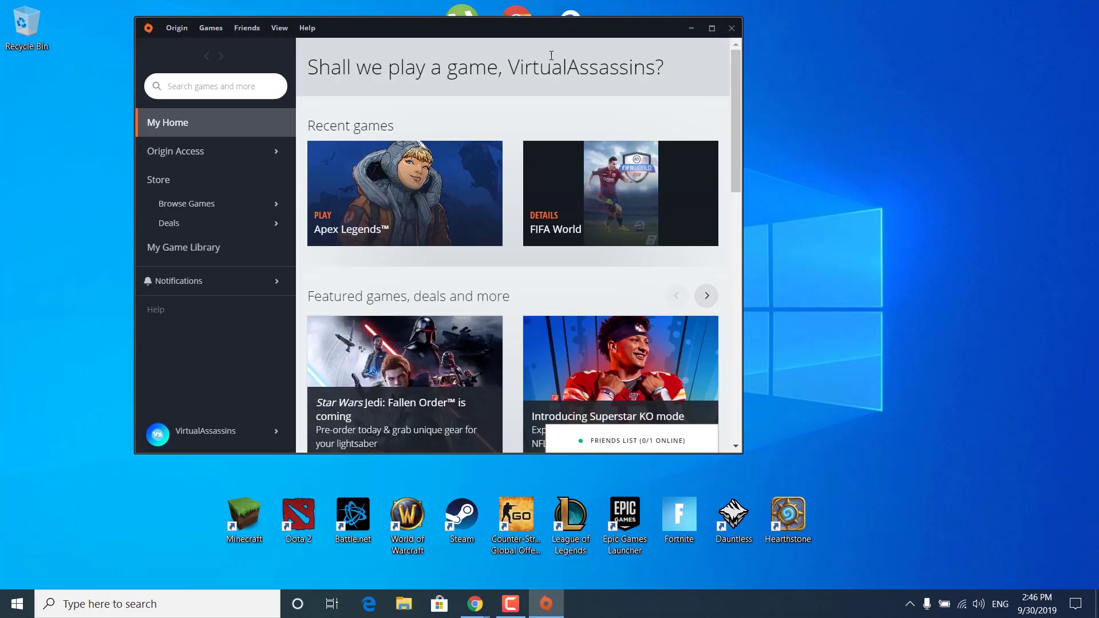
Open Apex Legends' Game Properties from Origin's My Game Library.
{"action": "left_click_drag", "start_coordinate": [551, 51], "coordinate": [601, 75]}
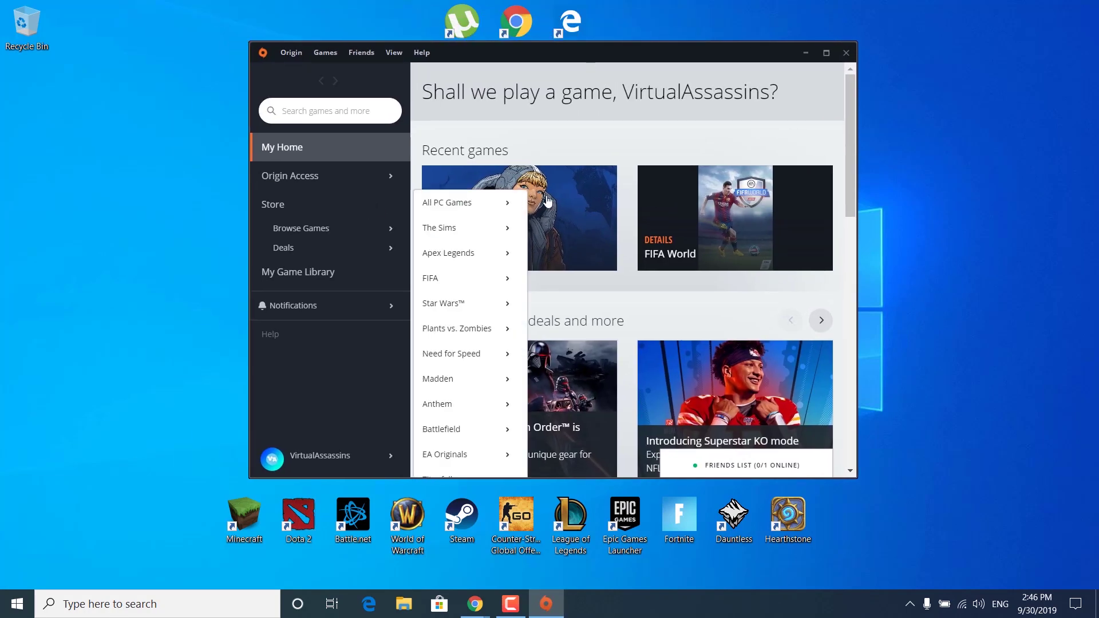
{"action": "left_click", "coordinate": [316, 282]}
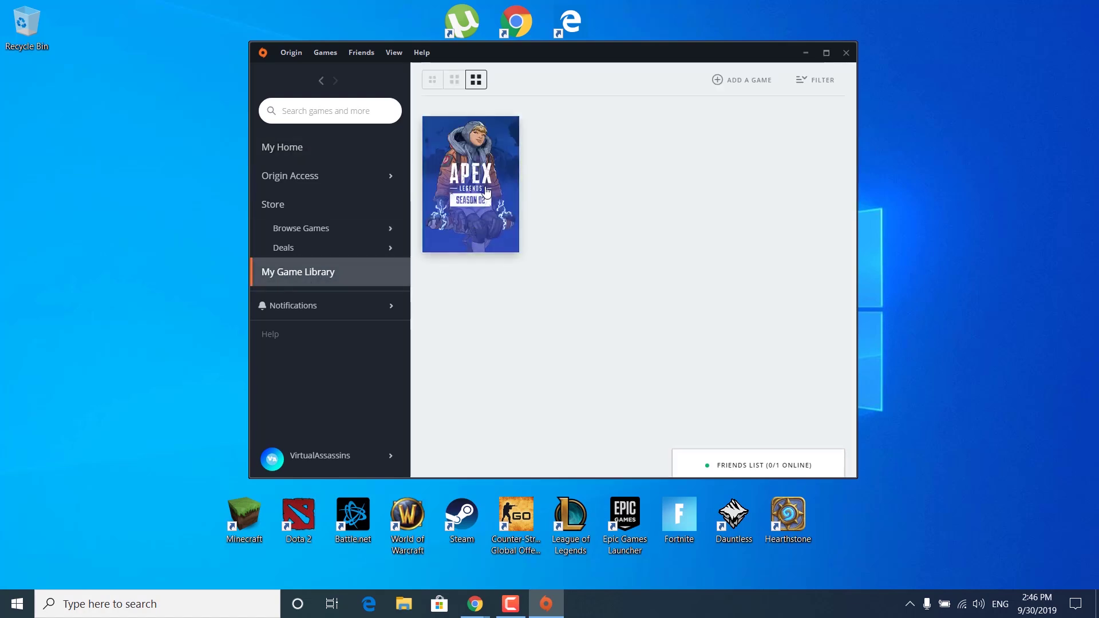
{"action": "right_click", "coordinate": [487, 191]}
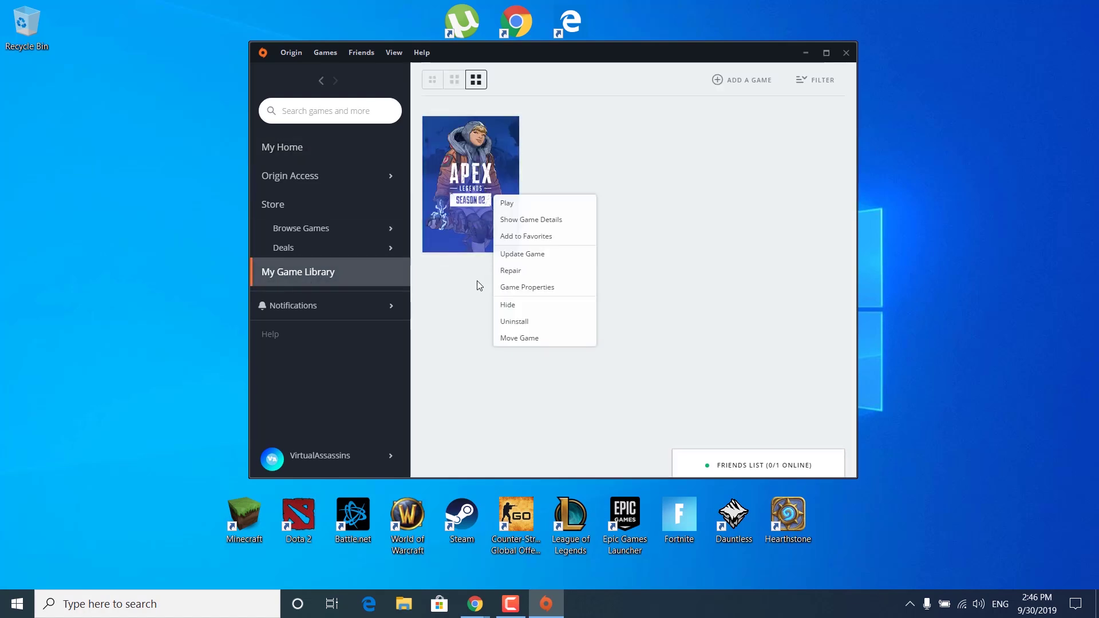
{"action": "left_click", "coordinate": [536, 289]}
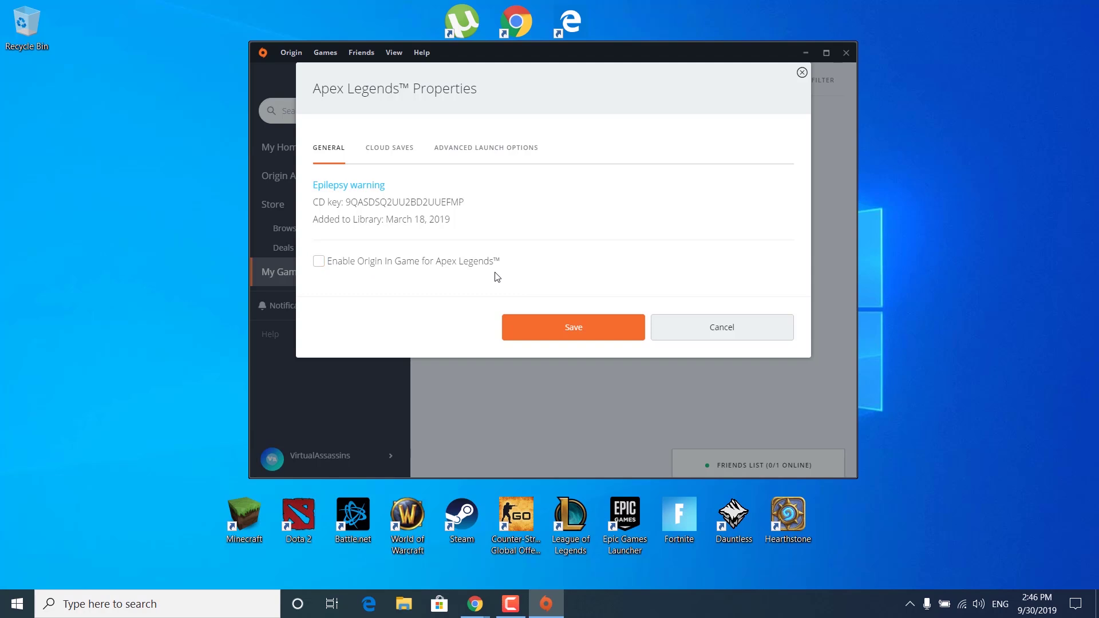
Leave Origin In Game disabled and show the Advanced Launch Options.
{"action": "left_click", "coordinate": [319, 262]}
{"action": "left_click", "coordinate": [321, 264]}
{"action": "left_click", "coordinate": [491, 153]}
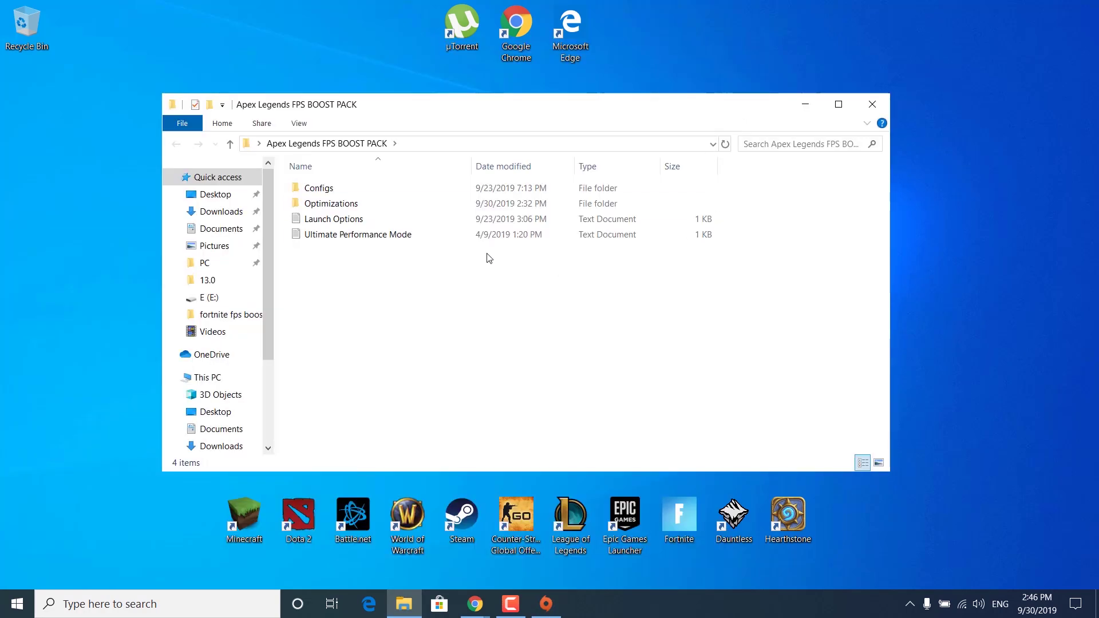
In Launch Options.txt, change -refresh 240 to 120 and select the launch line.
{"action": "double_click", "coordinate": [349, 219]}
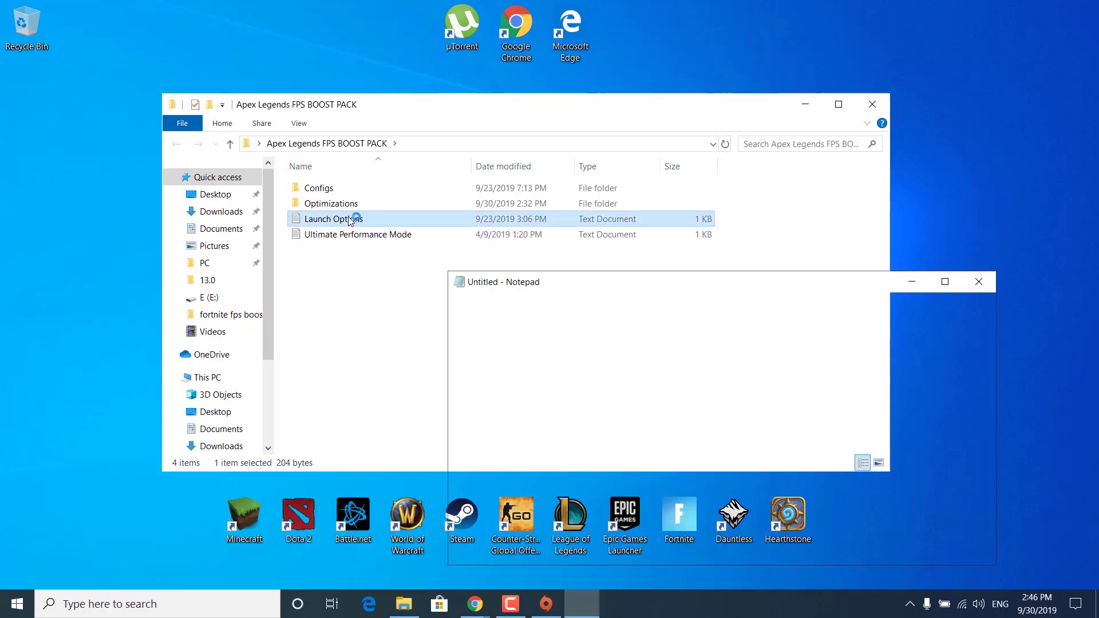
{"action": "left_click_drag", "start_coordinate": [608, 286], "coordinate": [434, 140]}
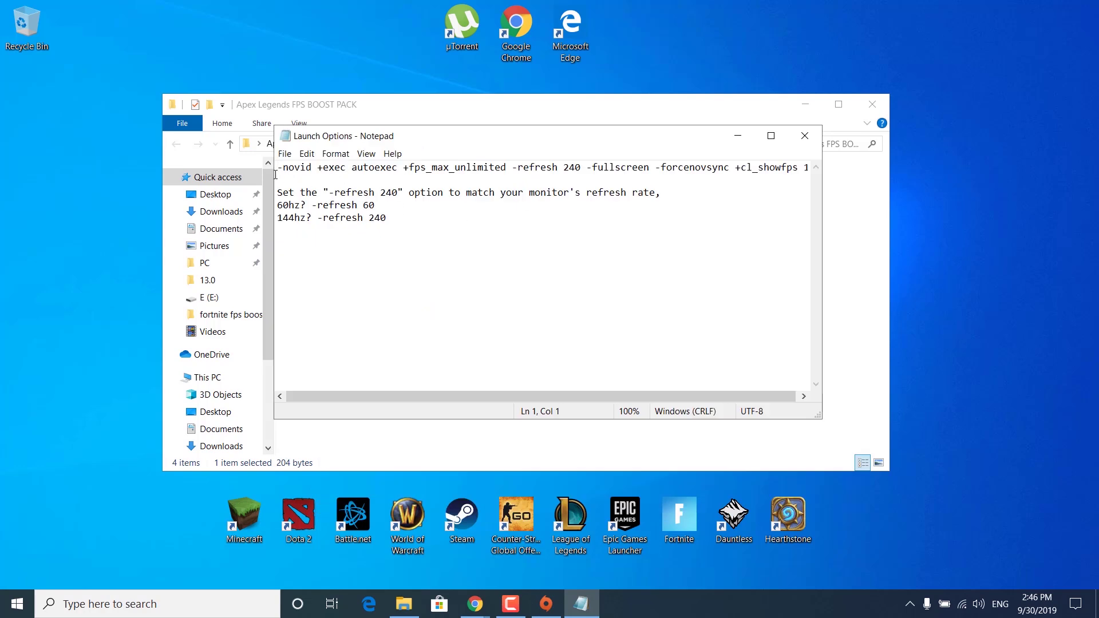
{"action": "left_click_drag", "start_coordinate": [280, 168], "coordinate": [884, 169]}
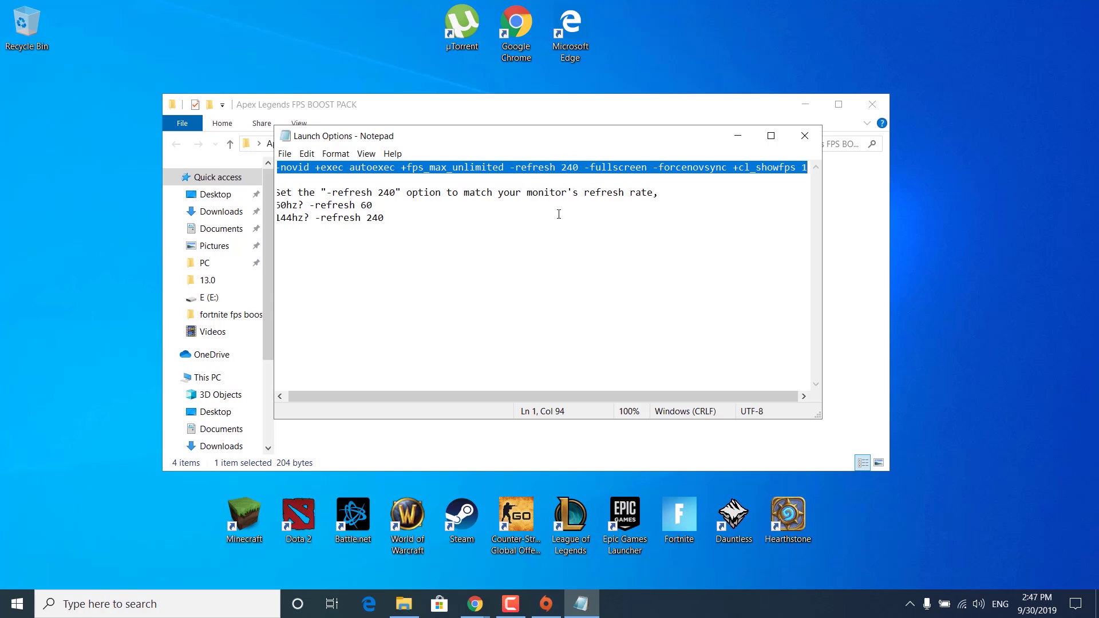
{"action": "left_click", "coordinate": [565, 171]}
{"action": "double_click", "coordinate": [565, 165]}
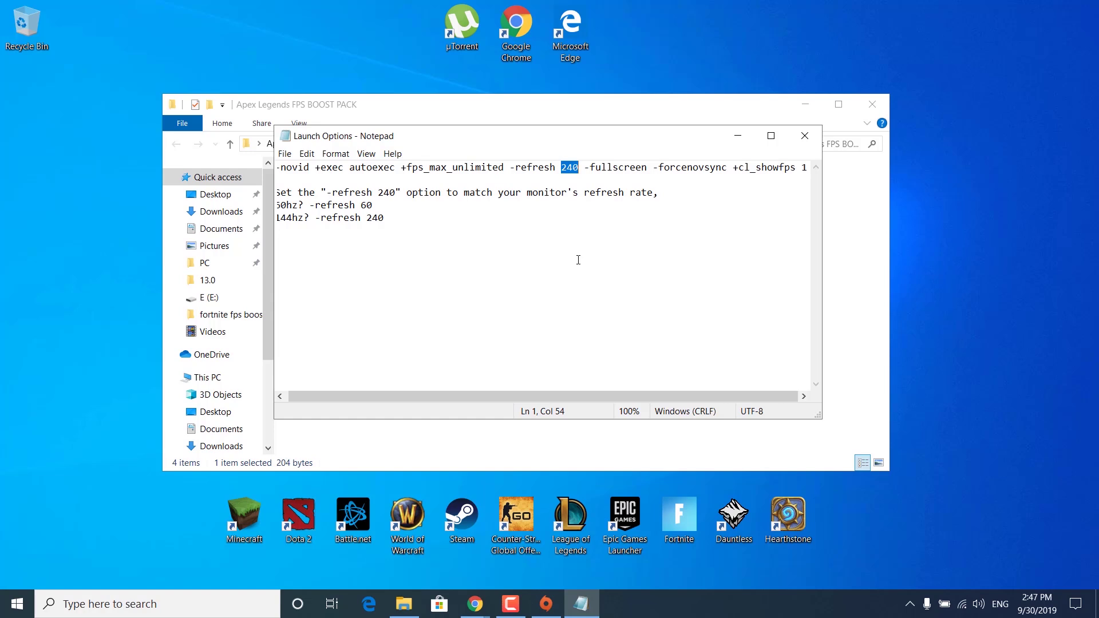
{"action": "type", "text": "120"}
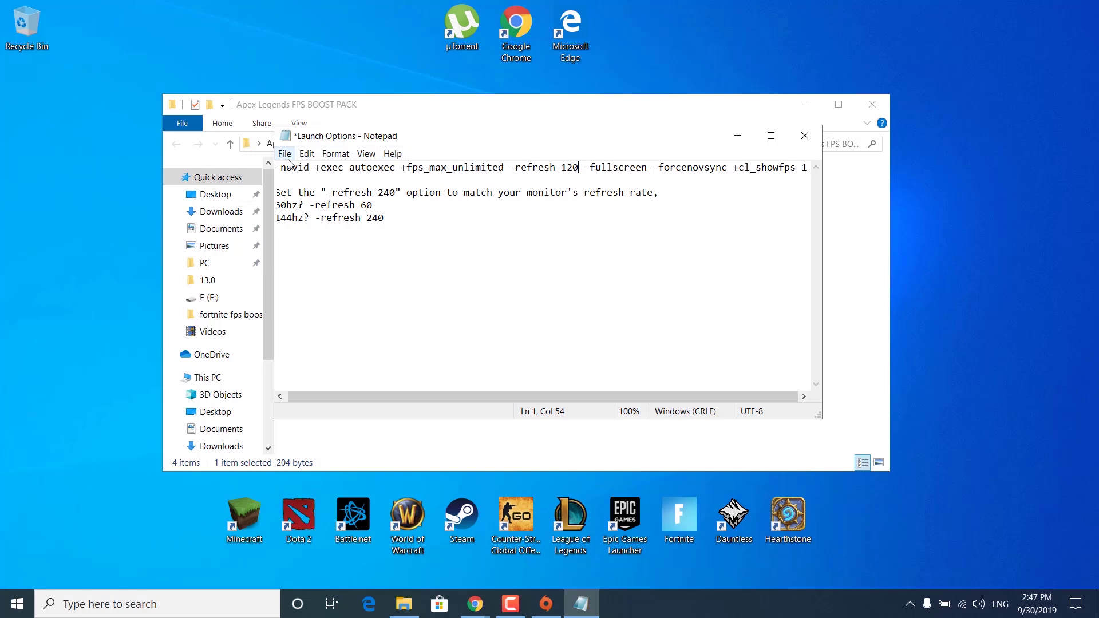
{"action": "left_click_drag", "start_coordinate": [453, 167], "coordinate": [808, 167]}
{"action": "key", "text": "ctrl+c"}
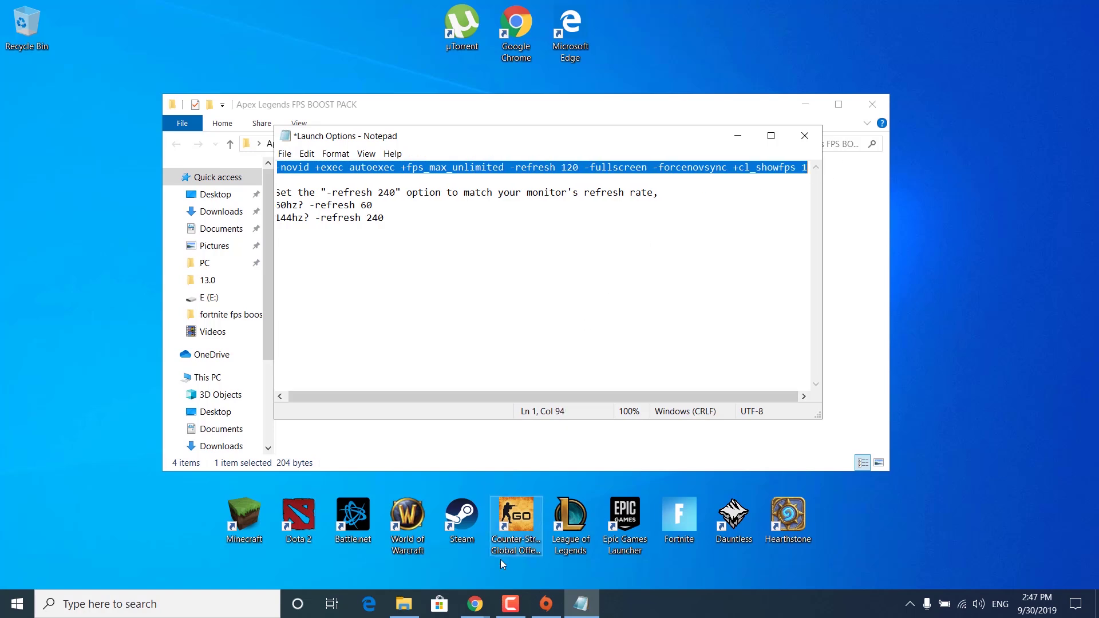
Replace Apex's command line arguments with the pasted line including -fullscreen and save.
{"action": "left_click", "coordinate": [546, 604]}
{"action": "left_click", "coordinate": [719, 258]}
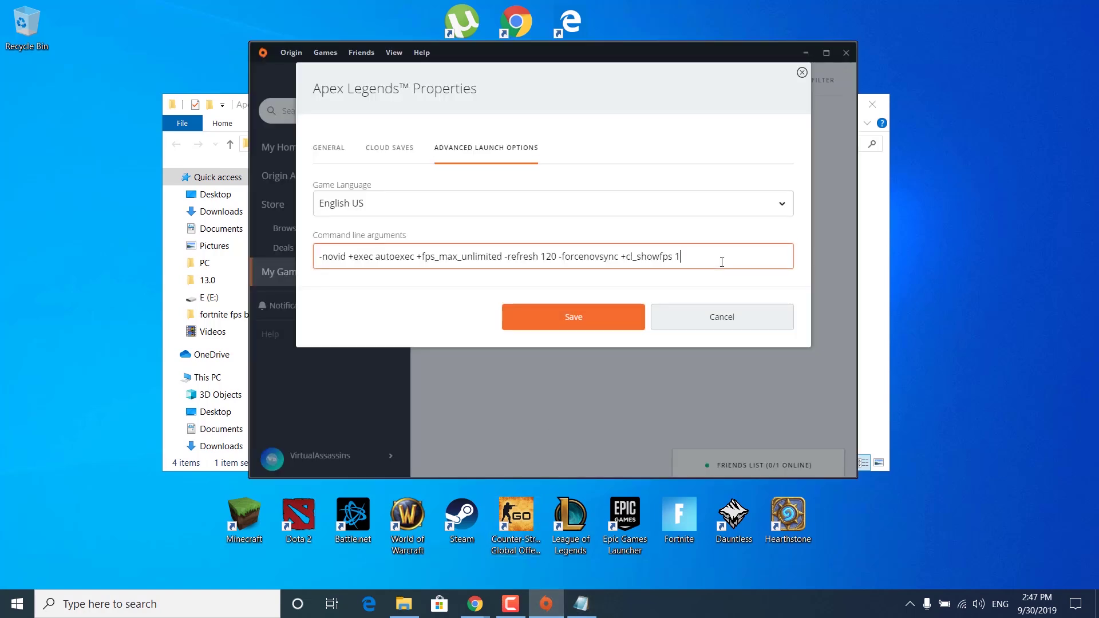
{"action": "key", "text": "ctrl+a"}
{"action": "key", "text": "ctrl+v"}
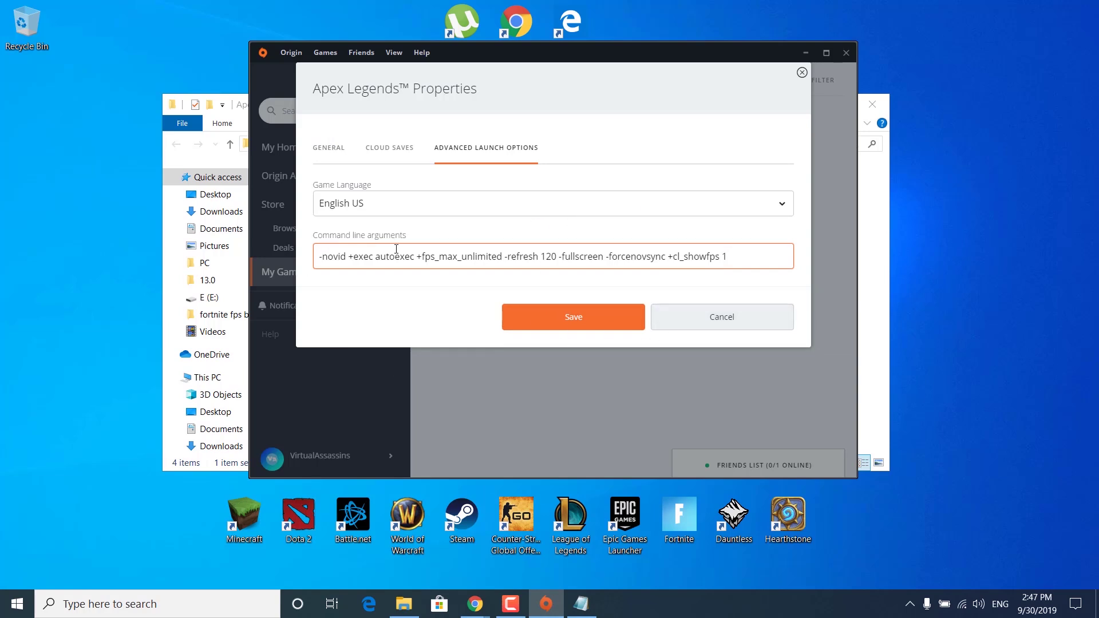
{"action": "left_click", "coordinate": [548, 313]}
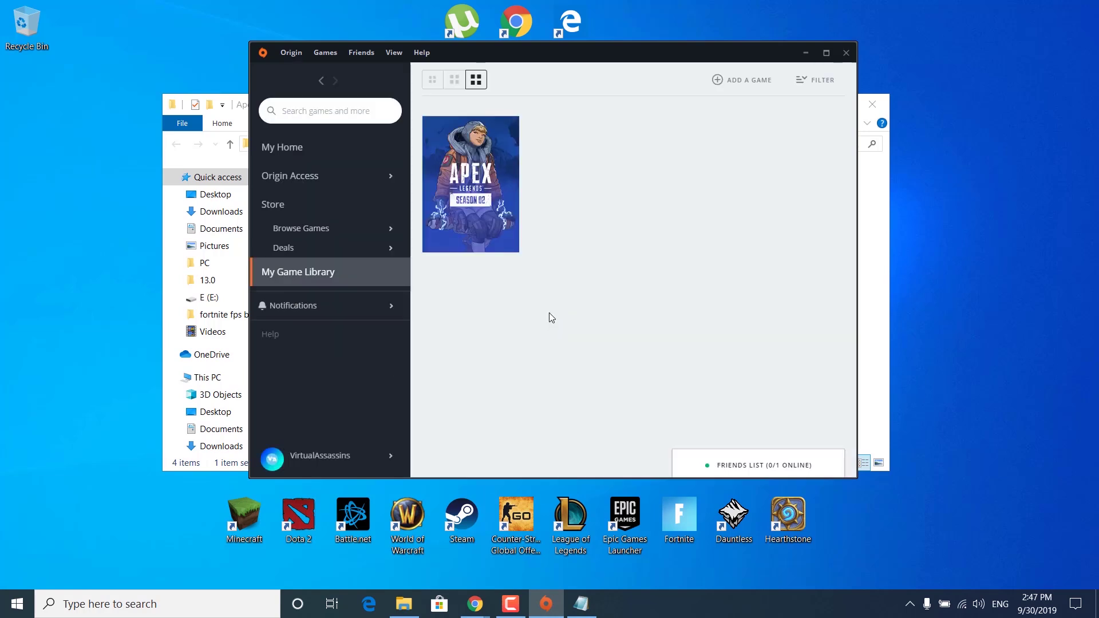
In Origin's Application Settings, leave Origin In-Game switched off.
{"action": "left_click", "coordinate": [295, 55]}
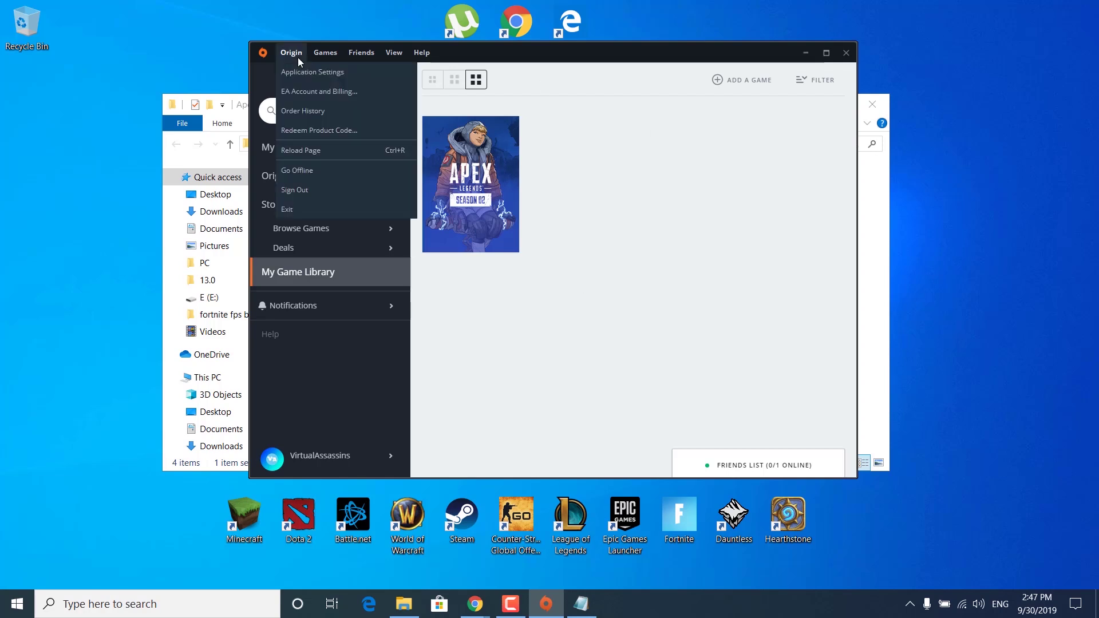
{"action": "left_click", "coordinate": [322, 72]}
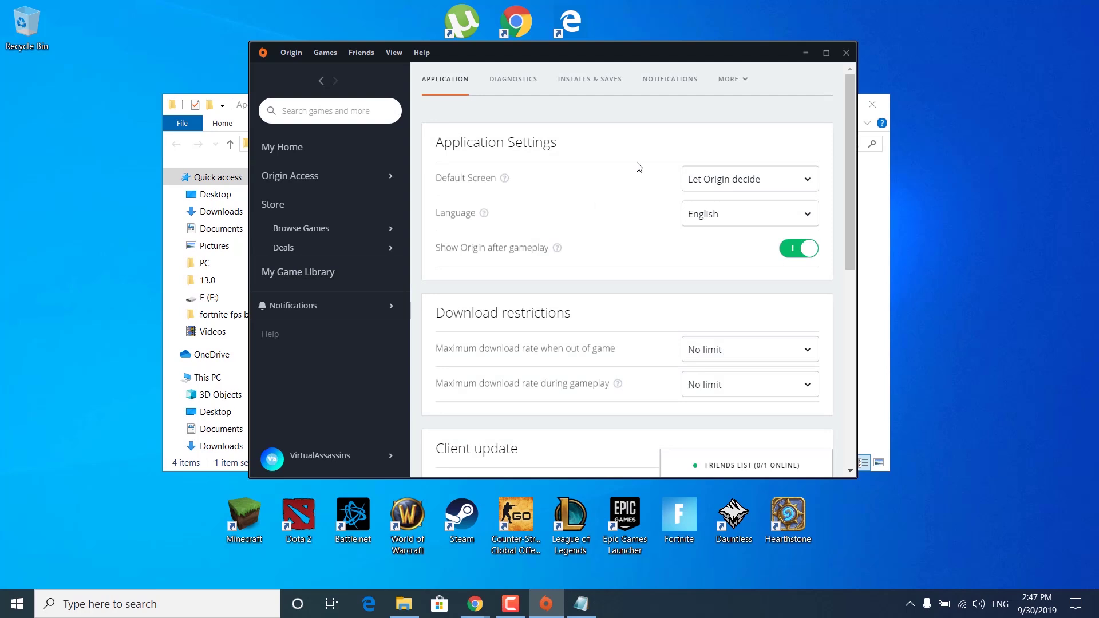
{"action": "left_click", "coordinate": [749, 90]}
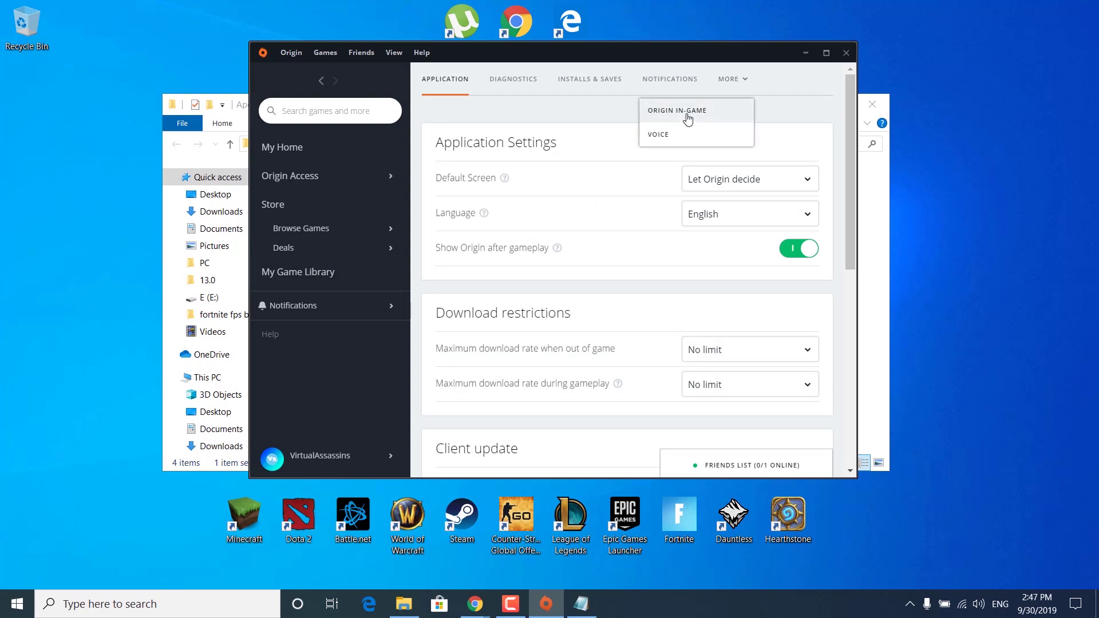
{"action": "left_click", "coordinate": [709, 112]}
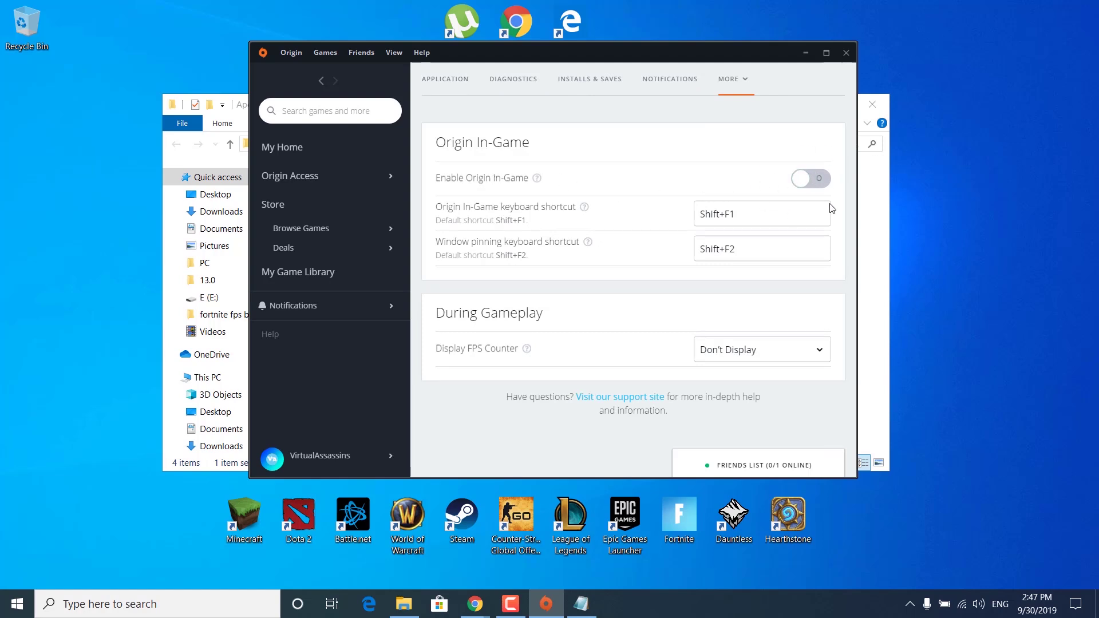
{"action": "left_click", "coordinate": [804, 180]}
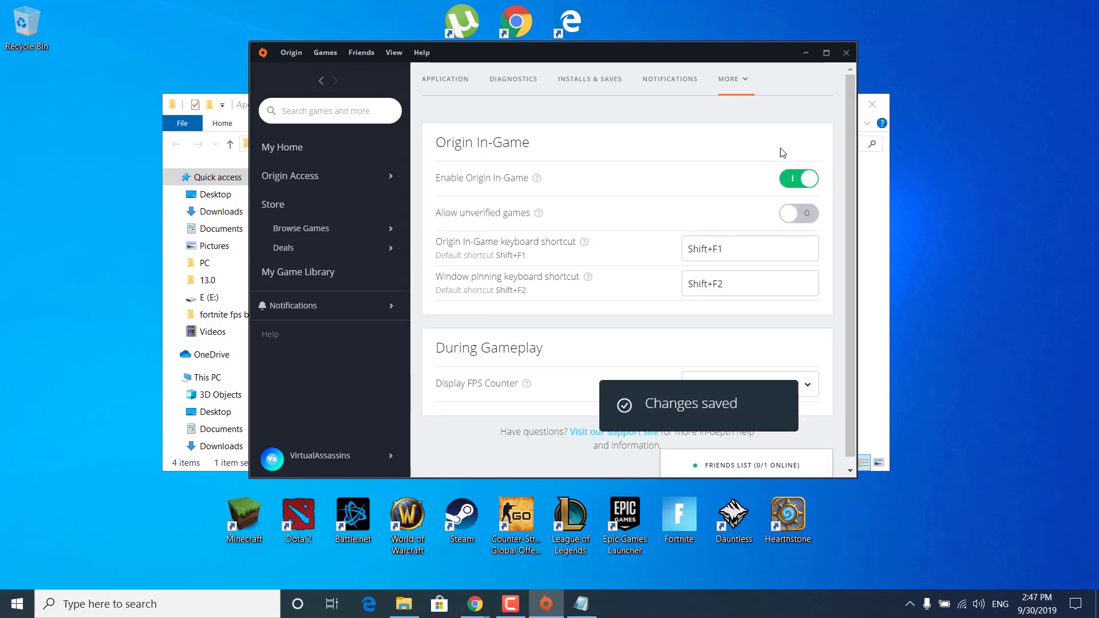
{"action": "left_click", "coordinate": [808, 179]}
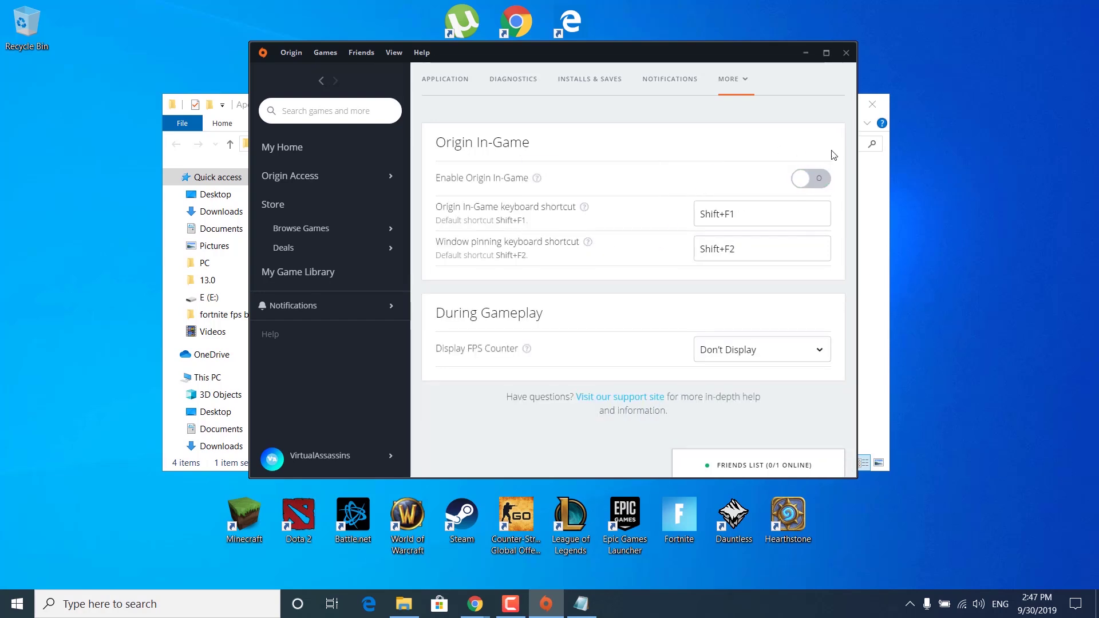
Close Origin, then close Notepad with Don't Save.
{"action": "left_click", "coordinate": [847, 53]}
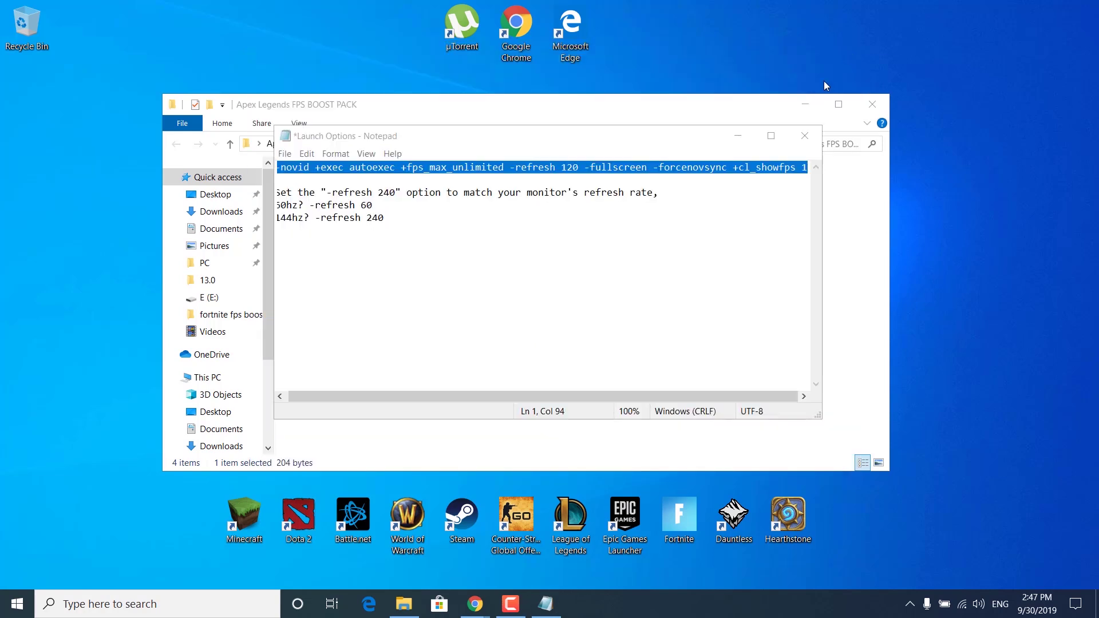
{"action": "left_click", "coordinate": [804, 143]}
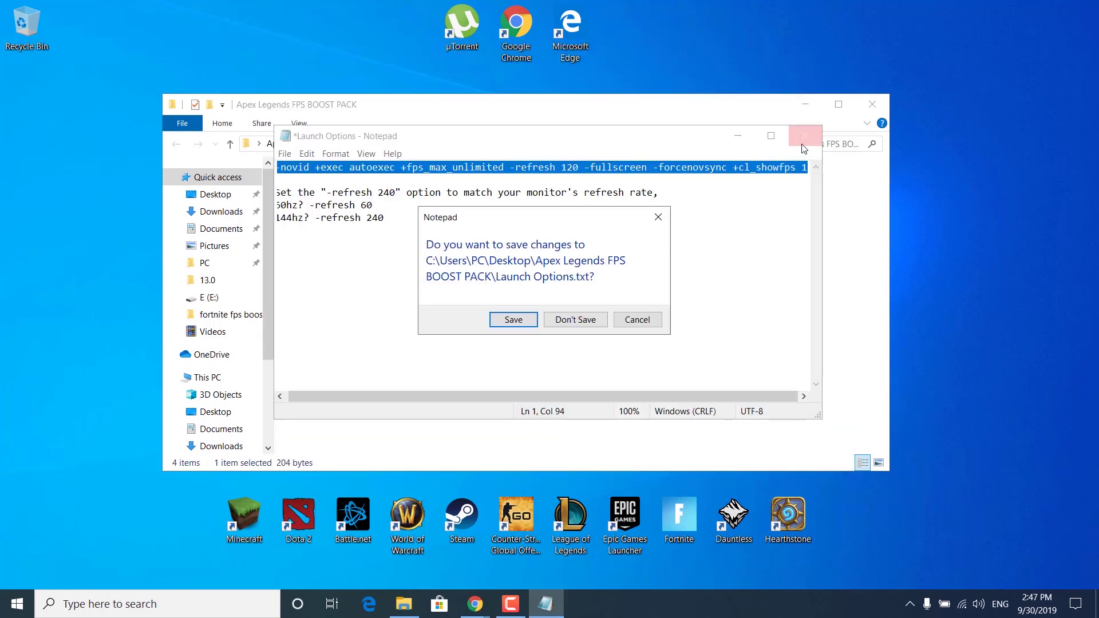
{"action": "left_click", "coordinate": [586, 319]}
{"action": "left_click", "coordinate": [559, 326]}
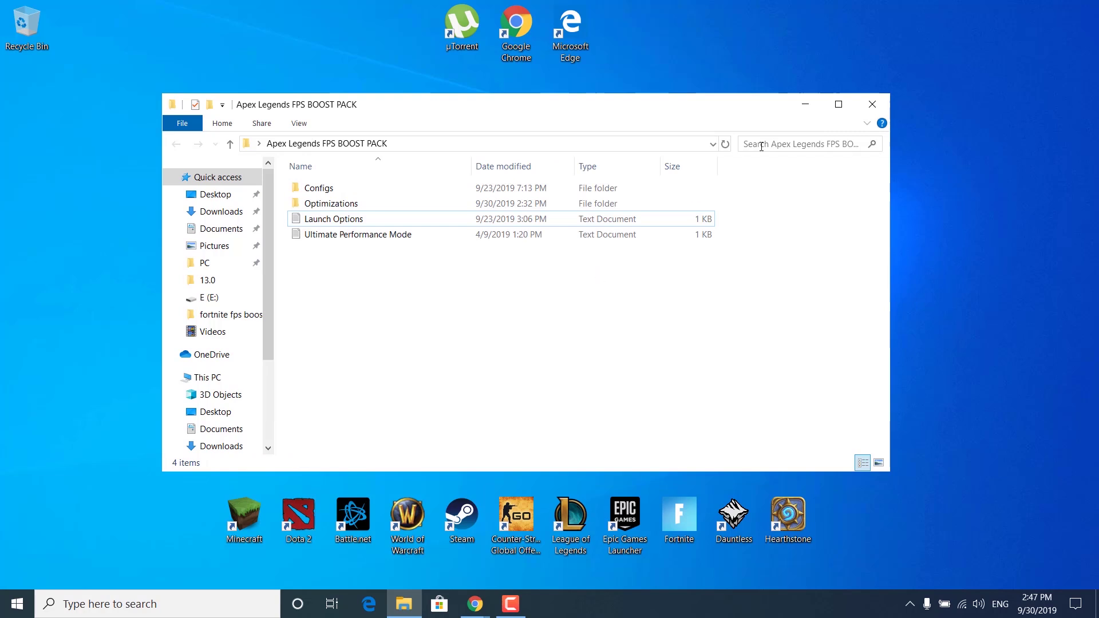
Open This PC via search 'this pc' and enter Local Disk (C:).
{"action": "left_click", "coordinate": [804, 108]}
{"action": "left_click", "coordinate": [153, 604]}
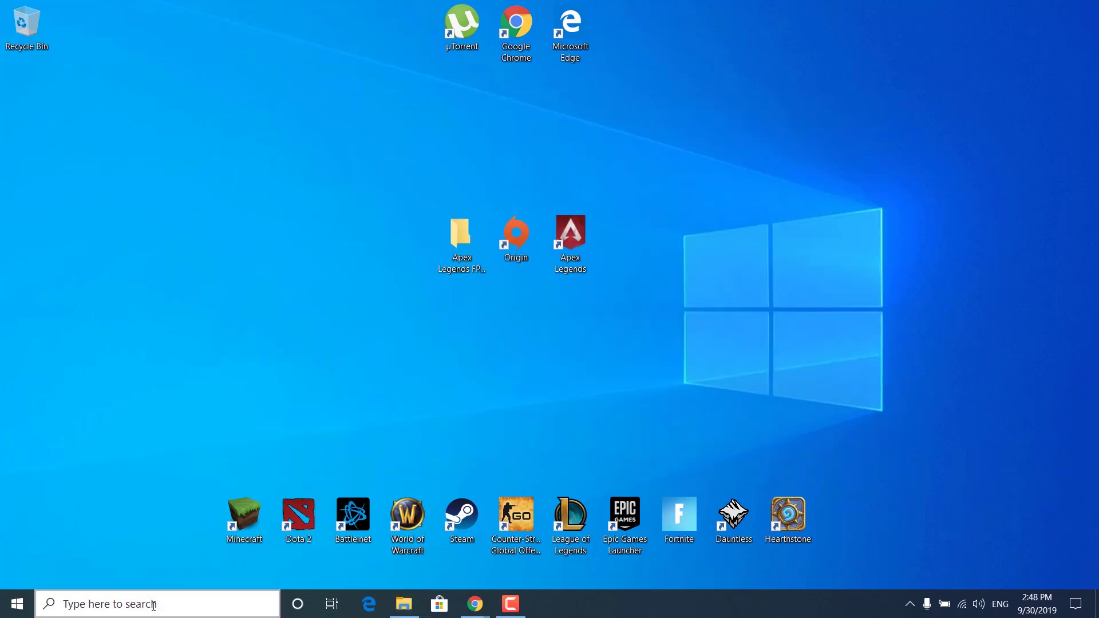
{"action": "type", "text": "this pc"}
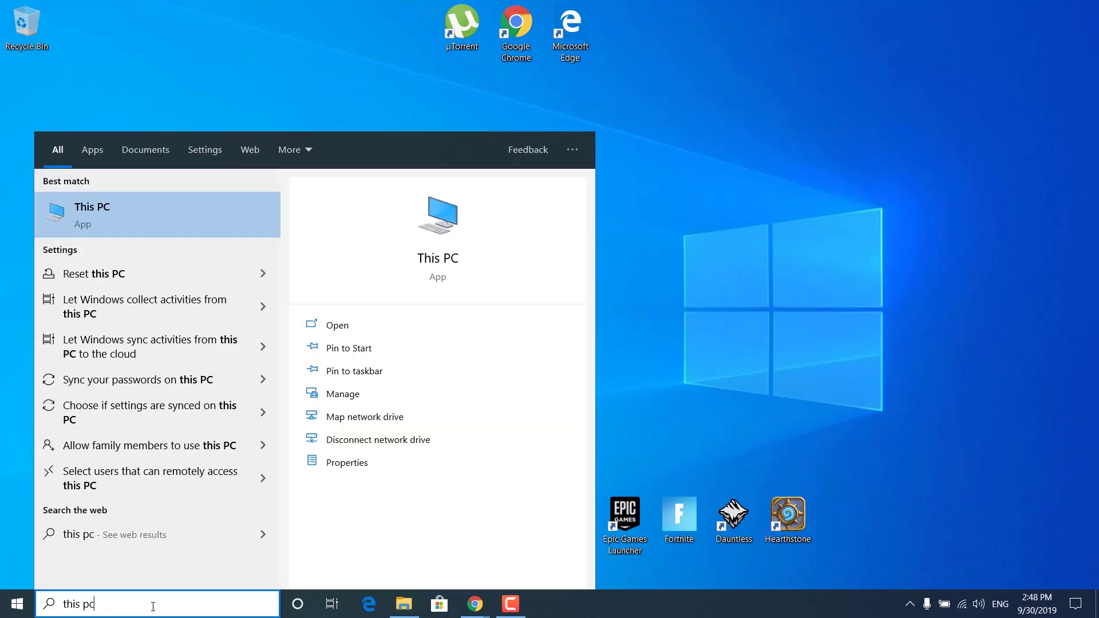
{"action": "key", "text": "Return"}
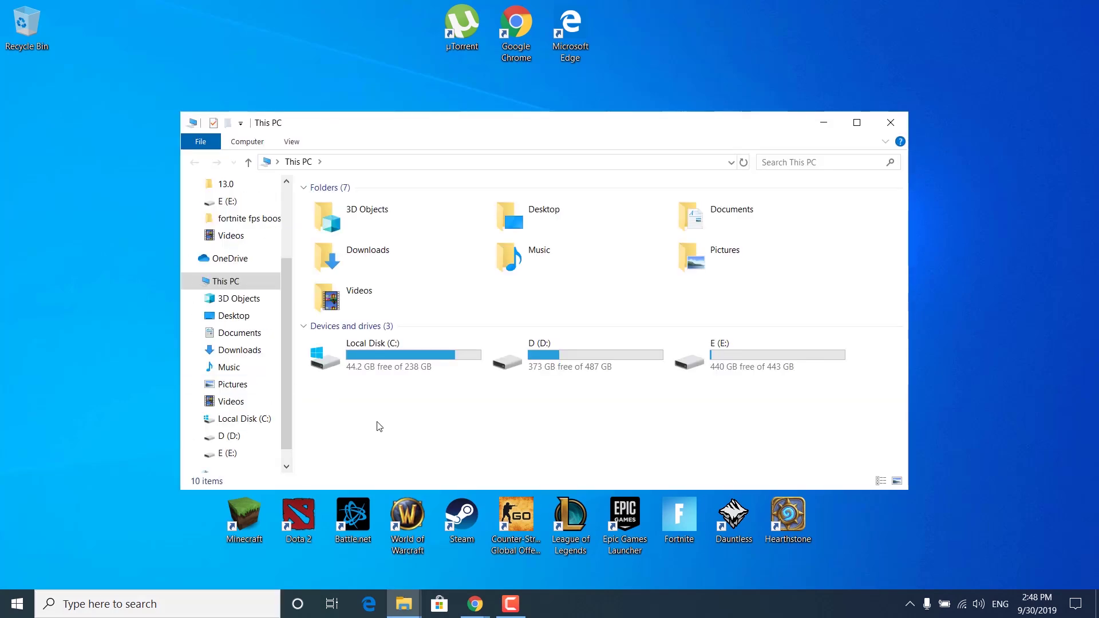
{"action": "double_click", "coordinate": [414, 366]}
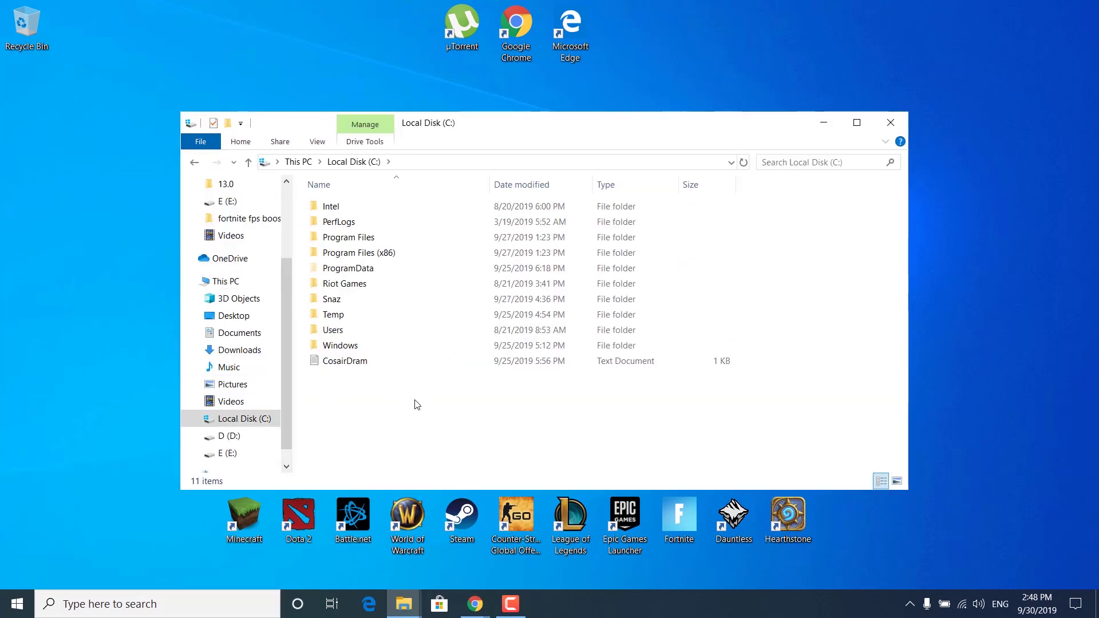
Navigate Users > PC > Saved Games > Respawn > Apex > local.
{"action": "left_click", "coordinate": [348, 330]}
{"action": "double_click", "coordinate": [349, 331]}
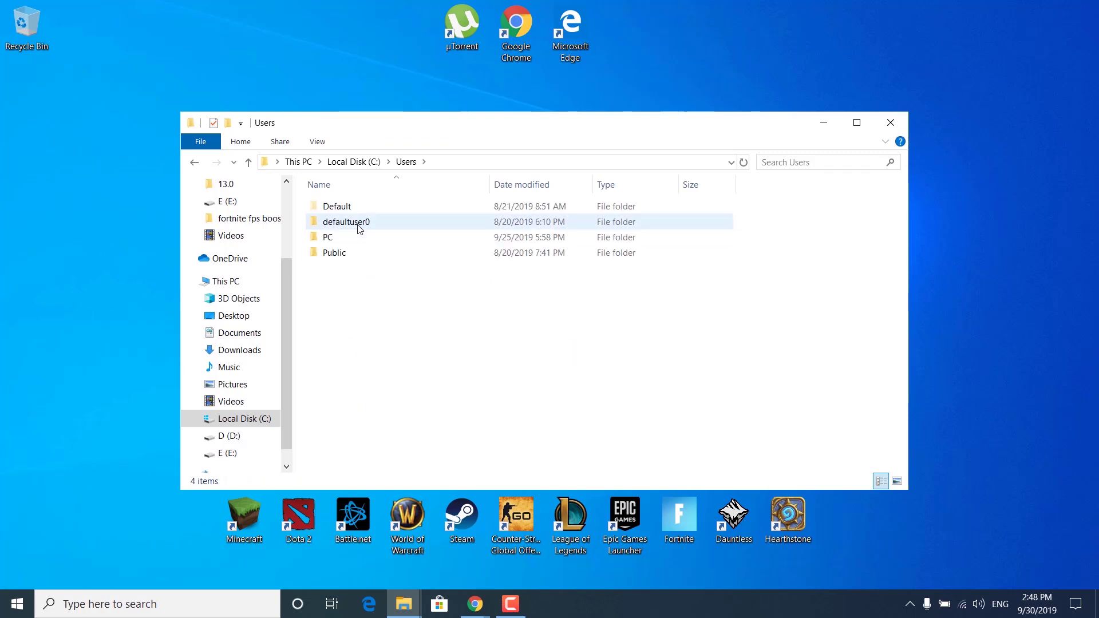
{"action": "double_click", "coordinate": [339, 237]}
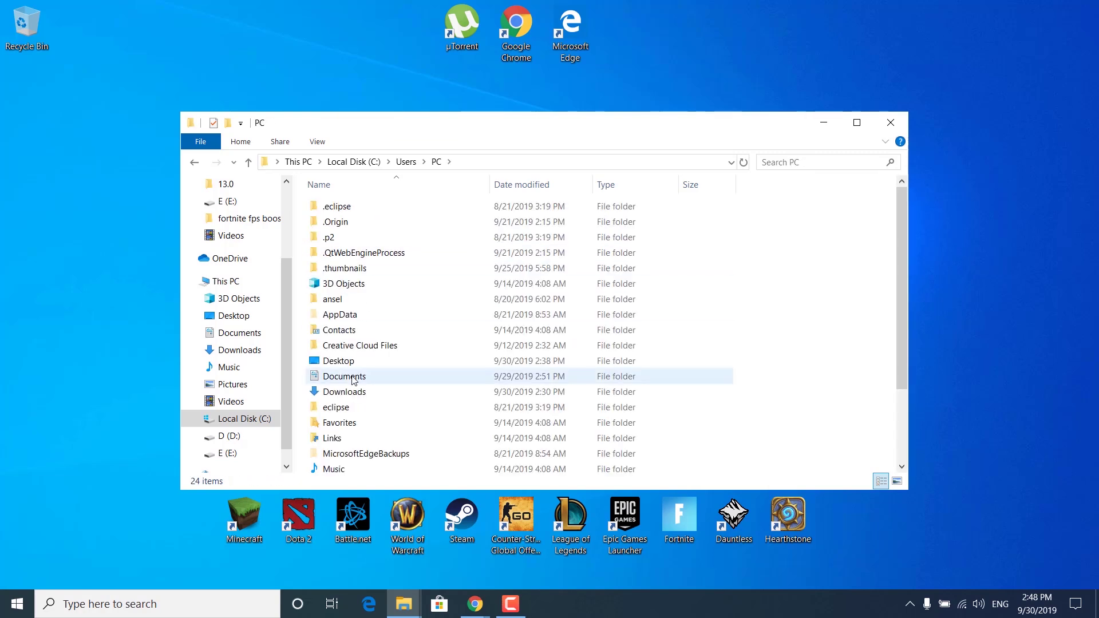
{"action": "scroll", "coordinate": [353, 382], "scroll_direction": "down", "scroll_amount": 2}
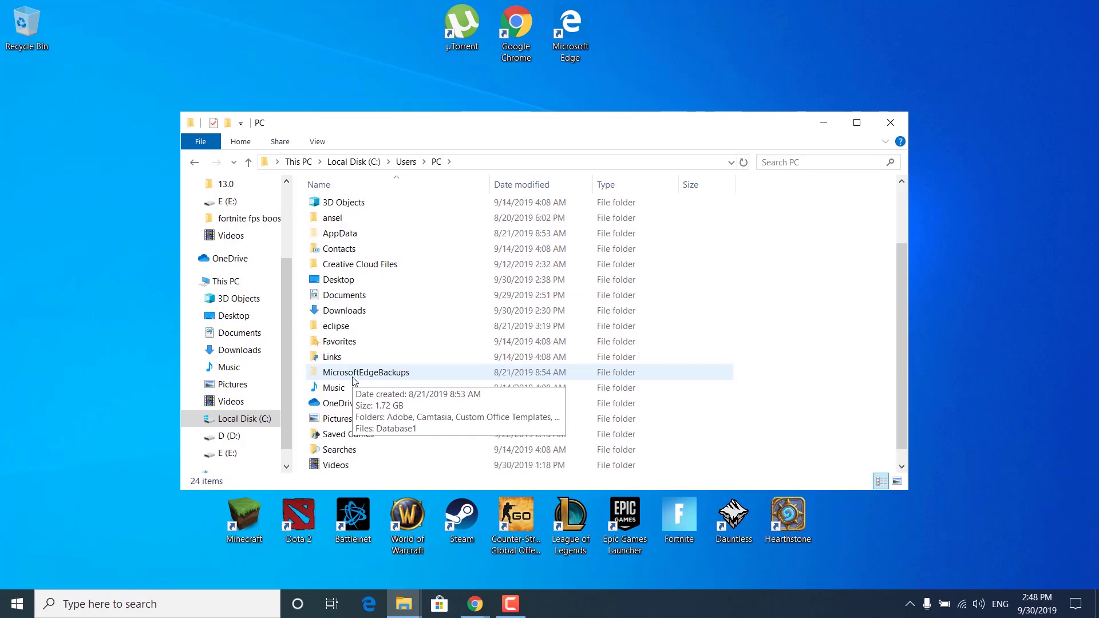
{"action": "double_click", "coordinate": [366, 433]}
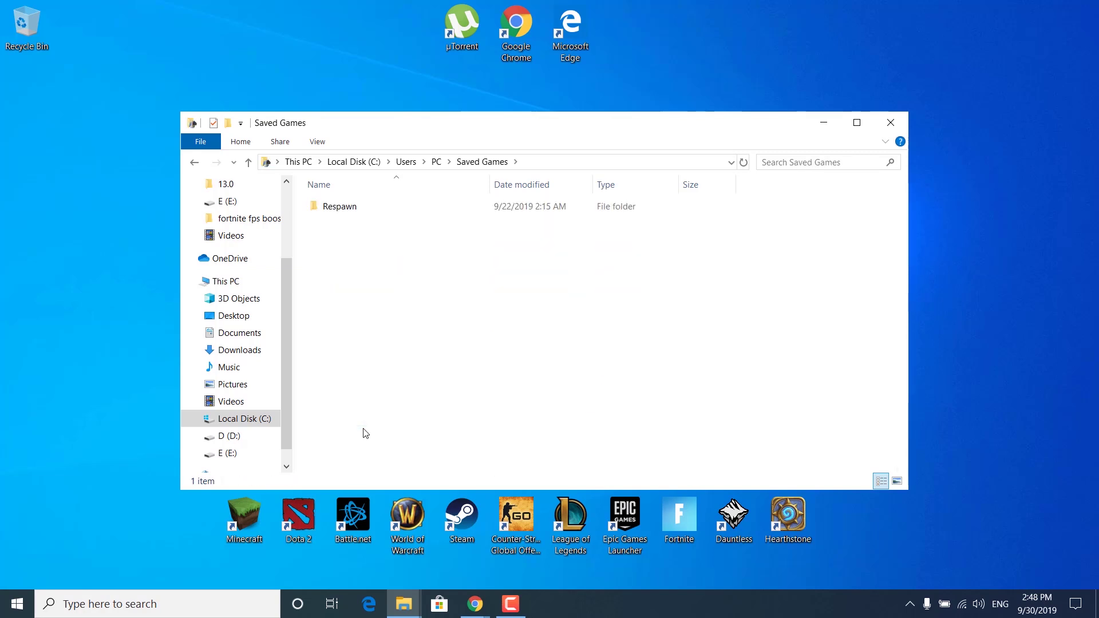
{"action": "double_click", "coordinate": [366, 210]}
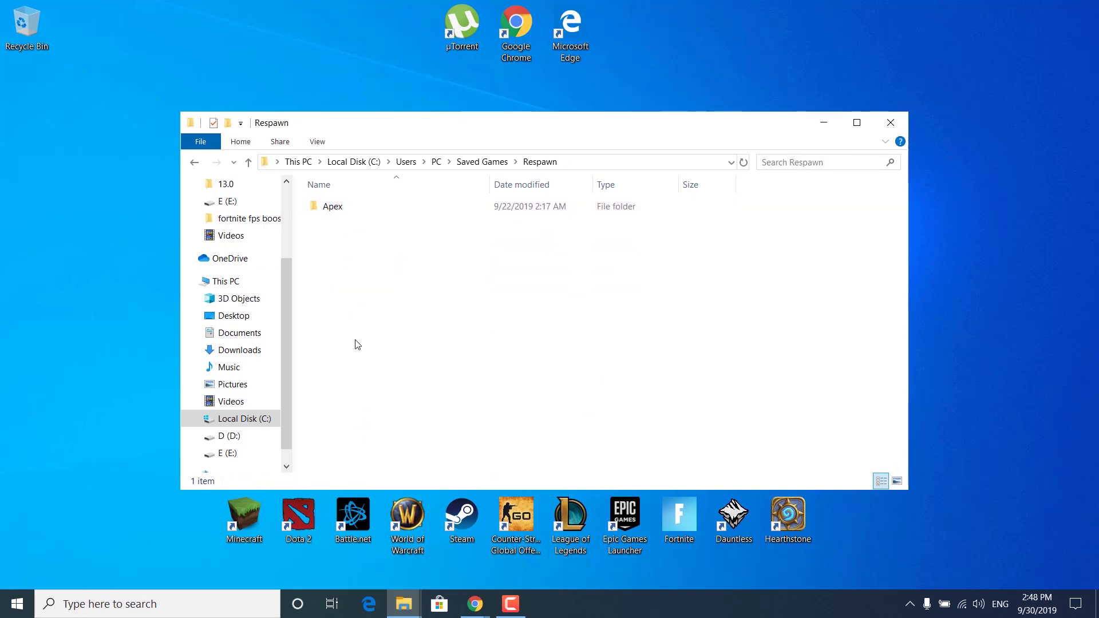
{"action": "double_click", "coordinate": [359, 206]}
{"action": "double_click", "coordinate": [339, 208]}
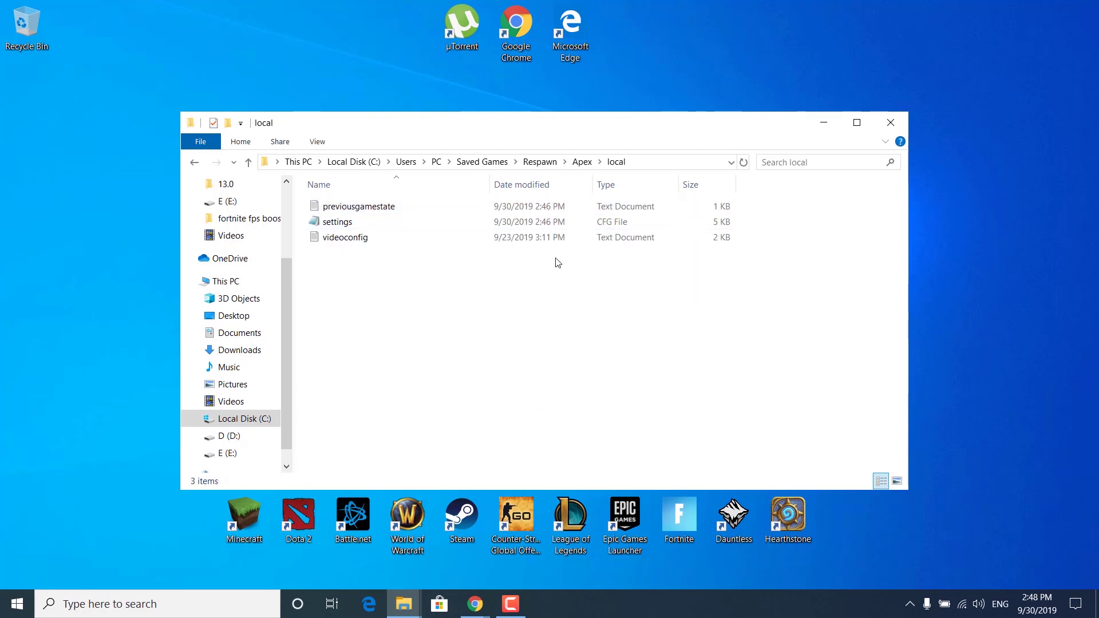
{"action": "left_click_drag", "start_coordinate": [540, 122], "coordinate": [481, 252]}
Place the boost pack and local windows side by side and open Configs > Low End.
{"action": "double_click", "coordinate": [465, 237]}
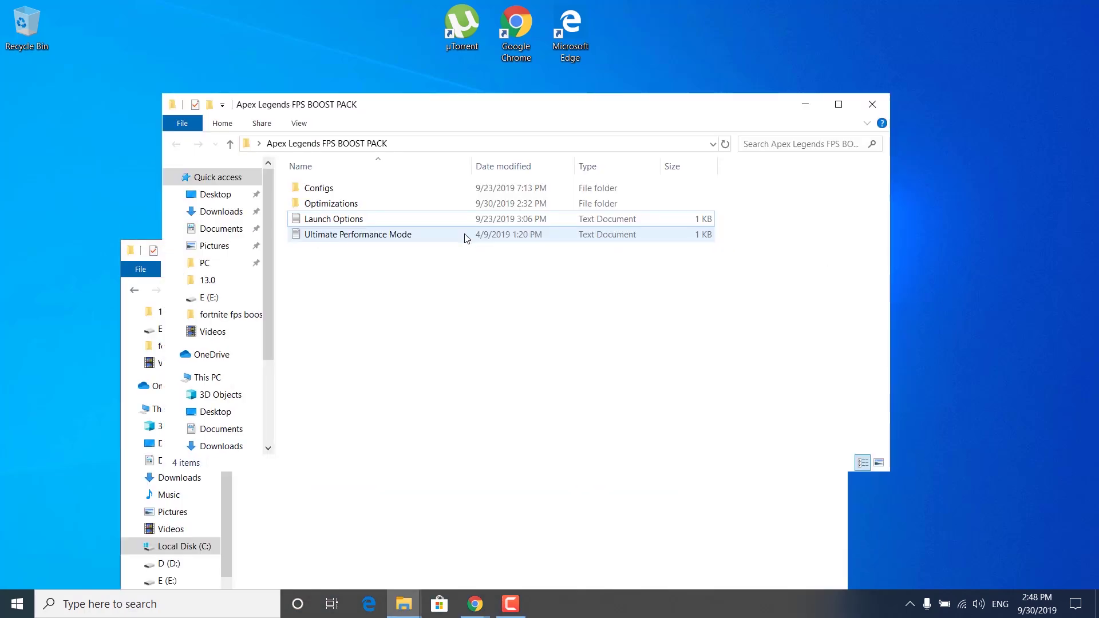
{"action": "left_click_drag", "start_coordinate": [511, 106], "coordinate": [783, 50]}
{"action": "left_click_drag", "start_coordinate": [349, 256], "coordinate": [239, 75]}
{"action": "left_click", "coordinate": [800, 277]}
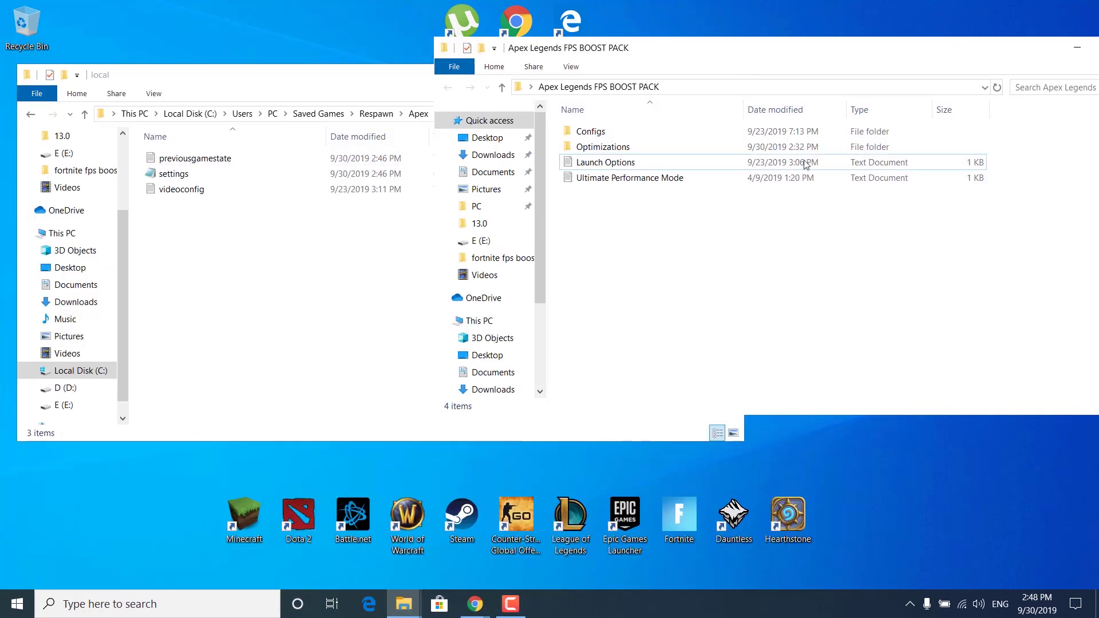
{"action": "double_click", "coordinate": [643, 132]}
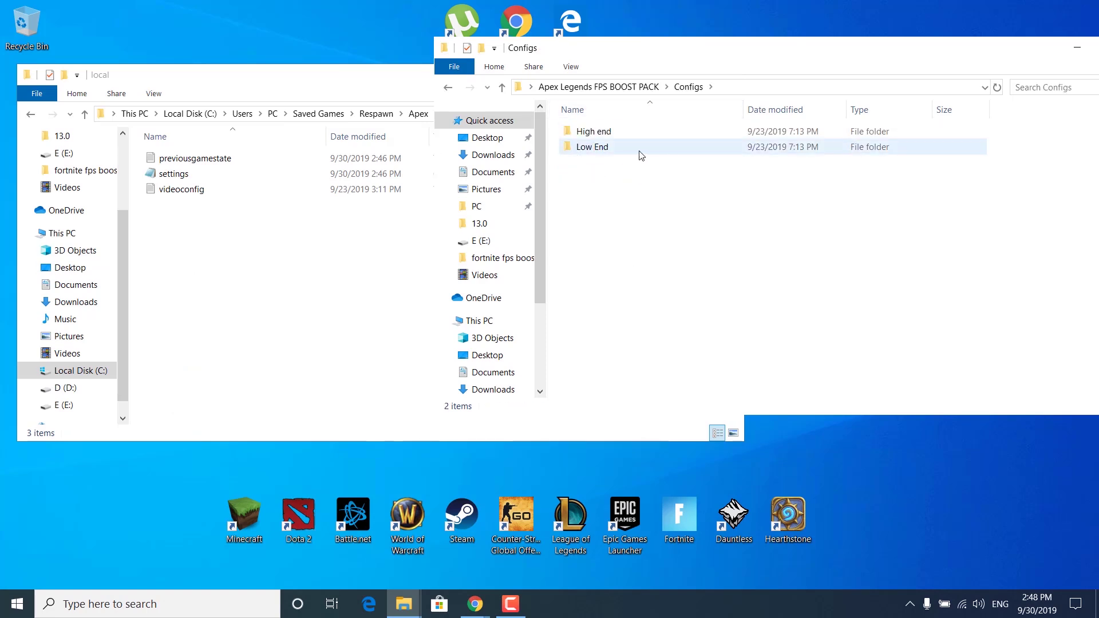
{"action": "double_click", "coordinate": [599, 147]}
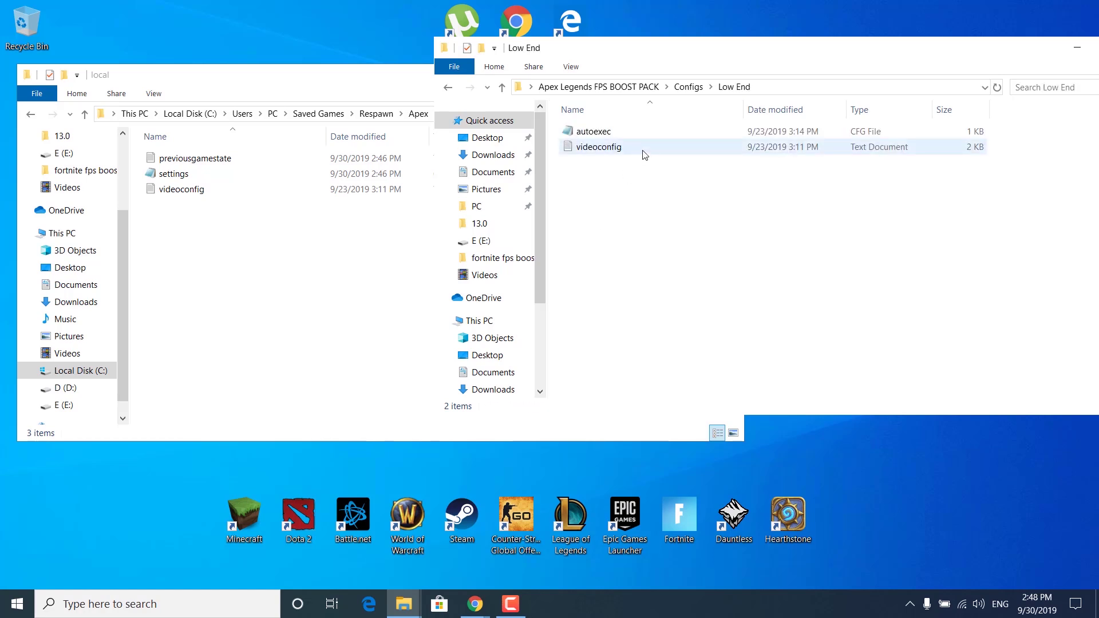
Copy Low End videoconfig into the local folder, replacing the existing file.
{"action": "right_click", "coordinate": [627, 148]}
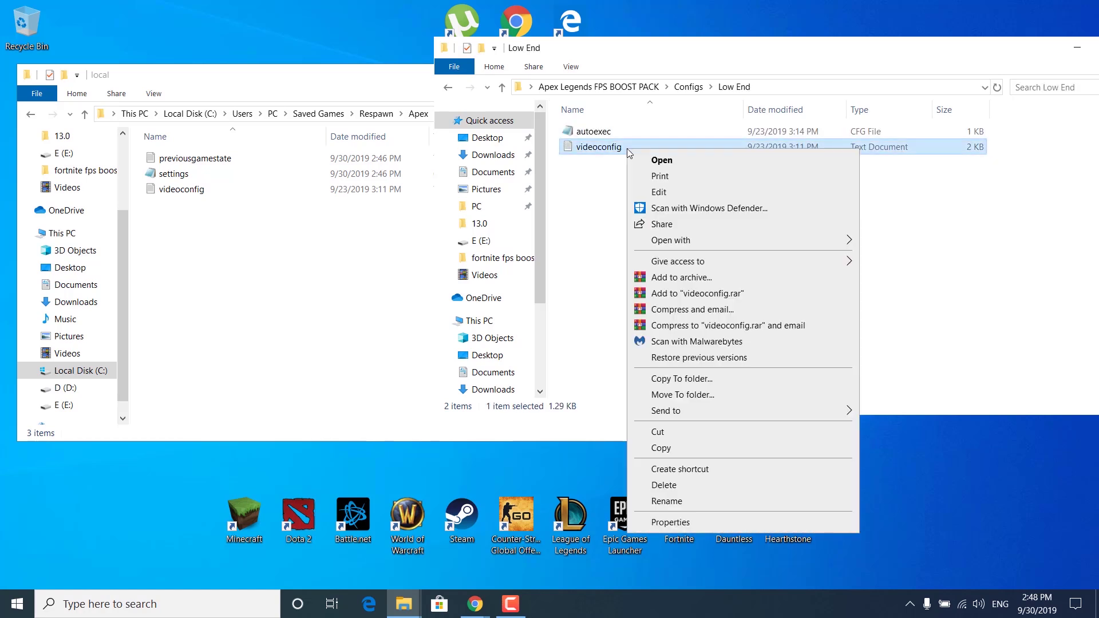
{"action": "left_click", "coordinate": [661, 448]}
{"action": "left_click", "coordinate": [247, 263]}
{"action": "right_click", "coordinate": [251, 261]}
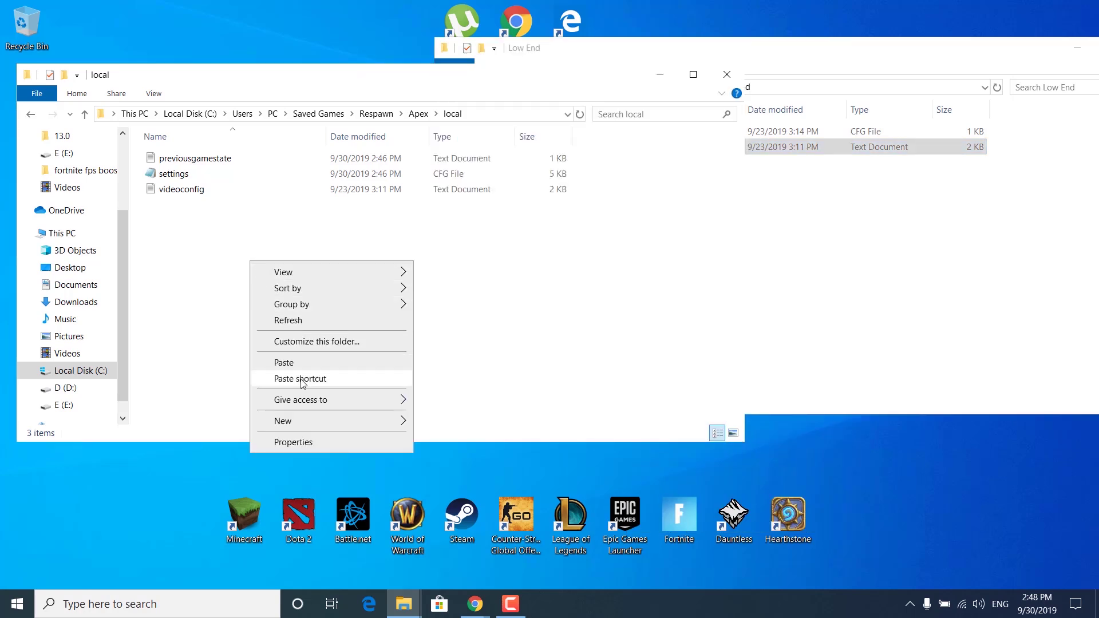
{"action": "mouse_move", "coordinate": [323, 307]}
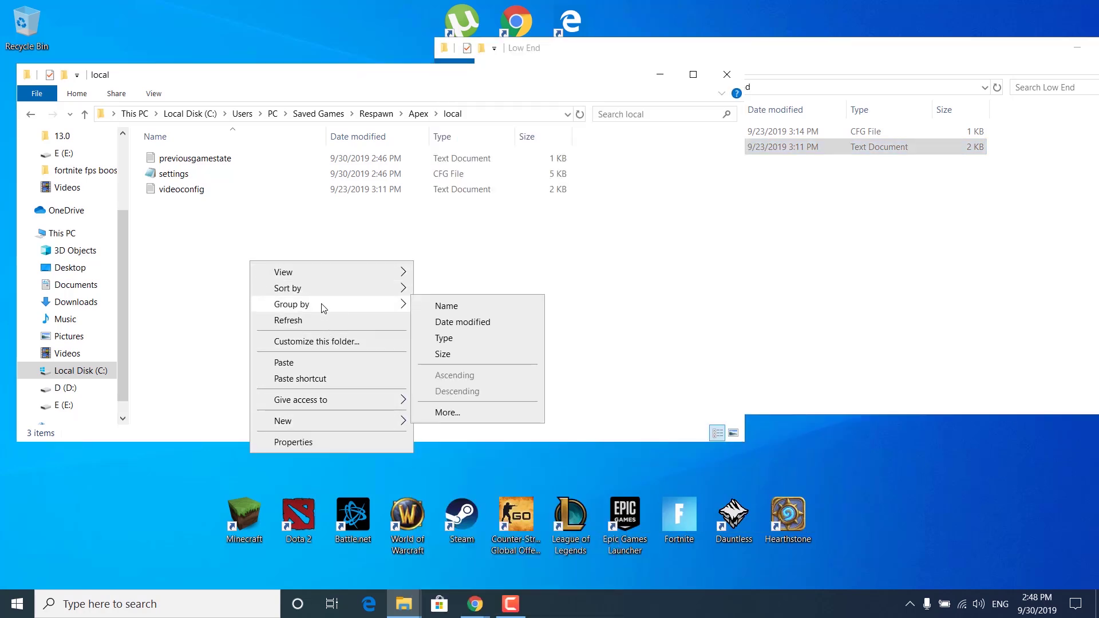
{"action": "left_click", "coordinate": [286, 363]}
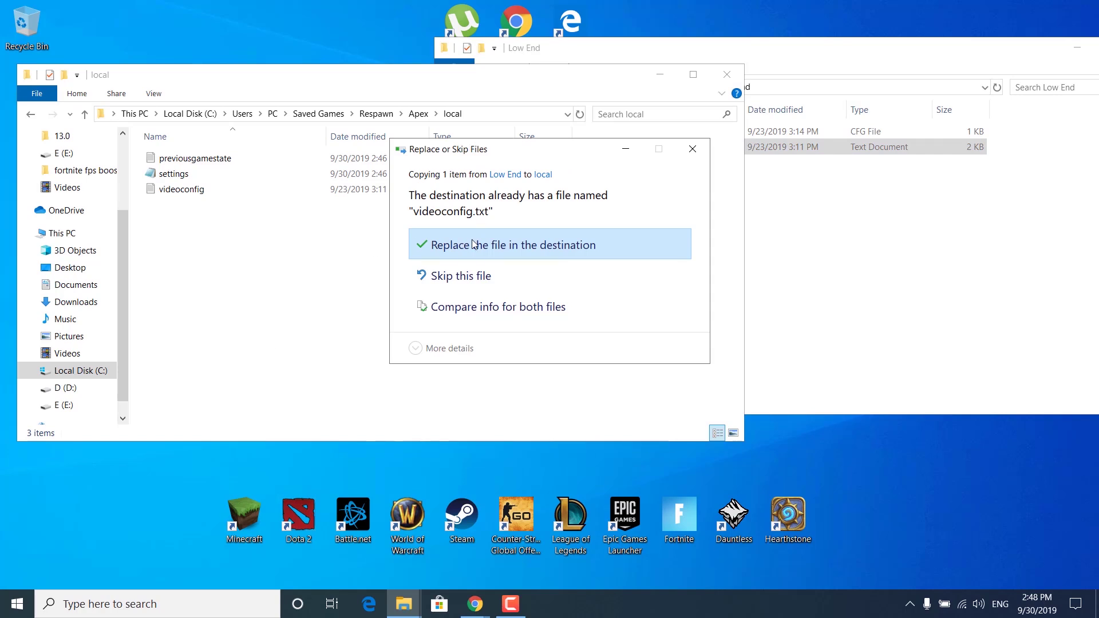
{"action": "left_click", "coordinate": [446, 245]}
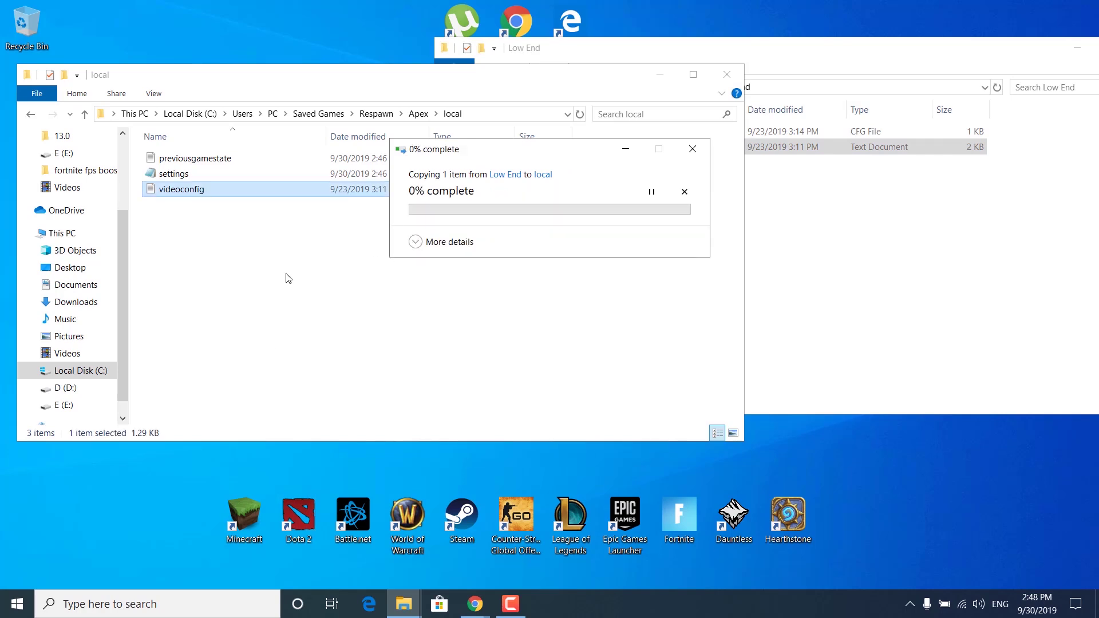
{"action": "left_click", "coordinate": [262, 292]}
Toggle Read-only in videoconfig's Properties, then close the dialog and the local folder window.
{"action": "right_click", "coordinate": [213, 194]}
{"action": "left_click", "coordinate": [208, 191]}
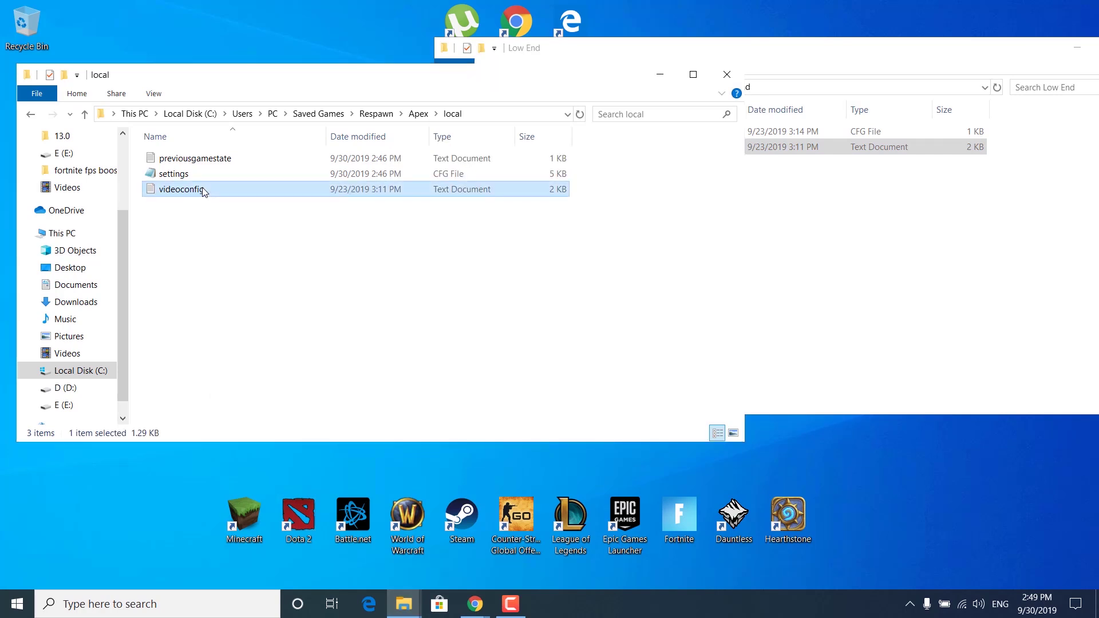
{"action": "right_click", "coordinate": [207, 192]}
{"action": "left_click", "coordinate": [225, 555]}
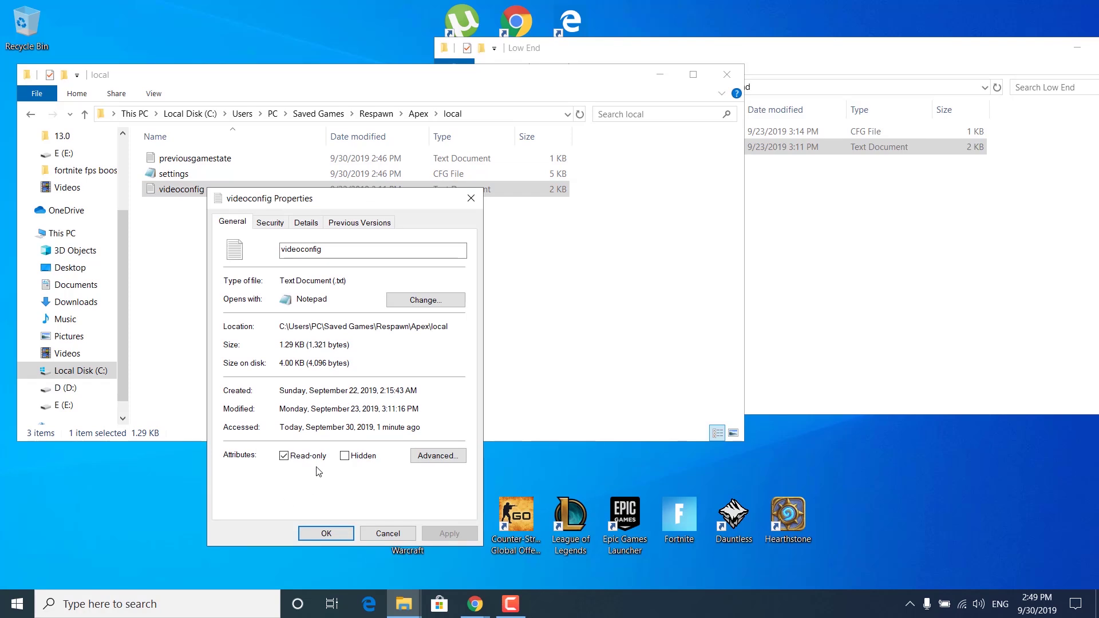
{"action": "left_click", "coordinate": [297, 459]}
{"action": "left_click", "coordinate": [345, 533]}
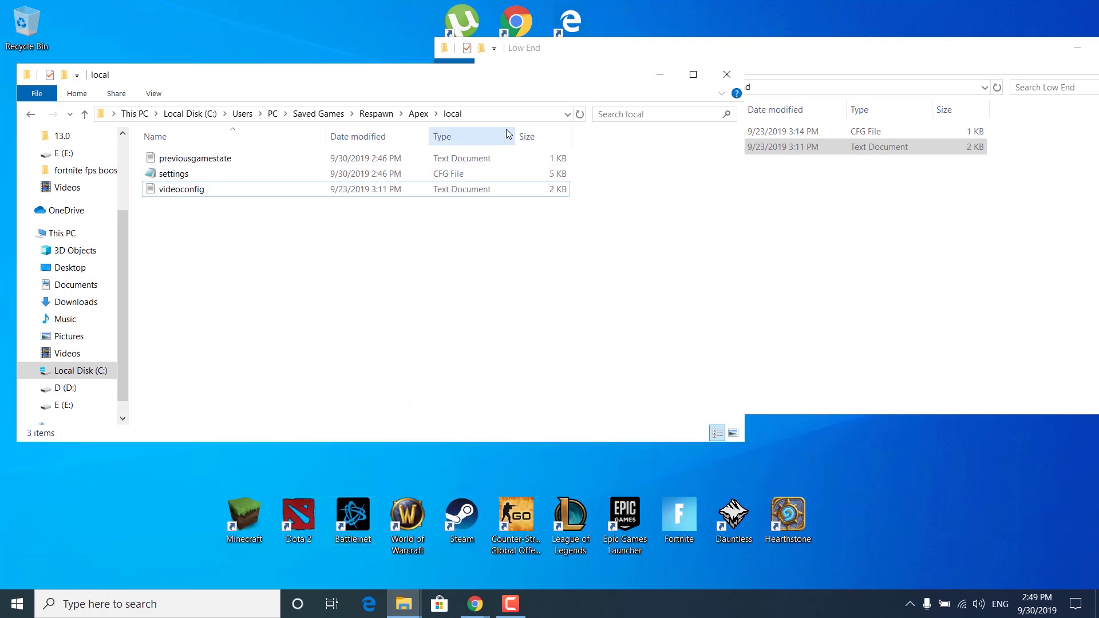
{"action": "left_click", "coordinate": [726, 74]}
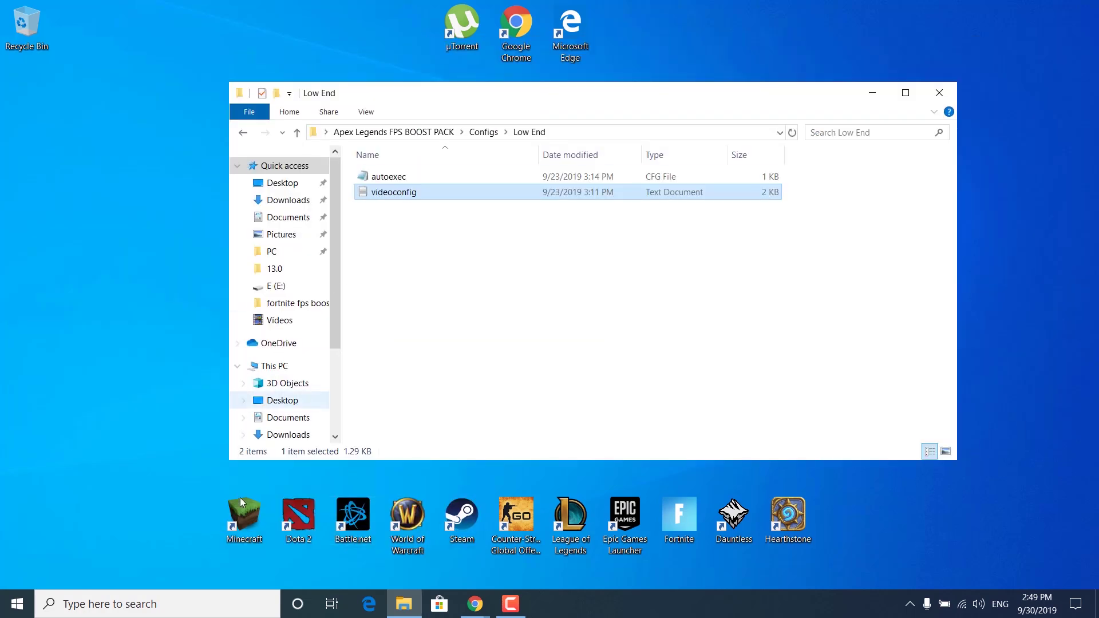
Open This PC and browse to the D:\Apex Legends\Apex\cfg folder.
{"action": "left_click", "coordinate": [203, 601]}
{"action": "type", "text": "this"}
{"action": "key", "text": "Return"}
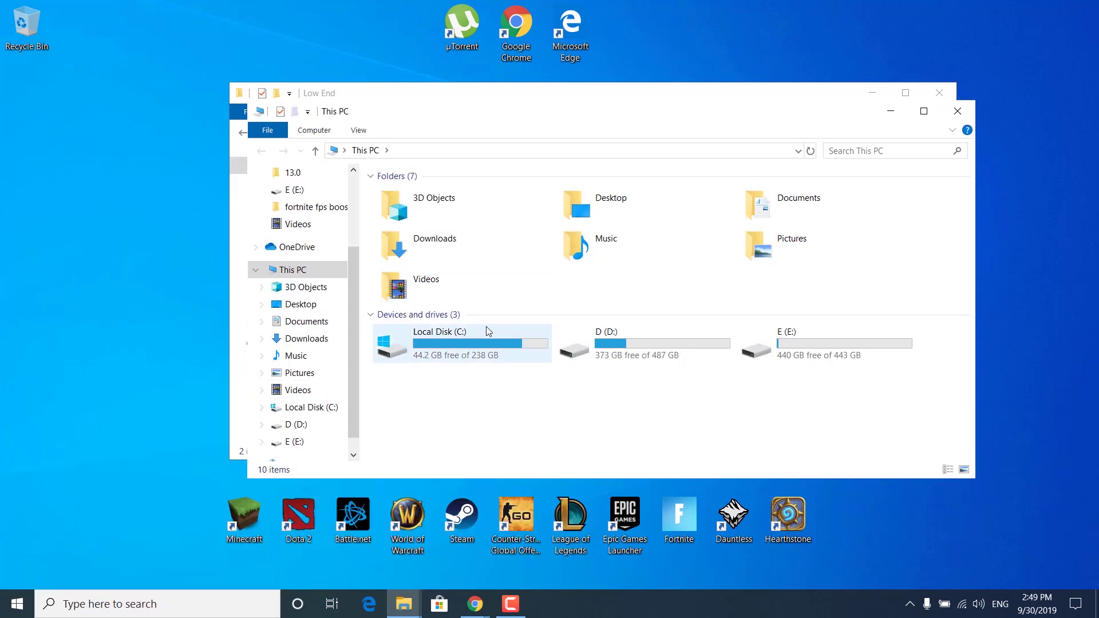
{"action": "double_click", "coordinate": [500, 345]}
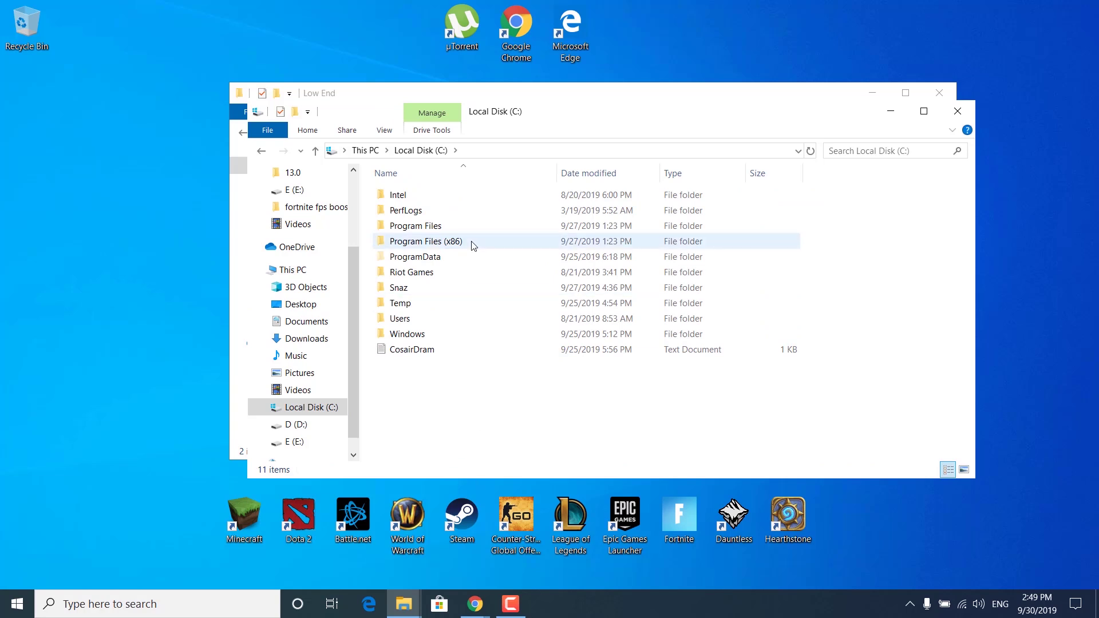
{"action": "double_click", "coordinate": [473, 241]}
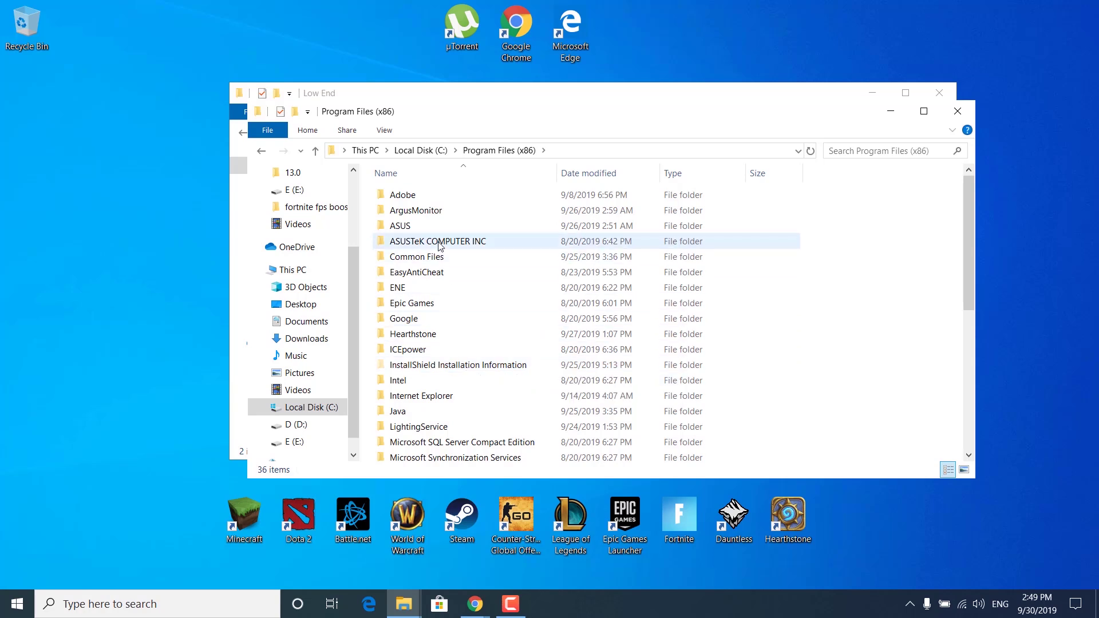
{"action": "left_click", "coordinate": [261, 151]}
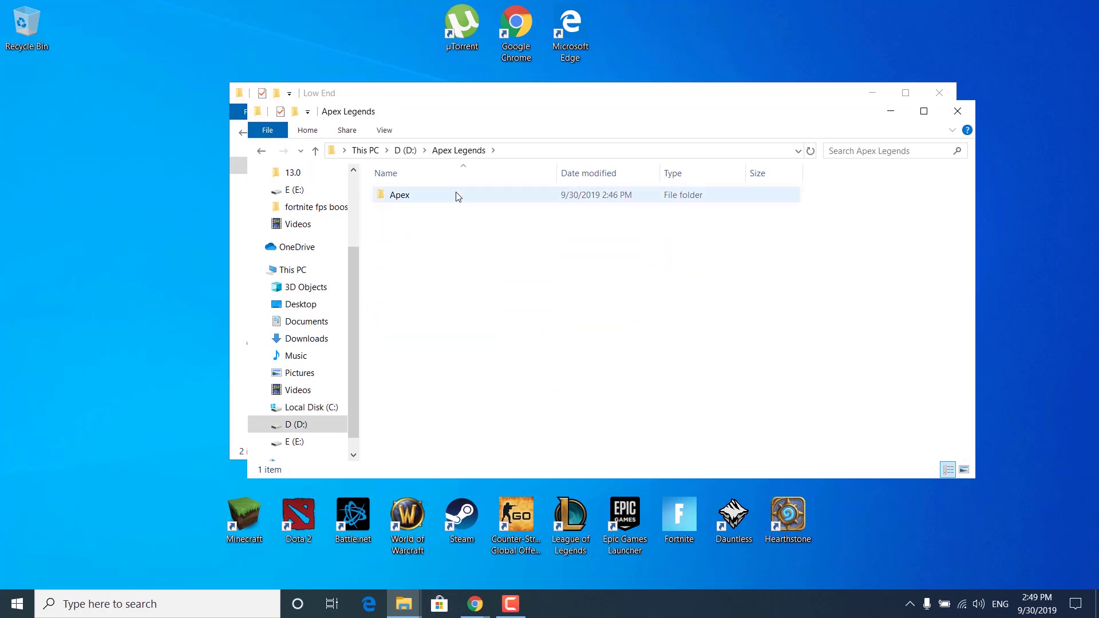
{"action": "double_click", "coordinate": [454, 196]}
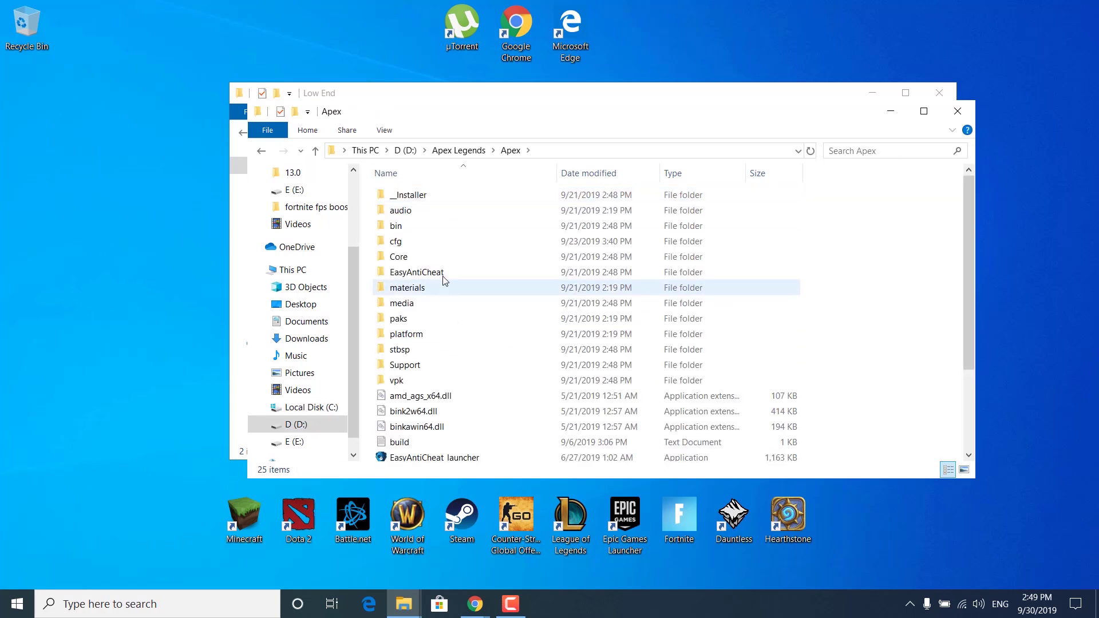
{"action": "double_click", "coordinate": [403, 243]}
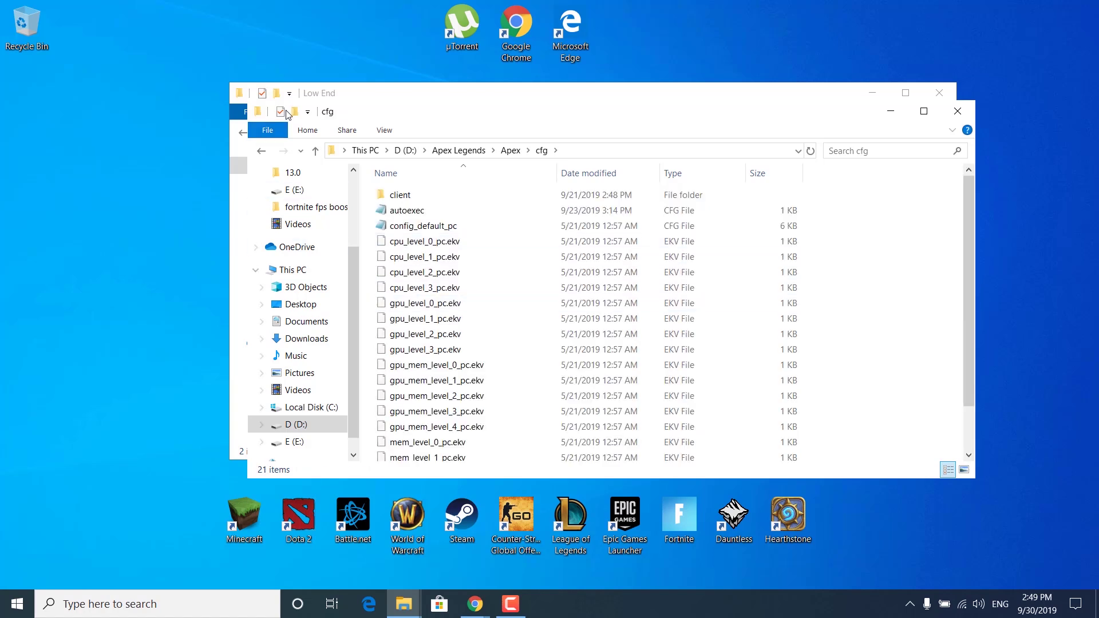
Copy the autoexec file from the Low End folder.
{"action": "left_click", "coordinate": [324, 94]}
{"action": "left_click_drag", "start_coordinate": [324, 95], "coordinate": [291, 92]}
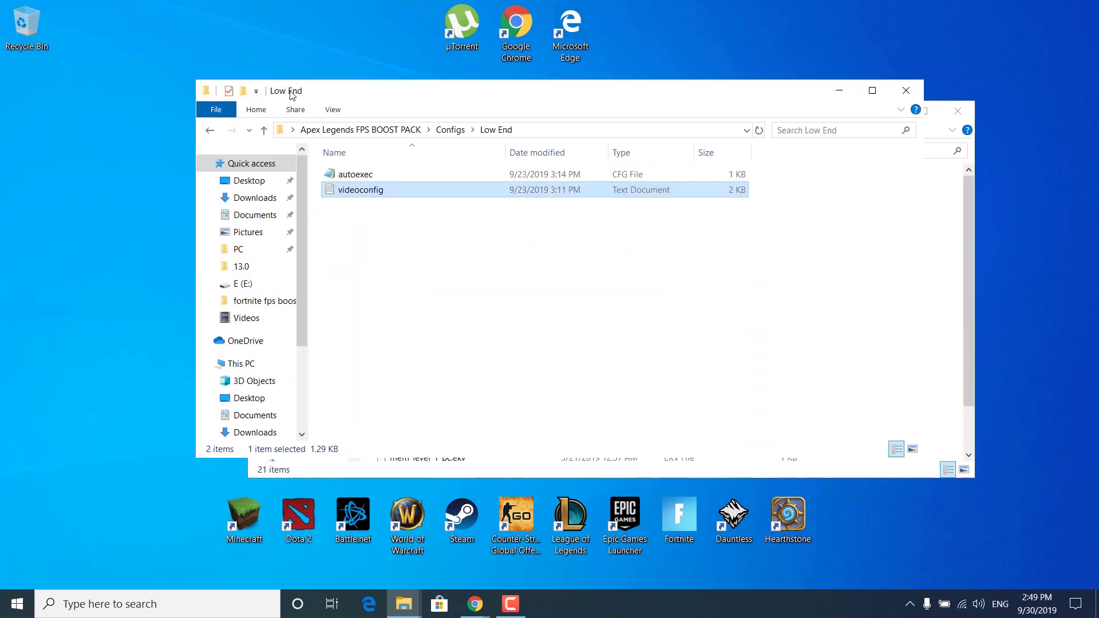
{"action": "left_click", "coordinate": [340, 176]}
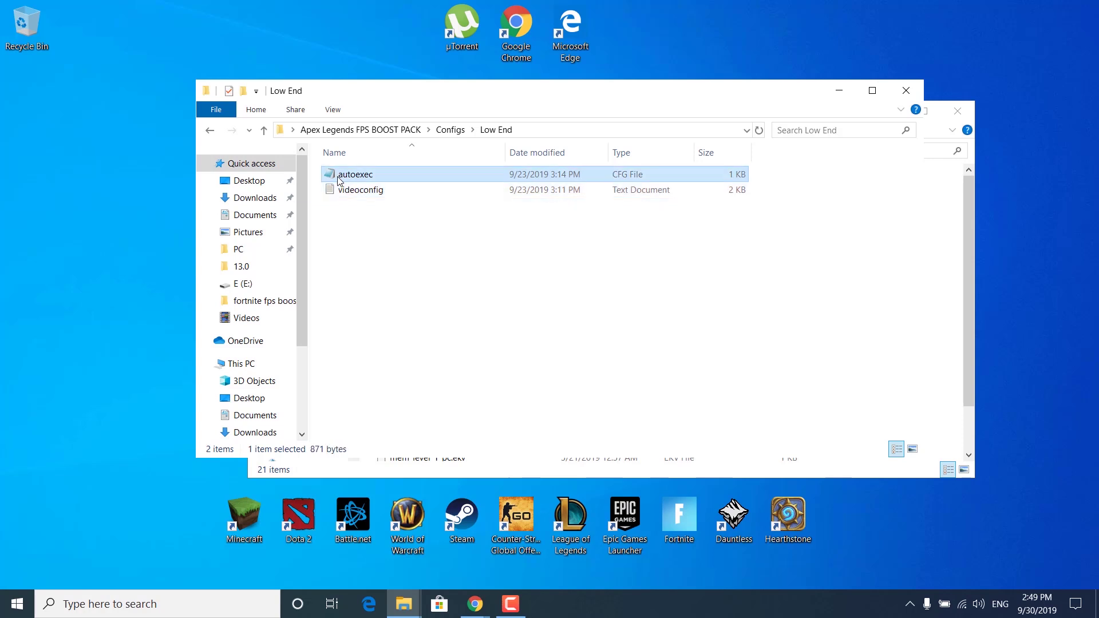
{"action": "right_click", "coordinate": [554, 176]}
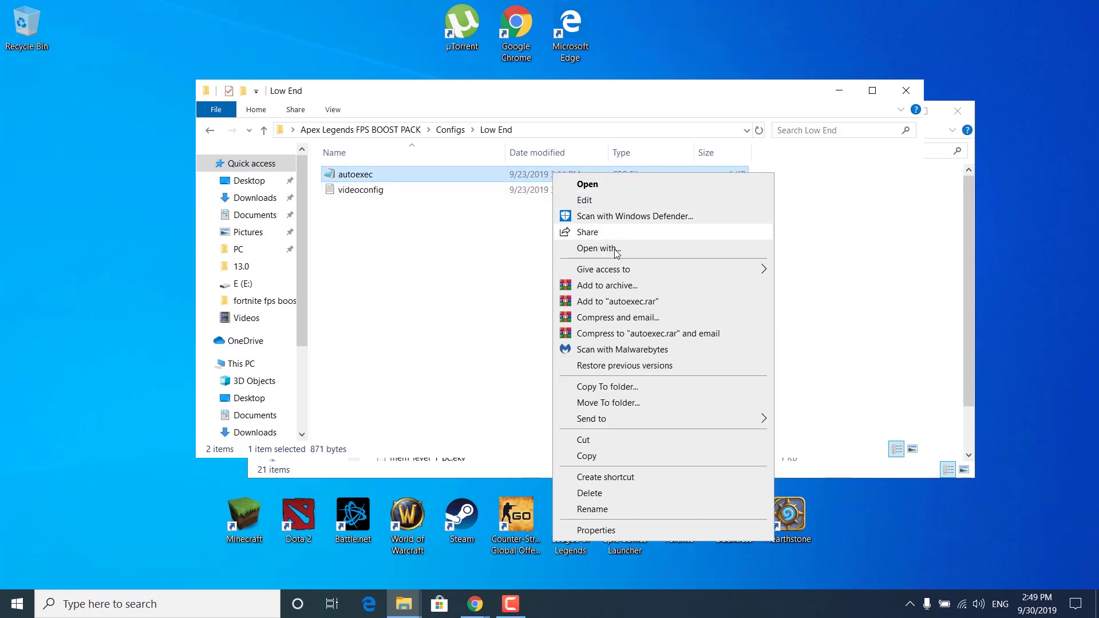
{"action": "left_click", "coordinate": [716, 456]}
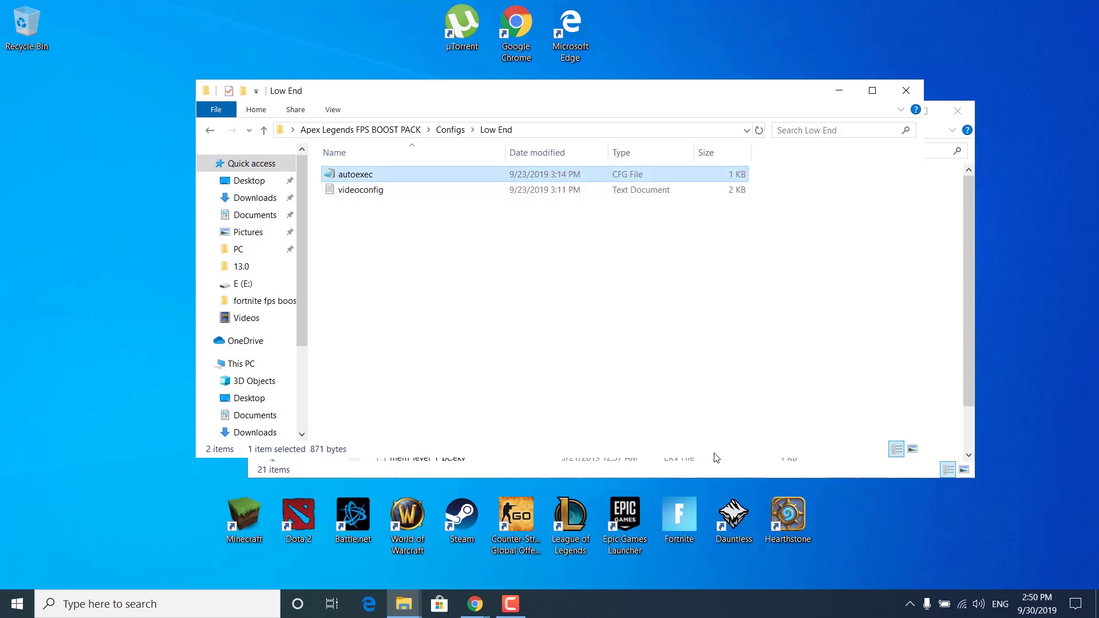
Paste autoexec into cfg, replacing the existing autoexec.cfg, and close the cfg window.
{"action": "left_click", "coordinate": [938, 338]}
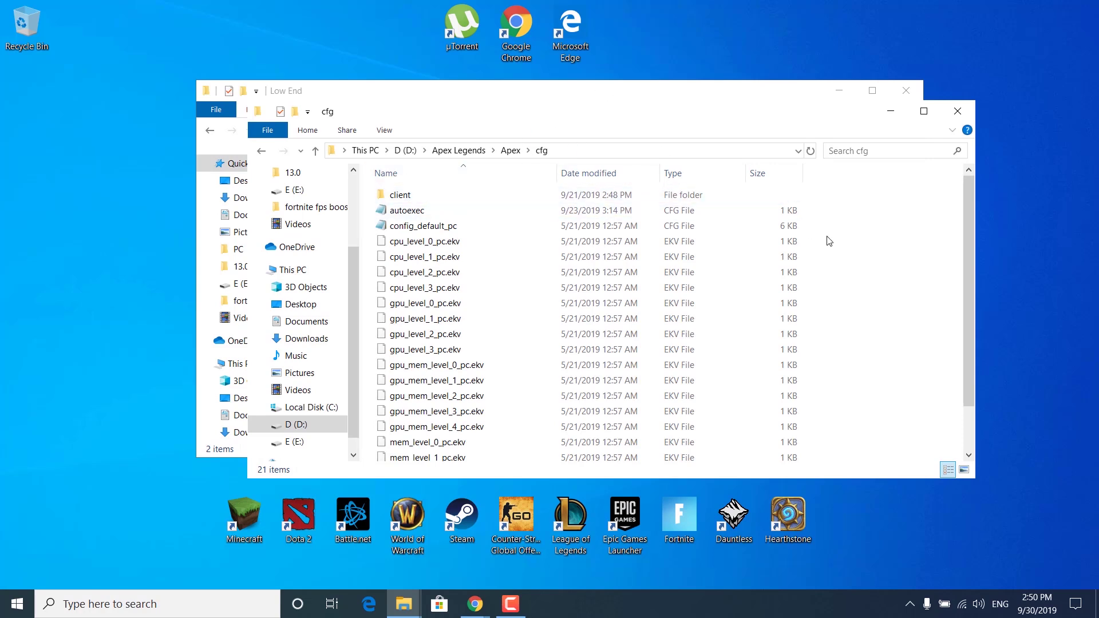
{"action": "right_click", "coordinate": [855, 257]}
{"action": "left_click", "coordinate": [859, 355]}
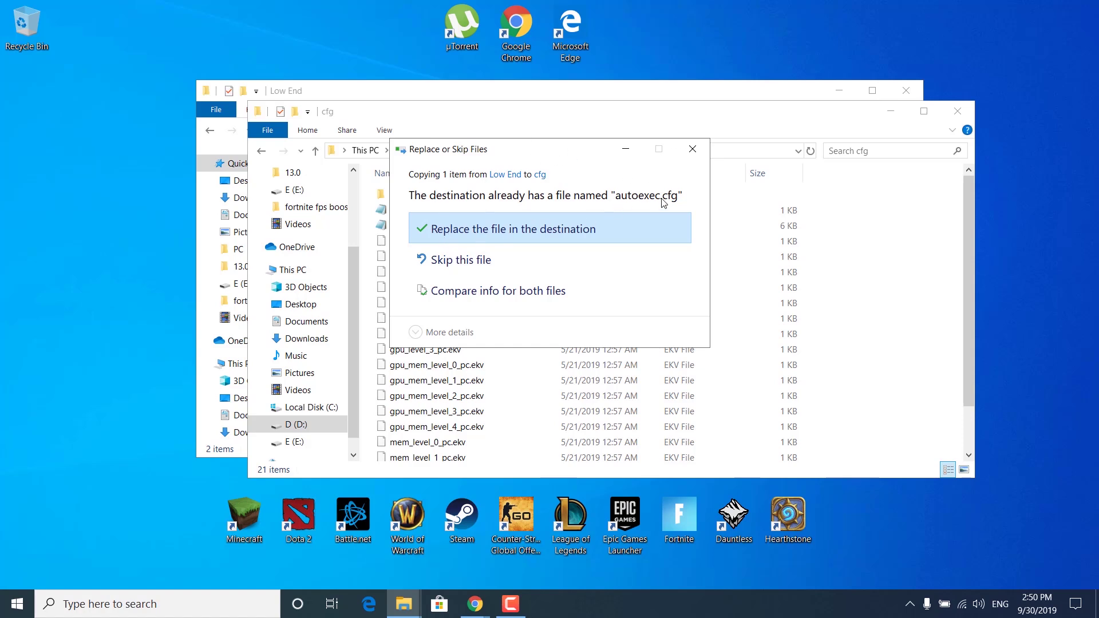
{"action": "left_click", "coordinate": [595, 232]}
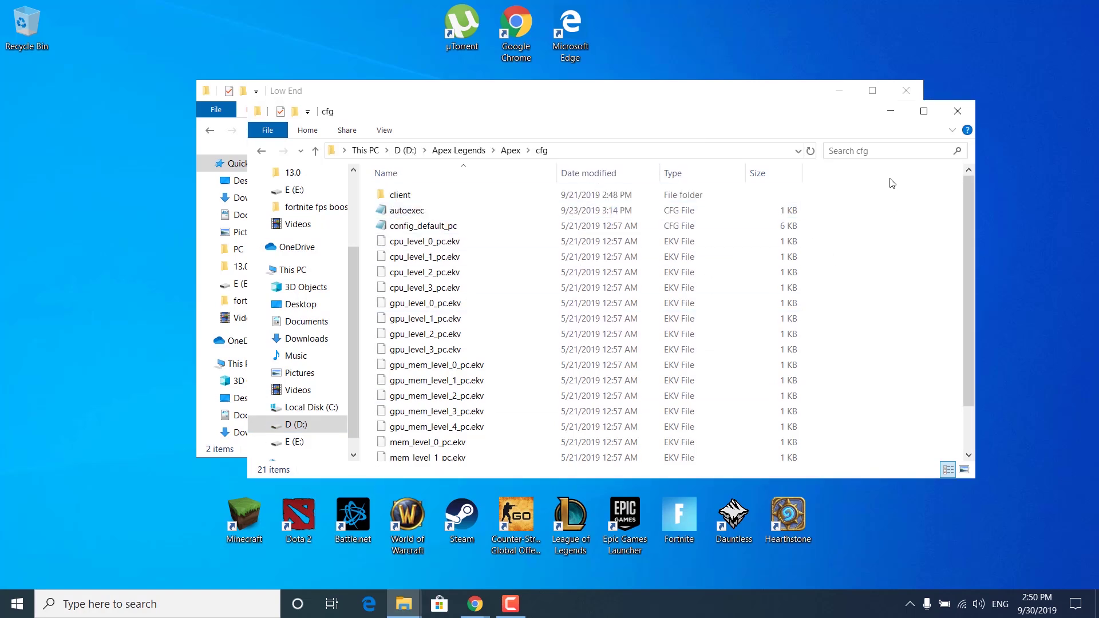
{"action": "left_click", "coordinate": [957, 111]}
{"action": "left_click", "coordinate": [639, 271]}
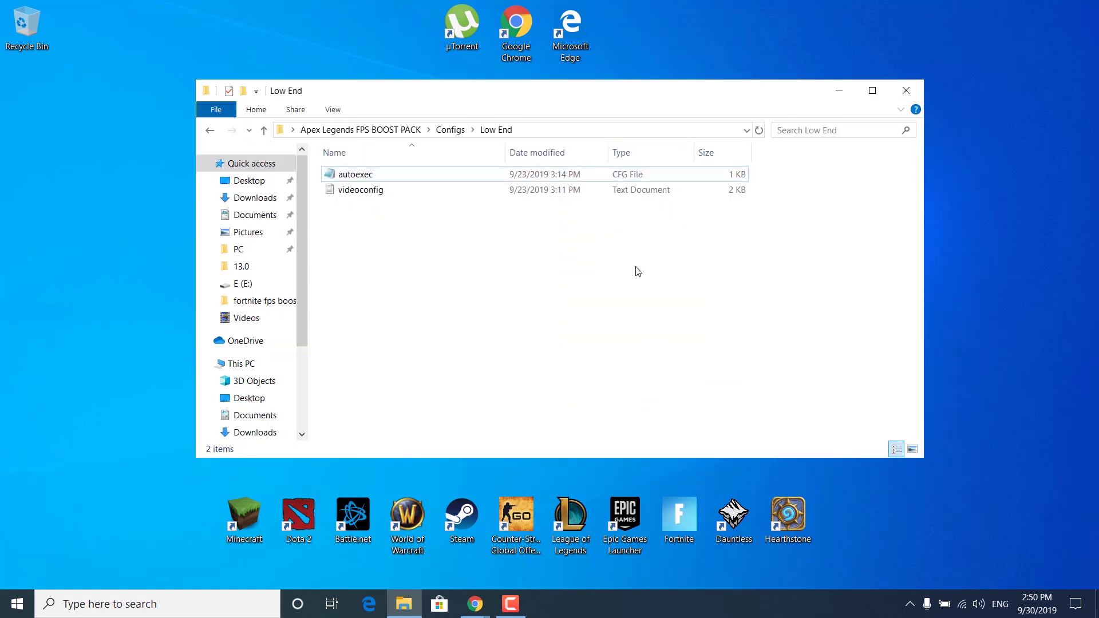
Go to the Apex Legends shortcut's file location and bring up r5apex's Properties.
{"action": "left_click", "coordinate": [838, 89]}
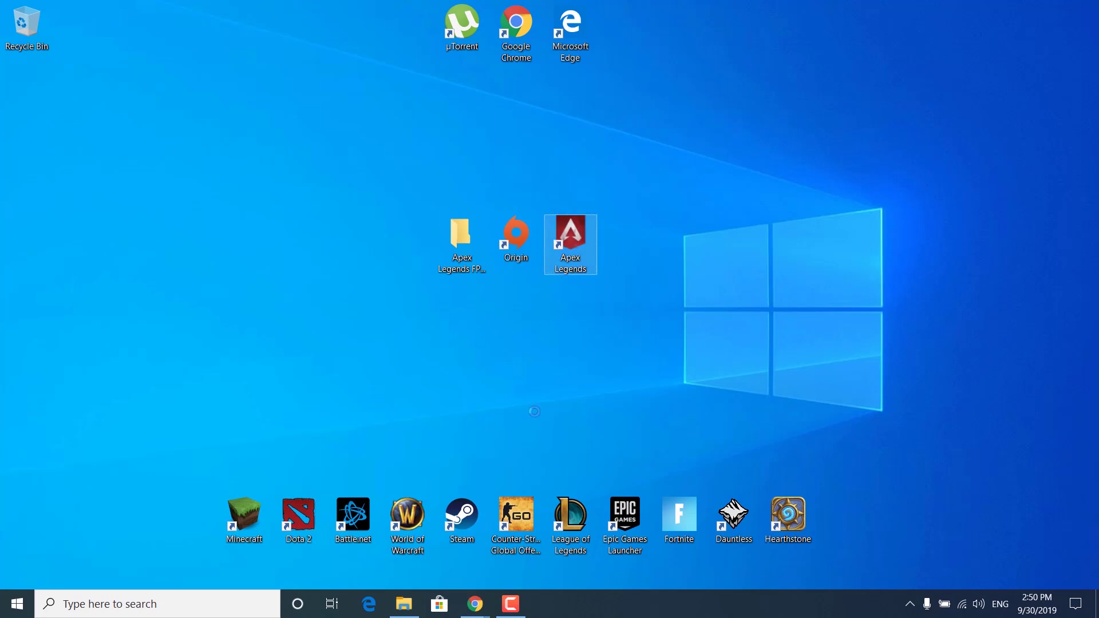
{"action": "right_click", "coordinate": [577, 239]}
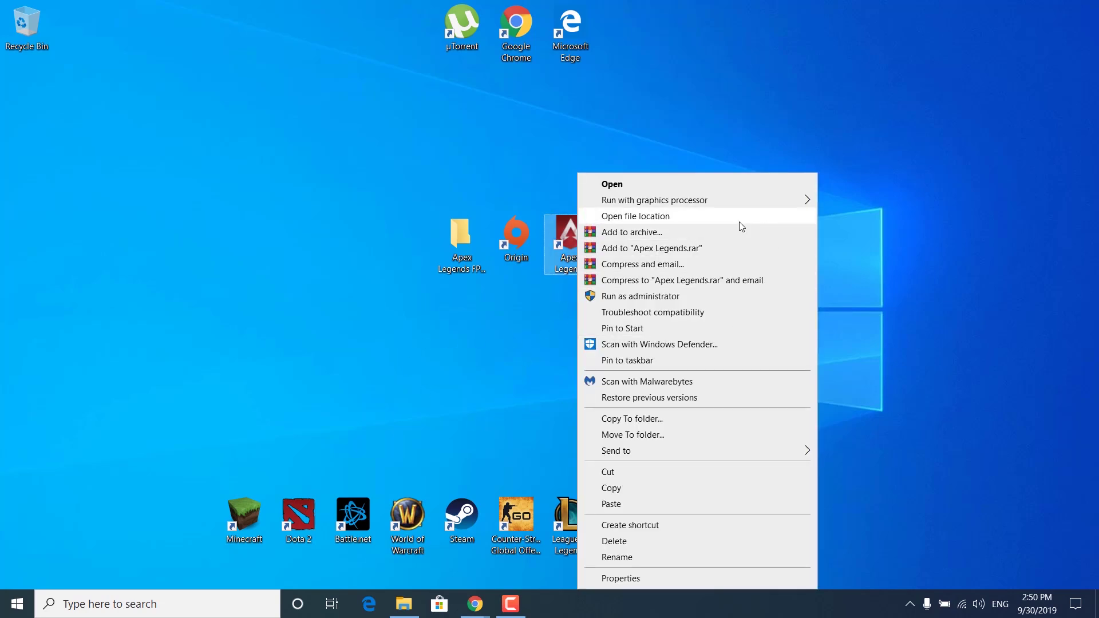
{"action": "left_click", "coordinate": [621, 217]}
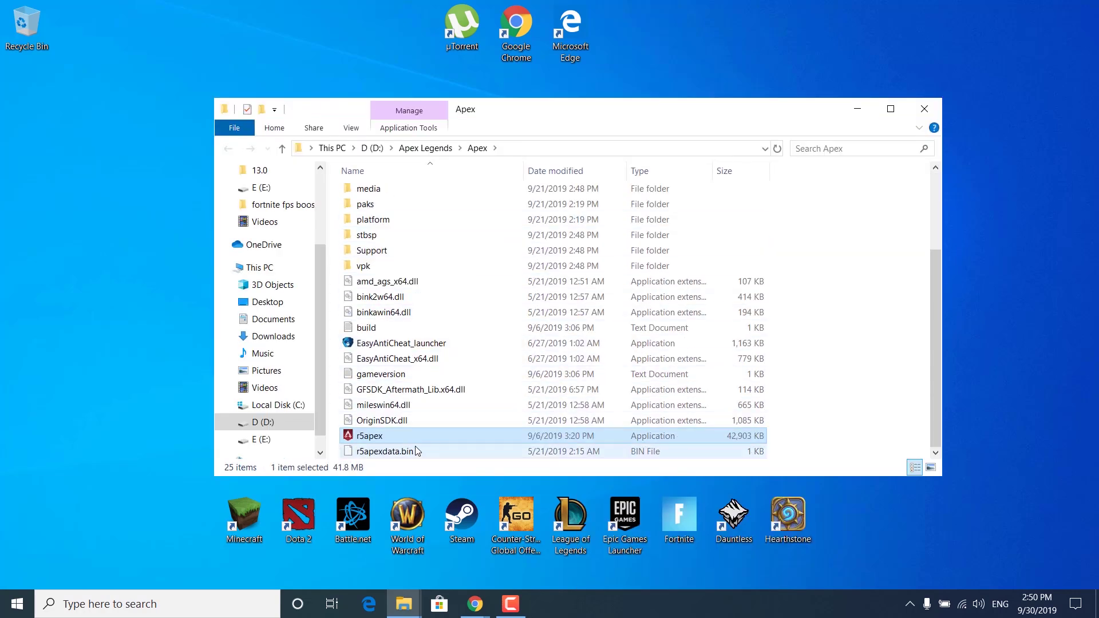
{"action": "right_click", "coordinate": [379, 438]}
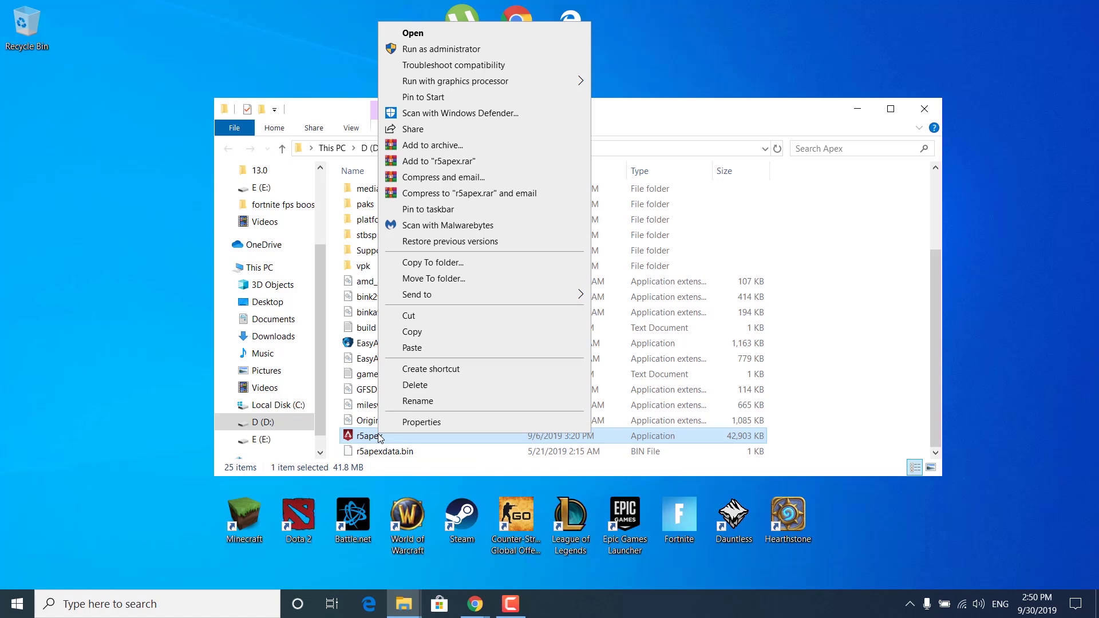
{"action": "left_click", "coordinate": [437, 424]}
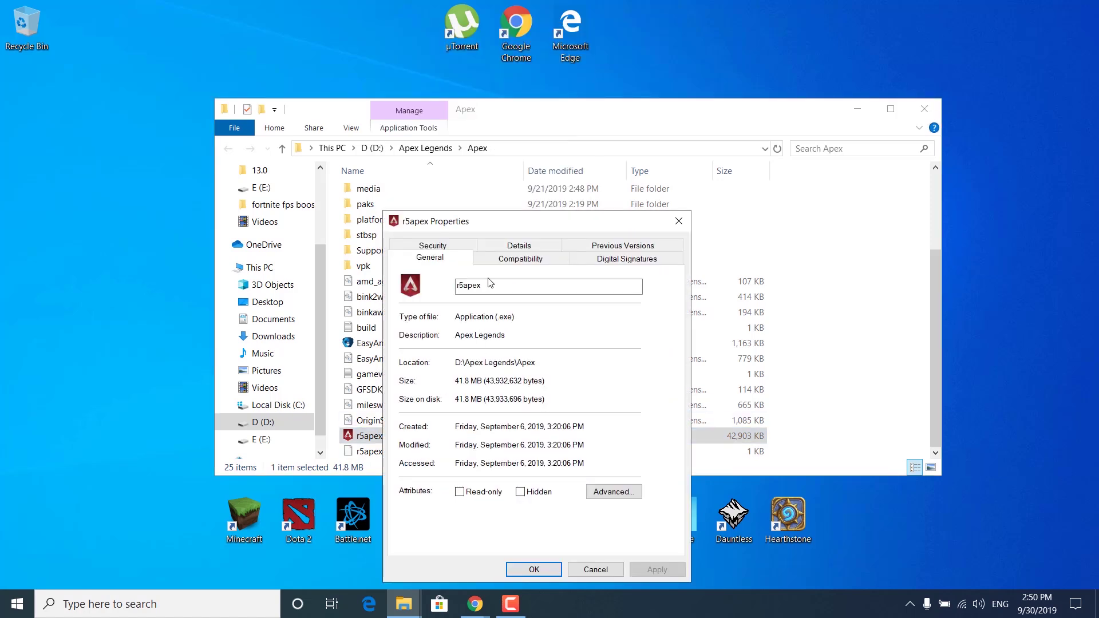
Disable fullscreen optimizations and override high DPI scaling for r5apex, then apply.
{"action": "left_click", "coordinate": [528, 260]}
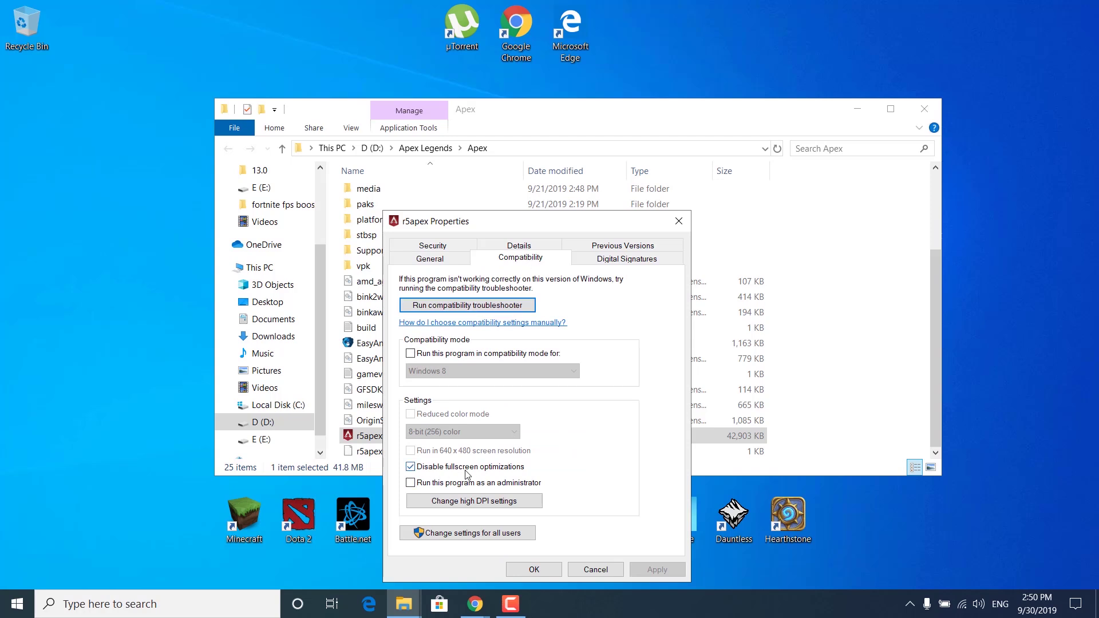
{"action": "left_click", "coordinate": [440, 470]}
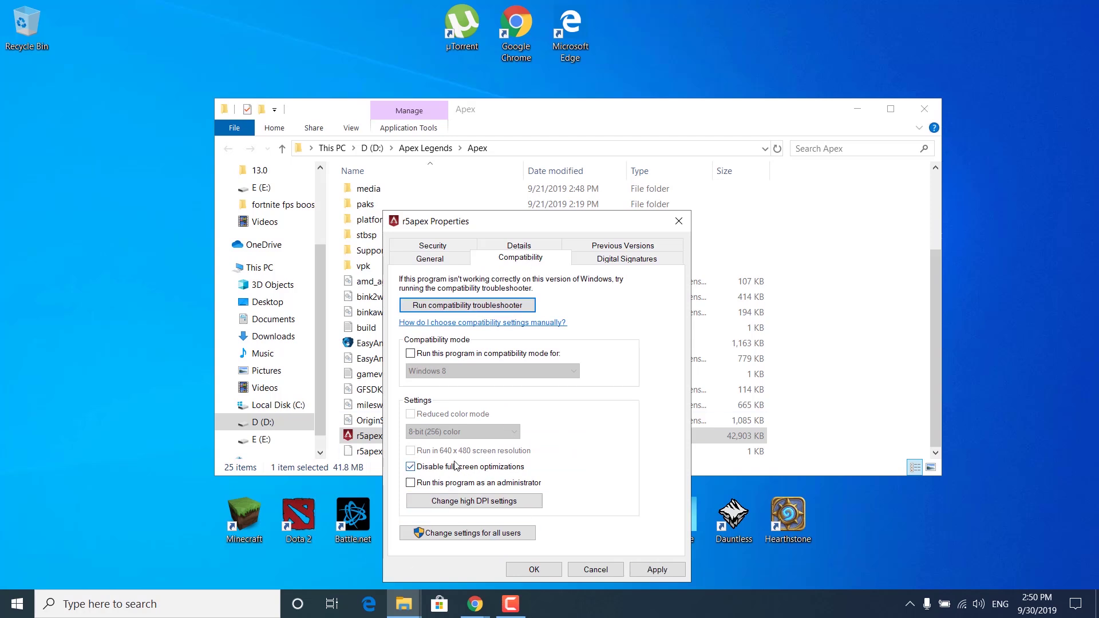
{"action": "left_click", "coordinate": [443, 511]}
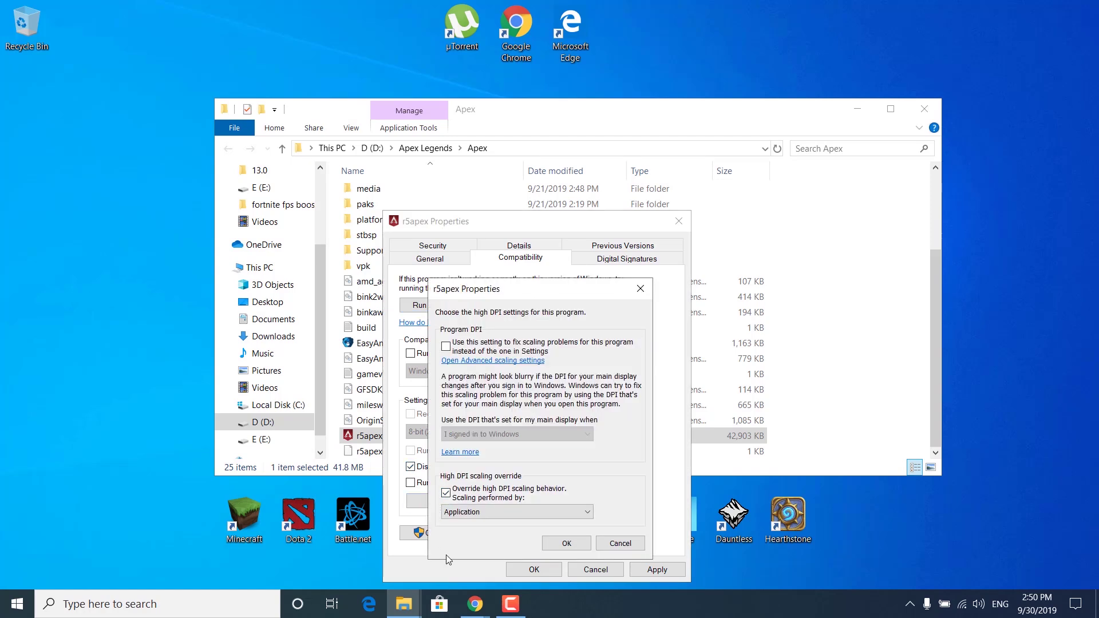
{"action": "left_click", "coordinate": [445, 493]}
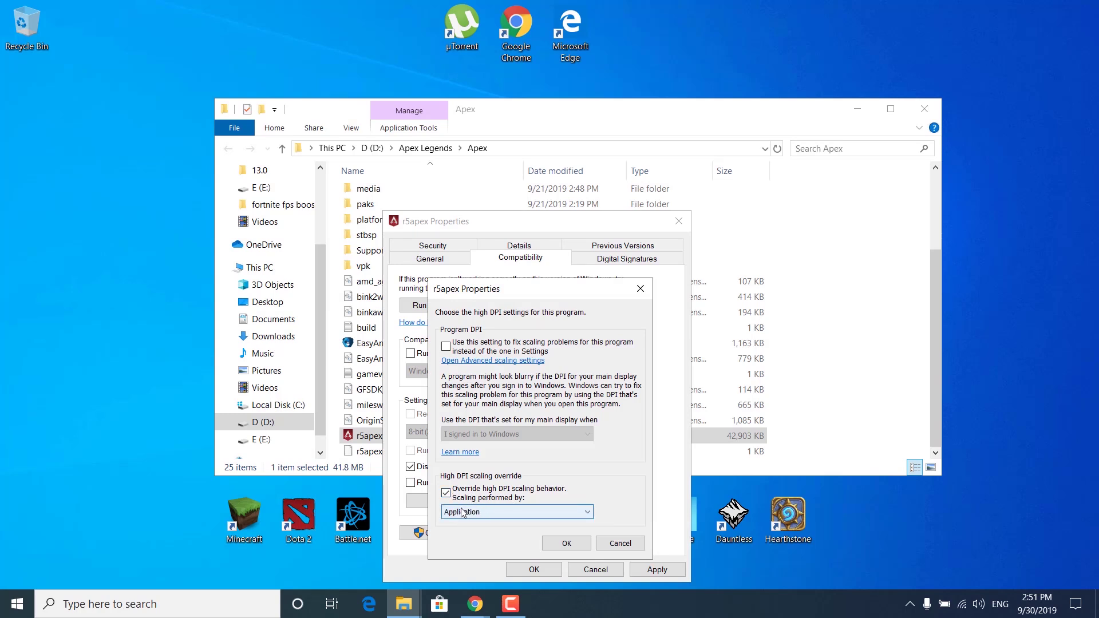
{"action": "left_click", "coordinate": [565, 543]}
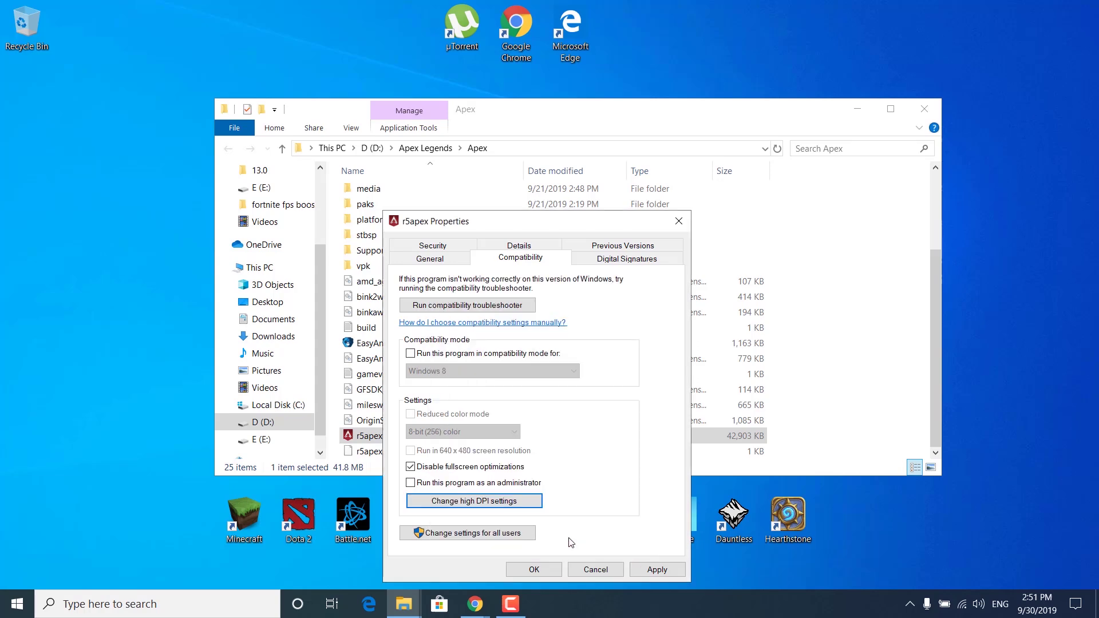
{"action": "left_click", "coordinate": [646, 570]}
{"action": "left_click", "coordinate": [544, 570]}
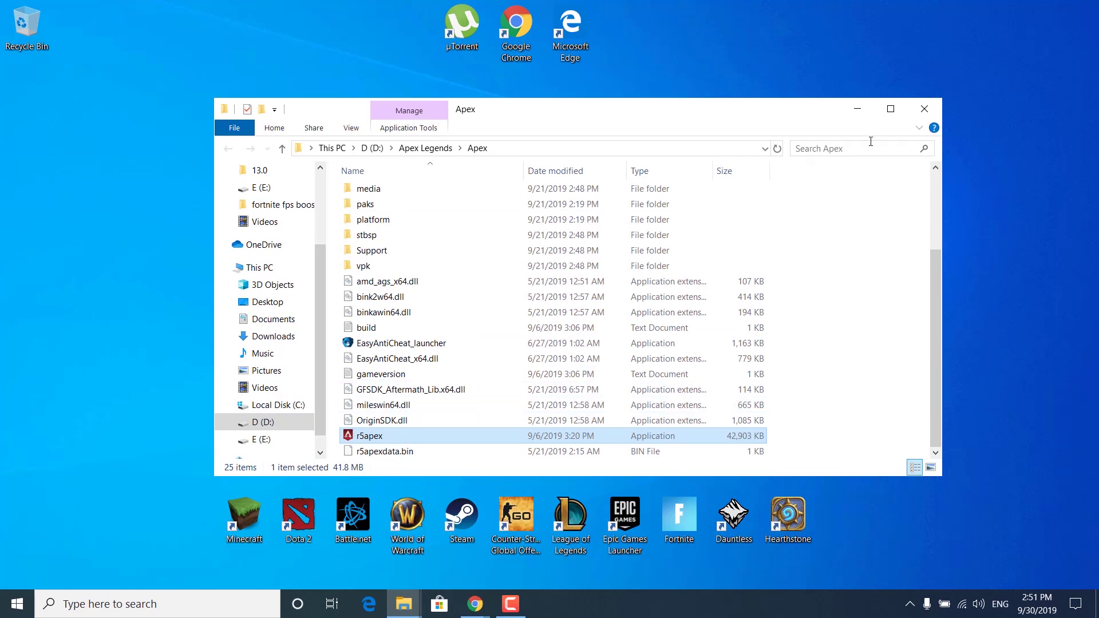
Open the Ultimate Performance Mode text file from the Apex Legends FPS BOOST PACK folder.
{"action": "left_click", "coordinate": [925, 109]}
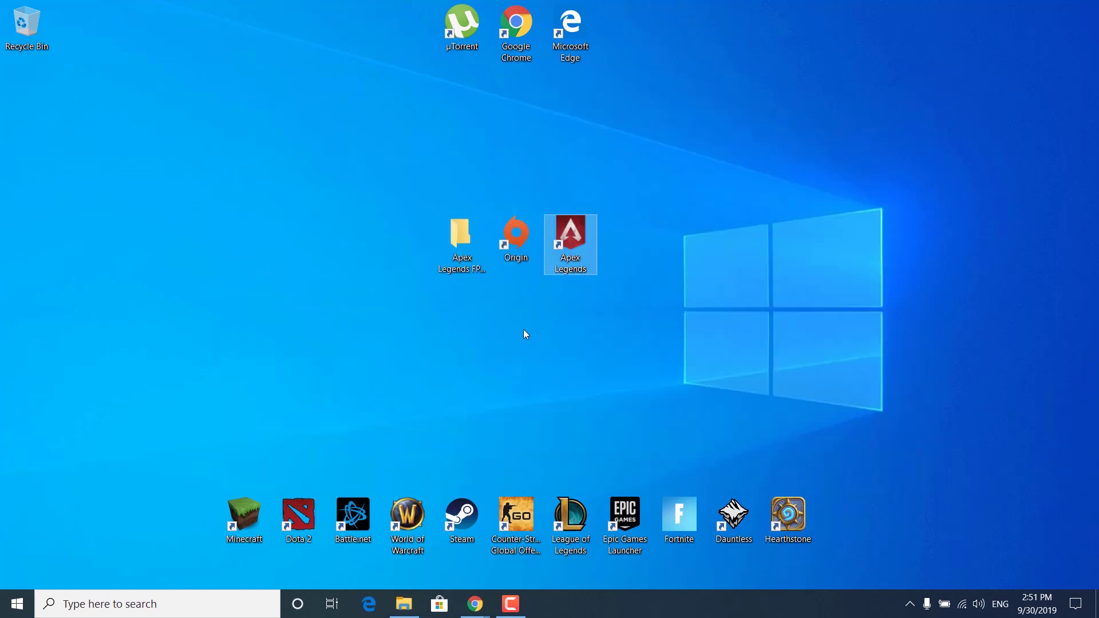
{"action": "left_click", "coordinate": [399, 599]}
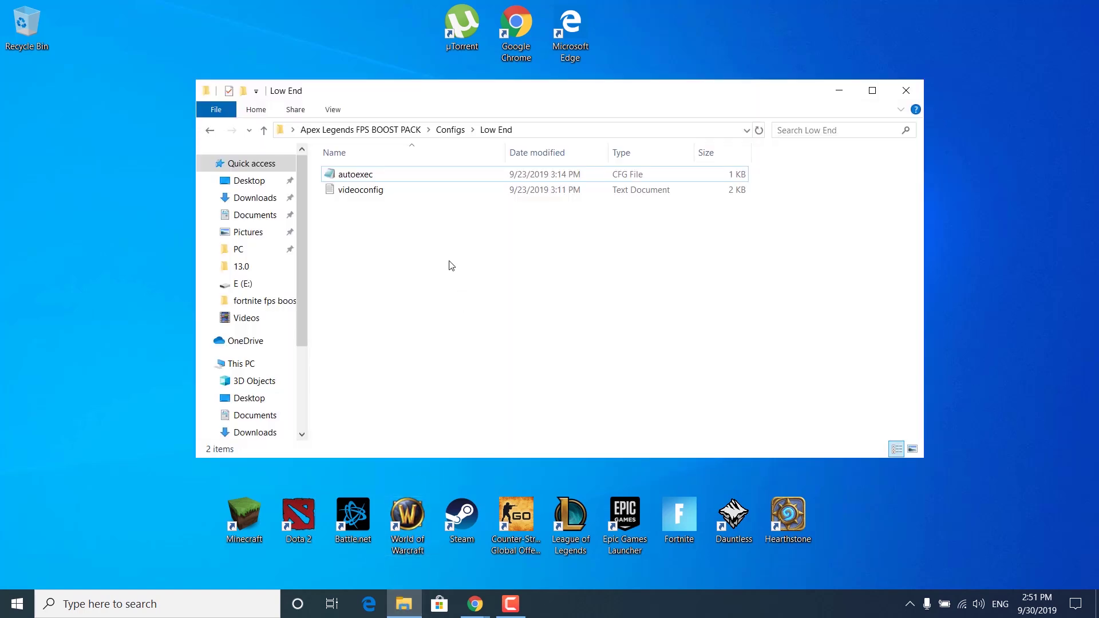
{"action": "left_click", "coordinate": [407, 130]}
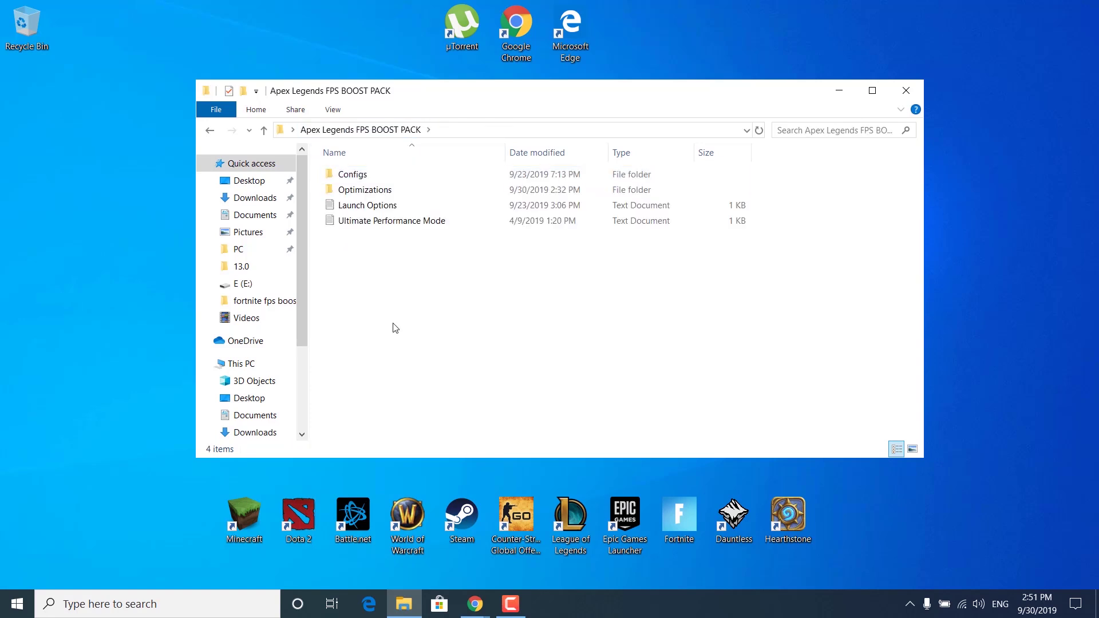
{"action": "double_click", "coordinate": [409, 221]}
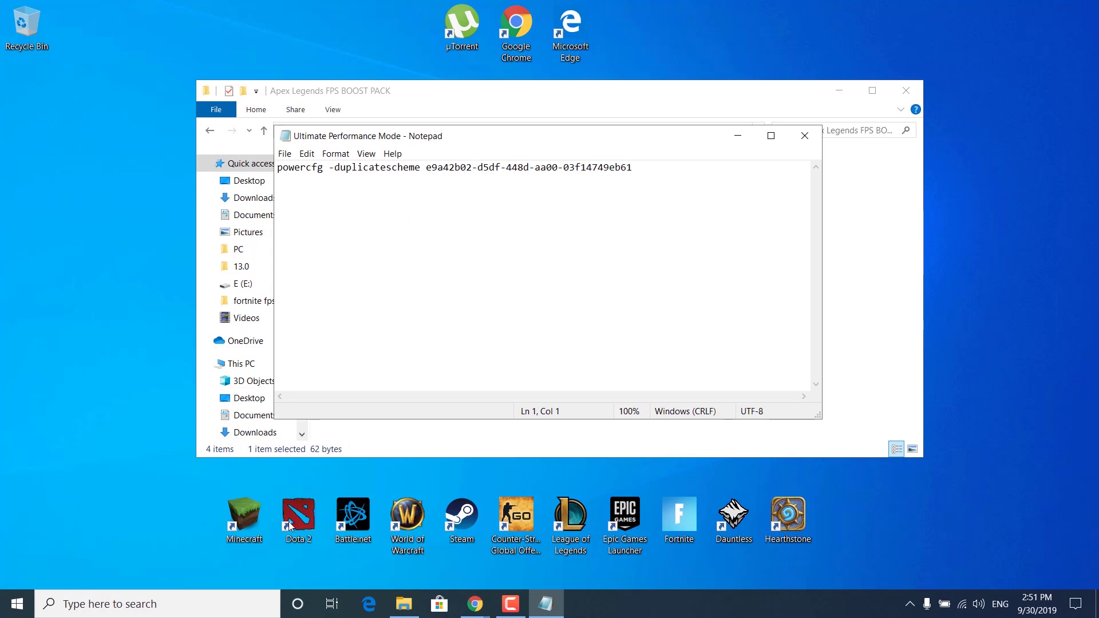
Launch Command Prompt as administrator and arrange it beside the Notepad window.
{"action": "left_click", "coordinate": [227, 613]}
{"action": "type", "text": "cmd"}
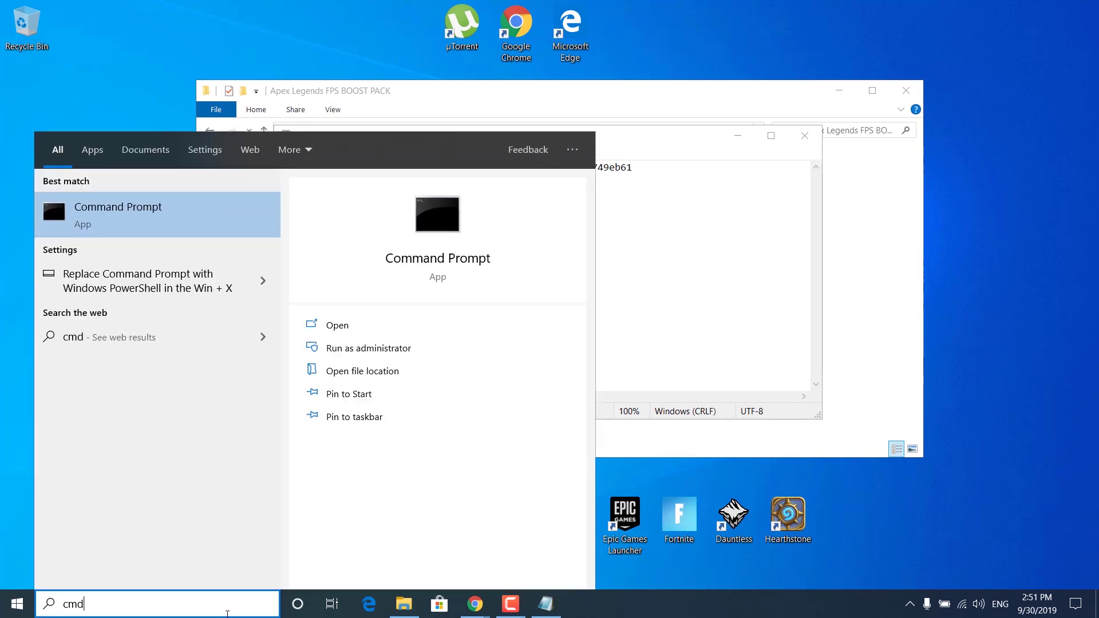
{"action": "right_click", "coordinate": [222, 213]}
{"action": "left_click", "coordinate": [244, 224]}
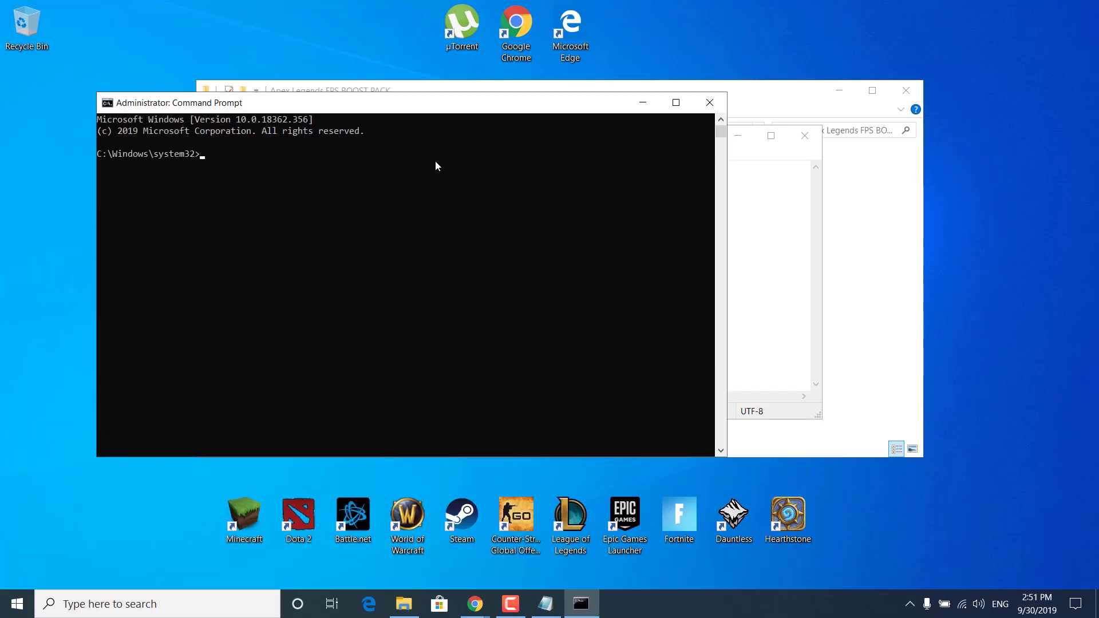
{"action": "left_click_drag", "start_coordinate": [927, 165], "coordinate": [927, 164]}
{"action": "left_click_drag", "start_coordinate": [495, 142], "coordinate": [328, 179]}
Copy the powercfg command into Command Prompt, run it, and close the console.
{"action": "left_click_drag", "start_coordinate": [428, 227], "coordinate": [42, 201]}
{"action": "key", "text": "super+c"}
{"action": "left_click", "coordinate": [709, 274]}
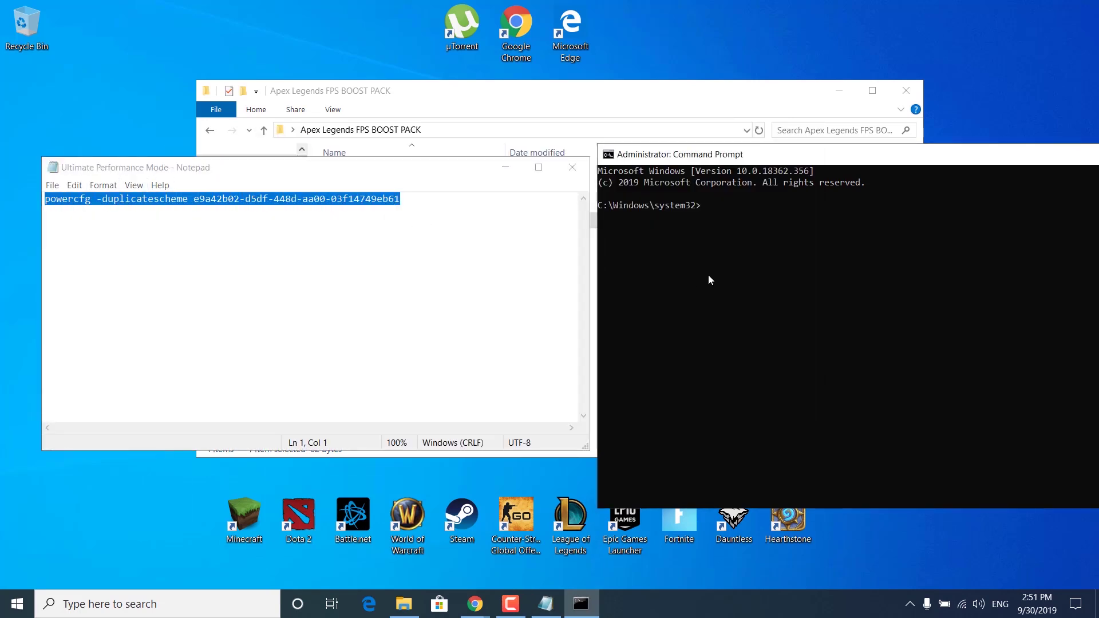
{"action": "right_click", "coordinate": [708, 274]}
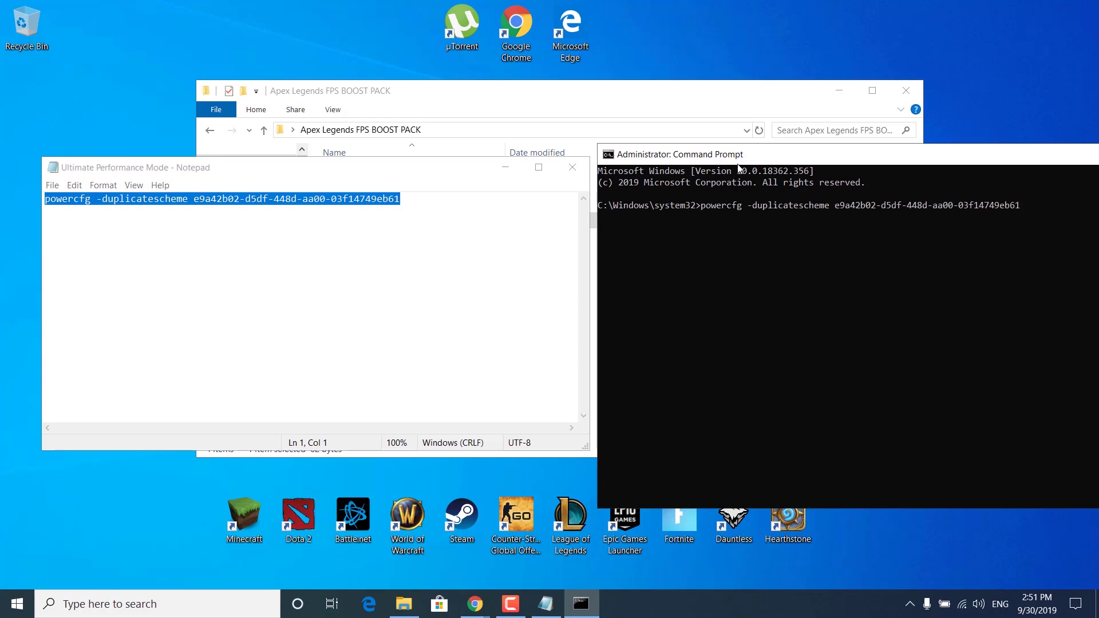
{"action": "key", "text": "Return"}
{"action": "left_click_drag", "start_coordinate": [738, 164], "coordinate": [435, 174]}
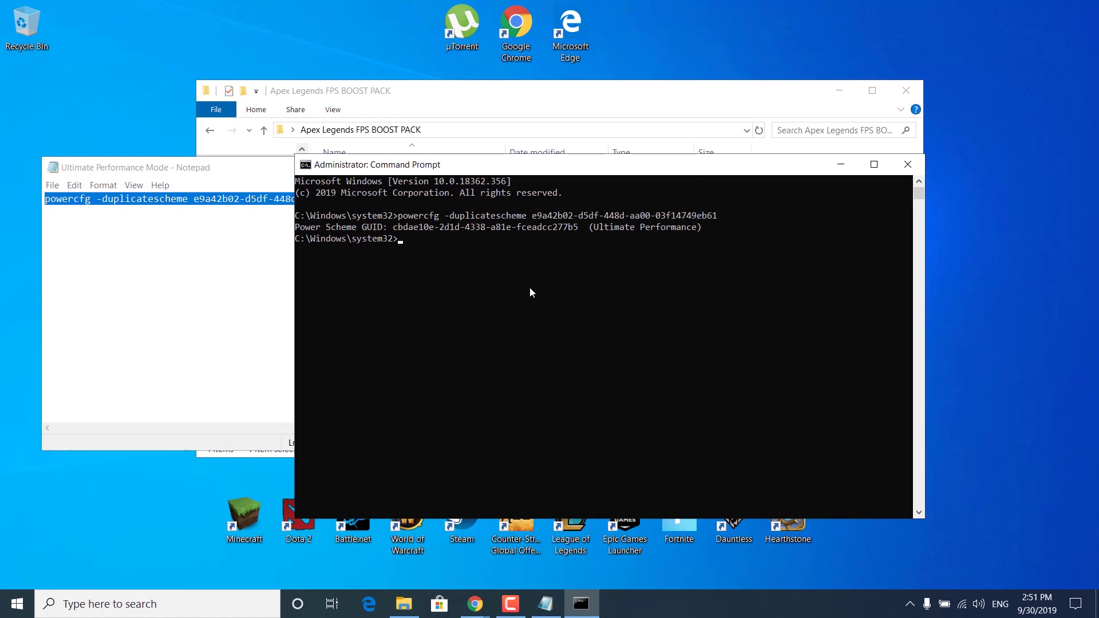
{"action": "left_click", "coordinate": [907, 164]}
Close Notepad and select Ultimate Performance as the active plan in Power Options.
{"action": "left_click", "coordinate": [572, 167]}
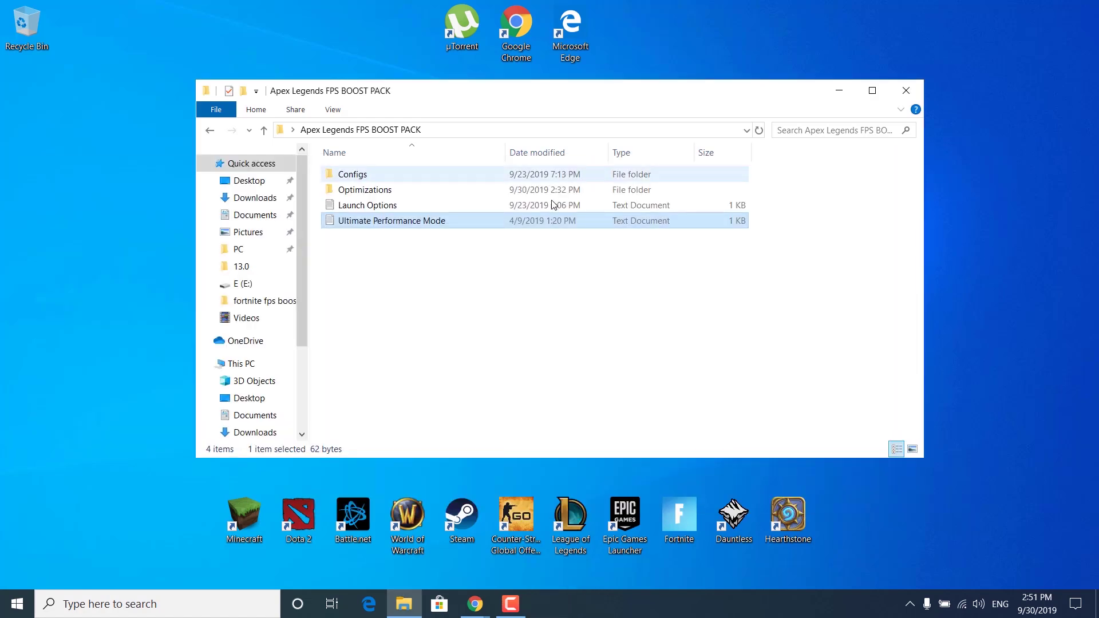
{"action": "left_click", "coordinate": [189, 603]}
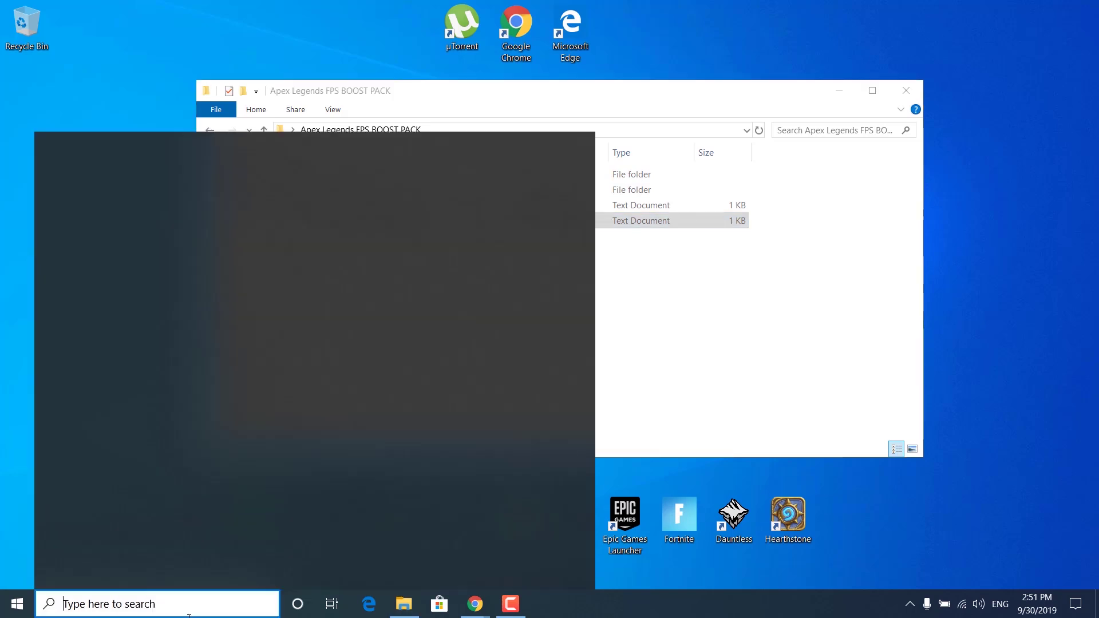
{"action": "type", "text": "edit power"}
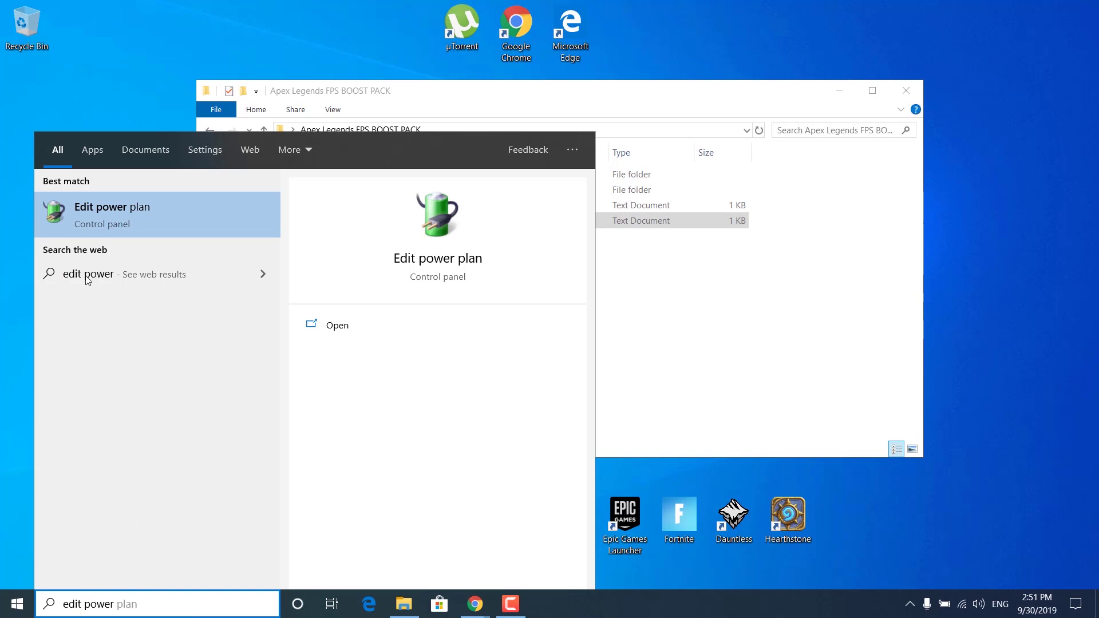
{"action": "left_click", "coordinate": [98, 228]}
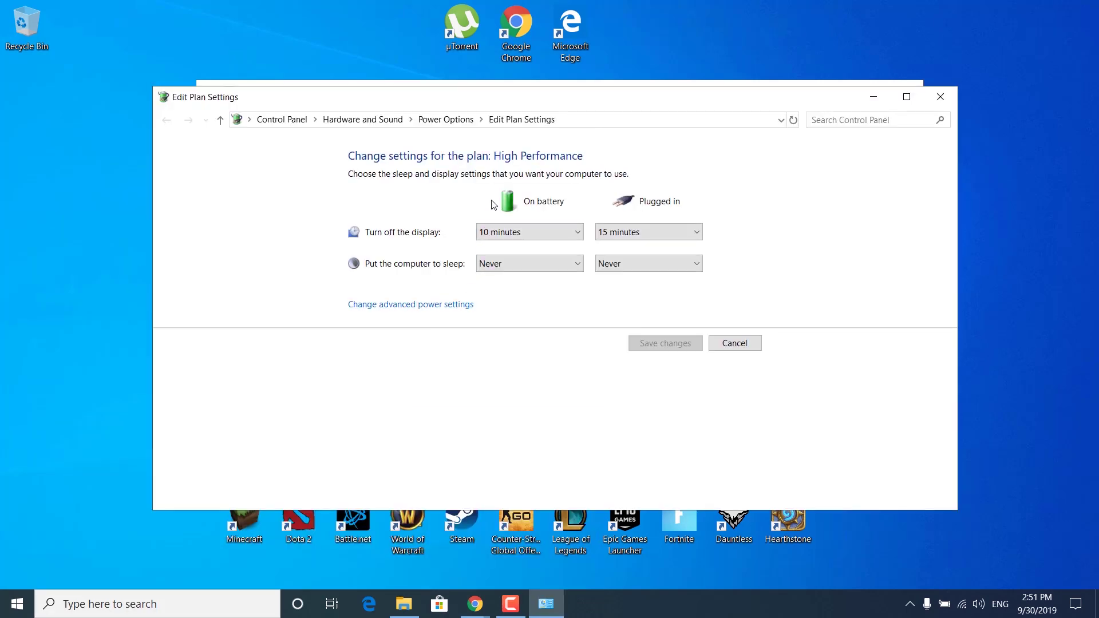
{"action": "left_click", "coordinate": [447, 120]}
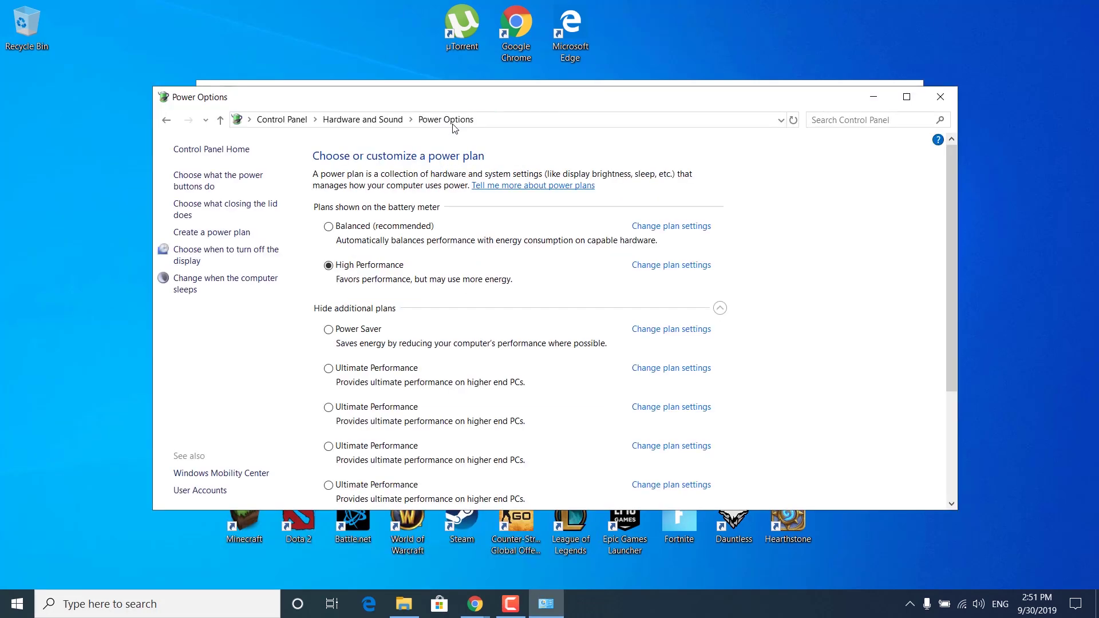
{"action": "left_click", "coordinate": [330, 371]}
Merge ApexHighPriority.reg from Optimizations\Apex Priority into the registry and confirm.
{"action": "left_click", "coordinate": [941, 99]}
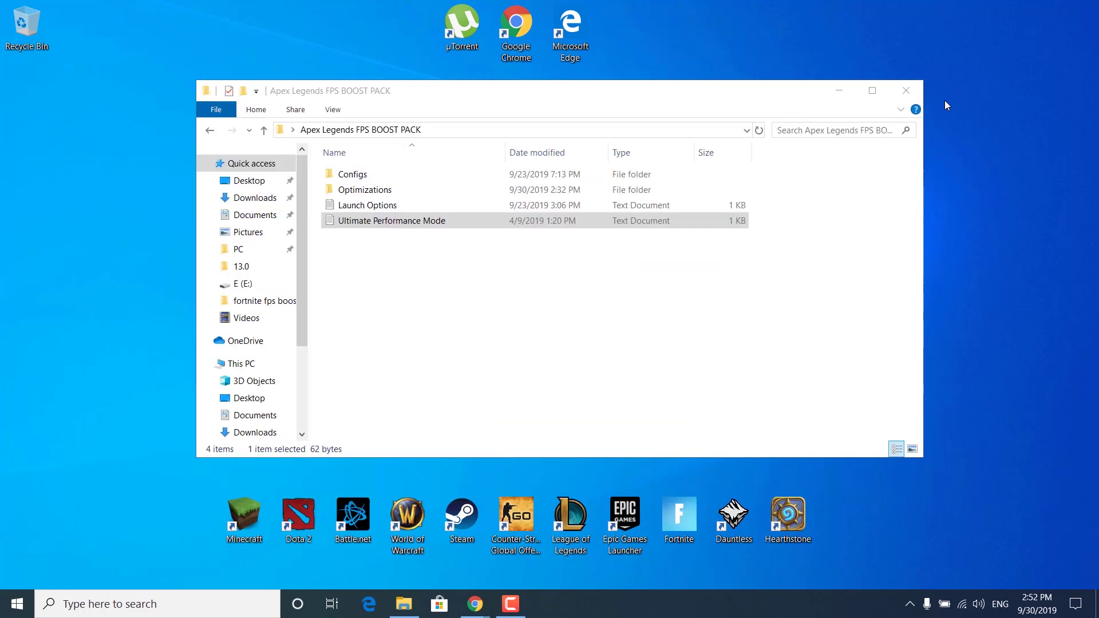
{"action": "left_click", "coordinate": [524, 333]}
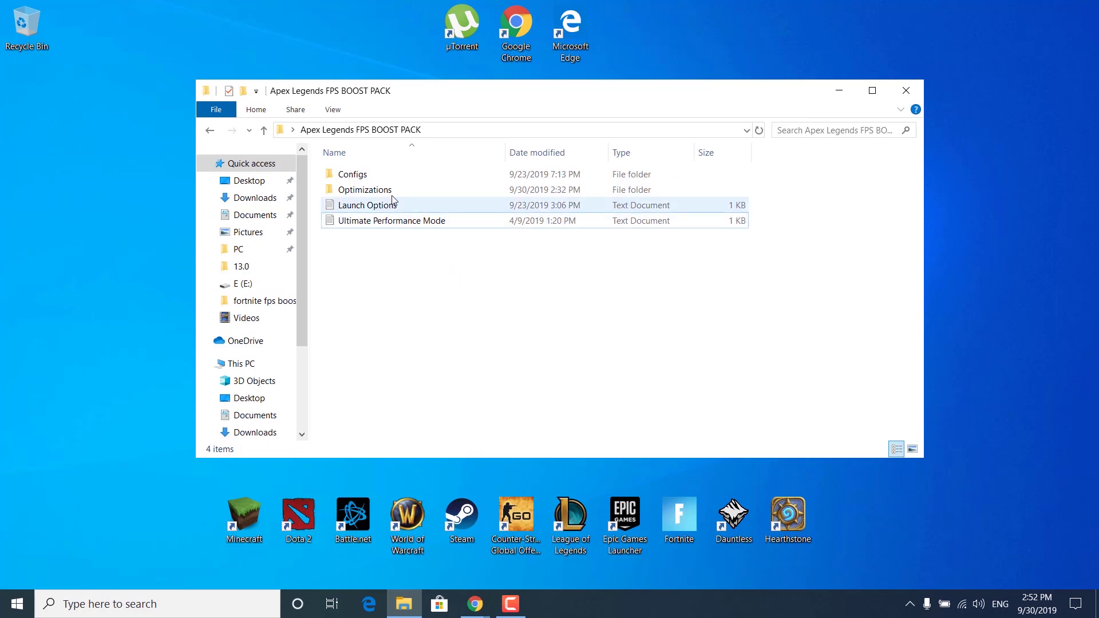
{"action": "double_click", "coordinate": [359, 191]}
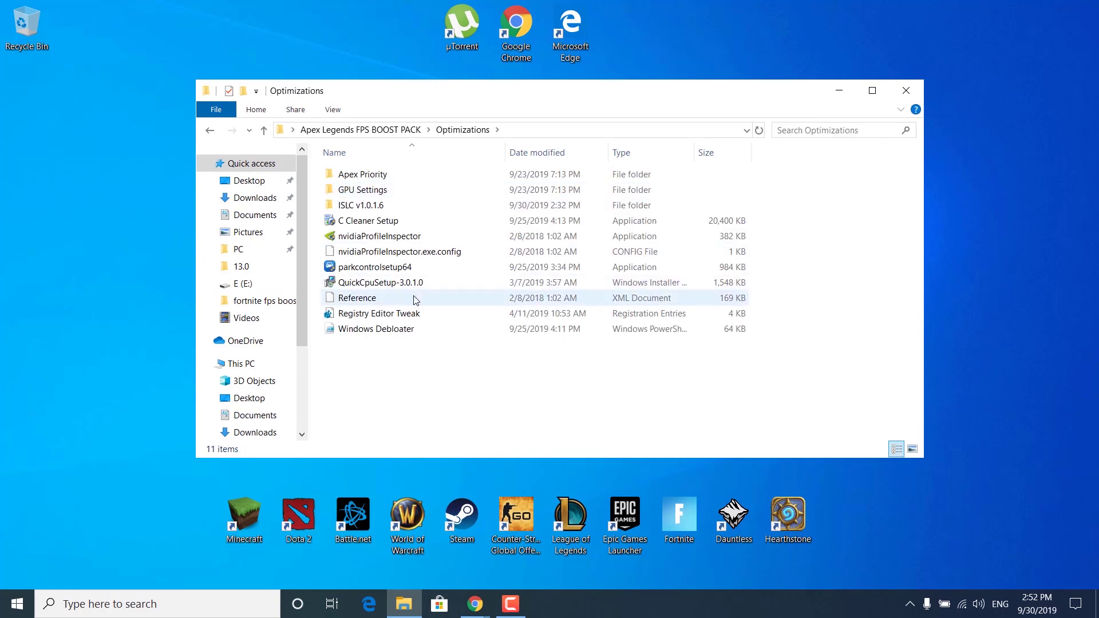
{"action": "double_click", "coordinate": [433, 173]}
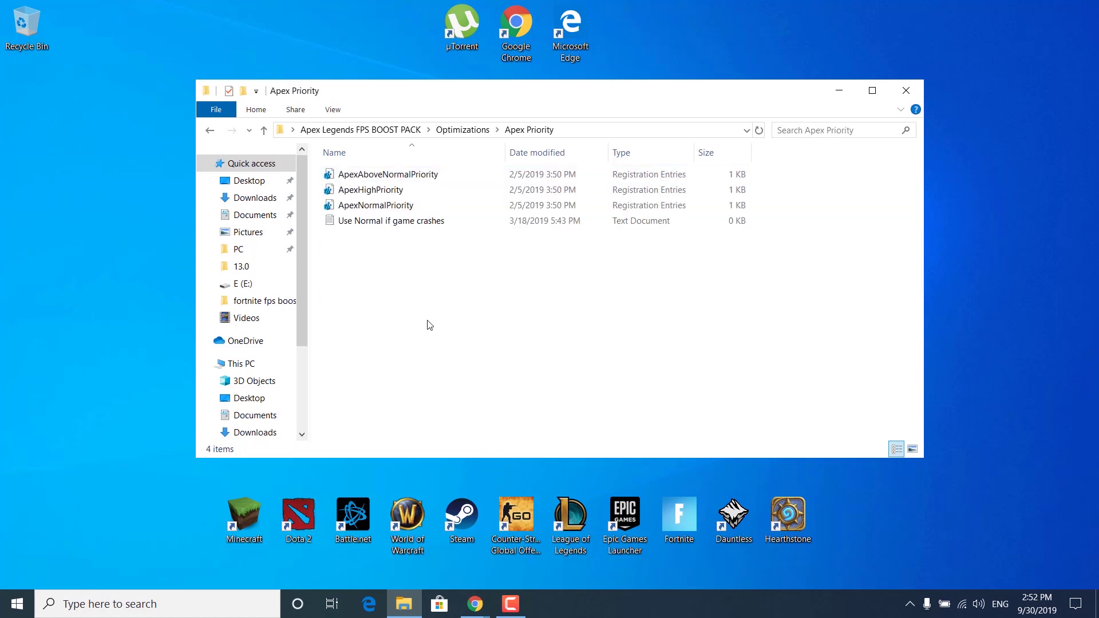
{"action": "left_click", "coordinate": [356, 193]}
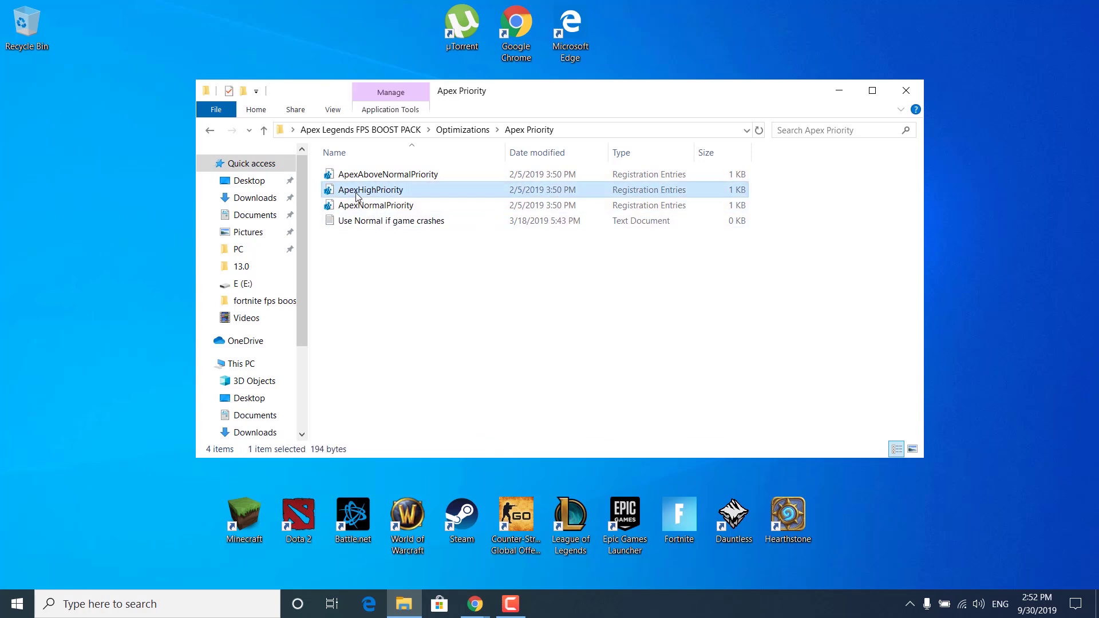
{"action": "double_click", "coordinate": [357, 195]}
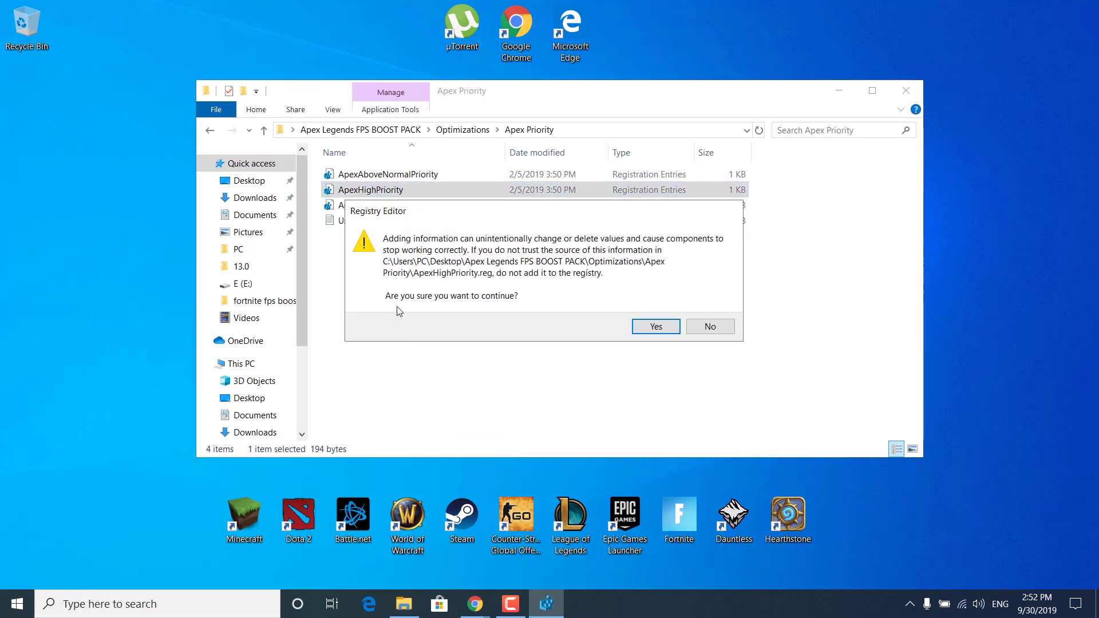
{"action": "left_click", "coordinate": [646, 331]}
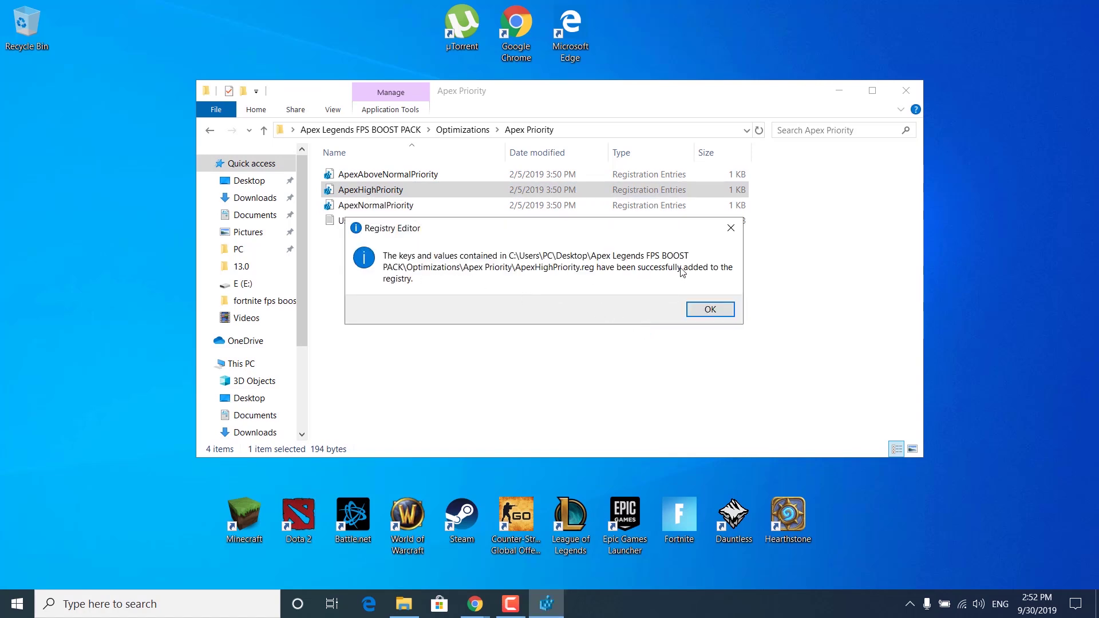
{"action": "left_click", "coordinate": [709, 309]}
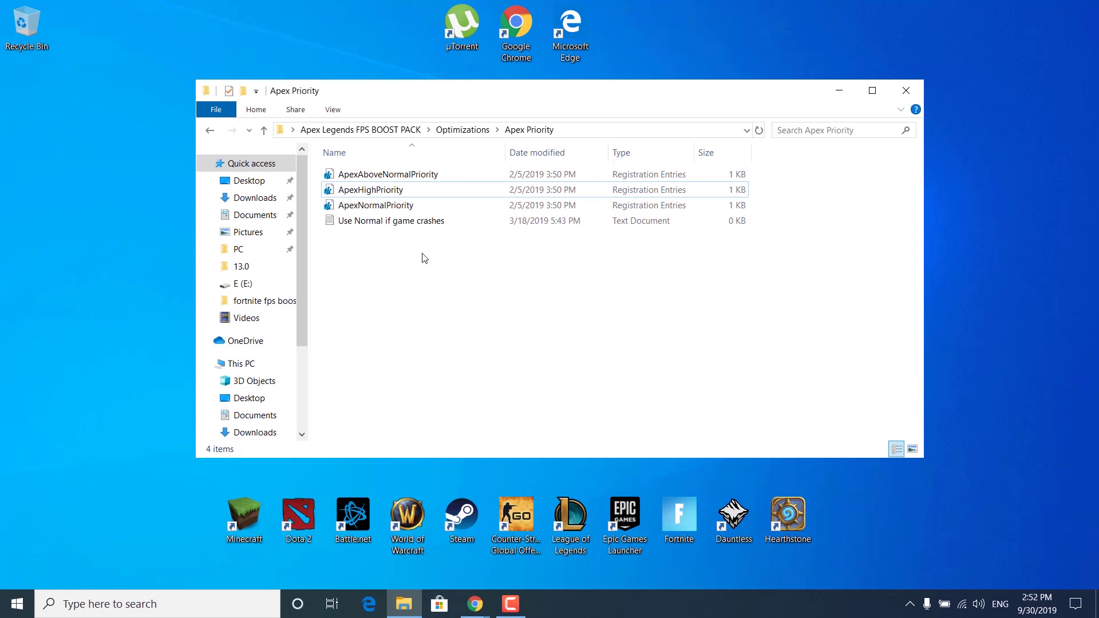
Open the GPU Settings folder and launch NVIDIA Control Panel on Manage 3D settings.
{"action": "left_click", "coordinate": [463, 130]}
{"action": "left_click", "coordinate": [443, 386]}
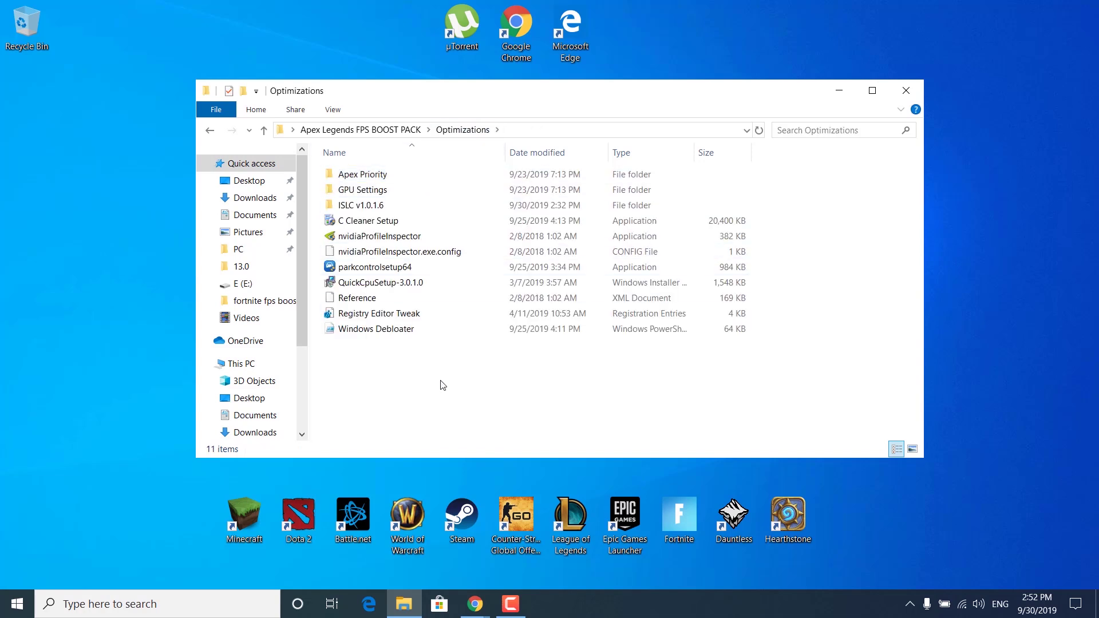
{"action": "double_click", "coordinate": [429, 190]}
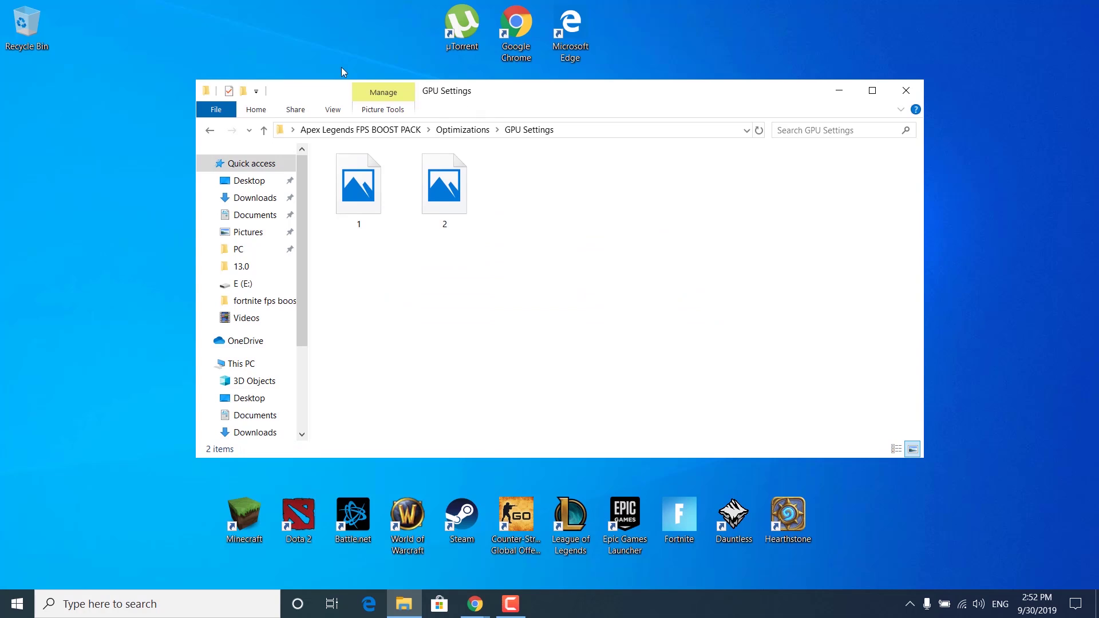
{"action": "right_click", "coordinate": [89, 194]}
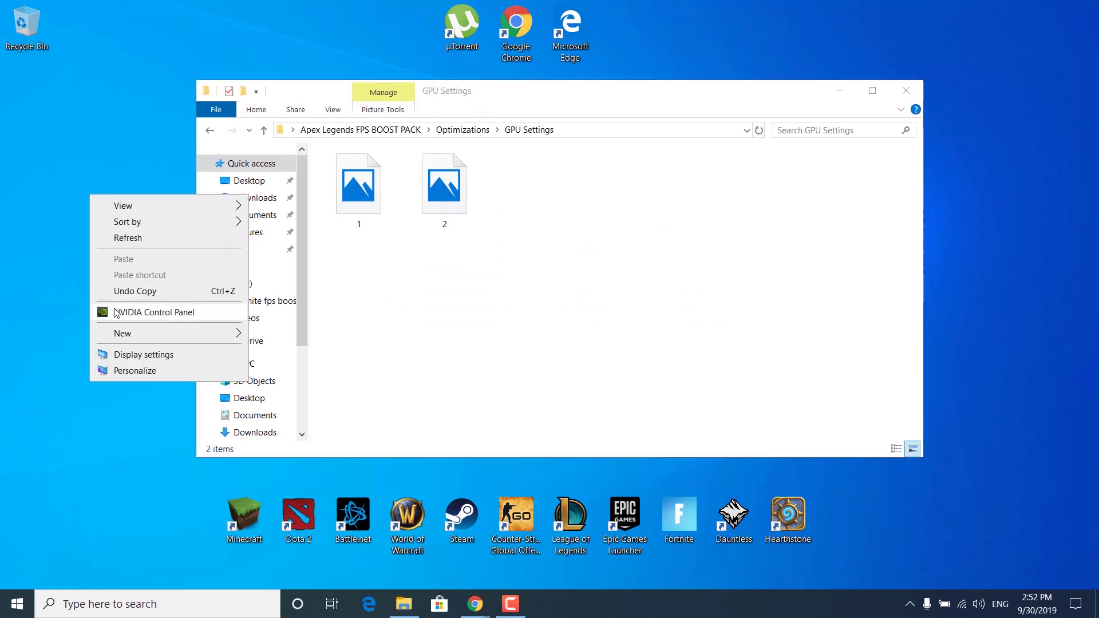
{"action": "left_click", "coordinate": [171, 312]}
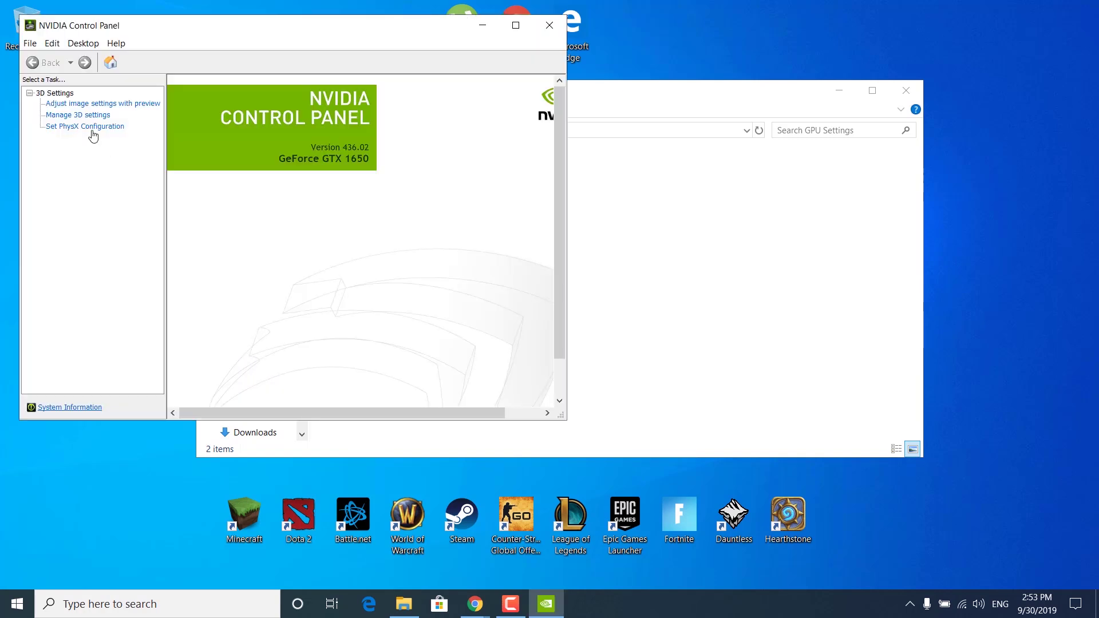
{"action": "left_click", "coordinate": [85, 117]}
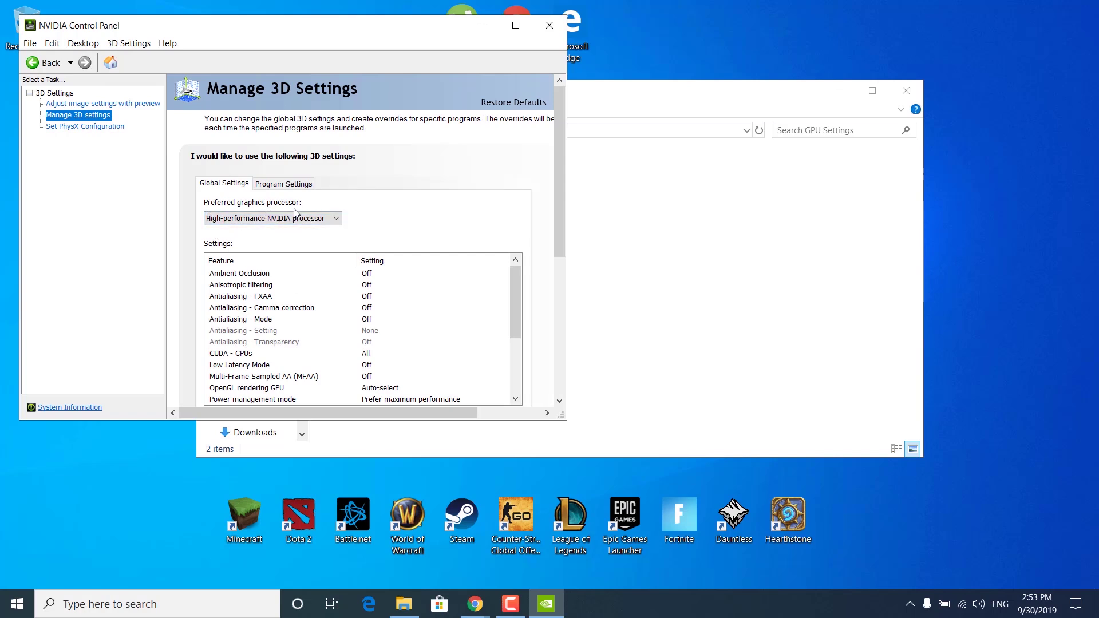
Compare the 3D settings against reference screenshot 1, then close it.
{"action": "left_click", "coordinate": [703, 325]}
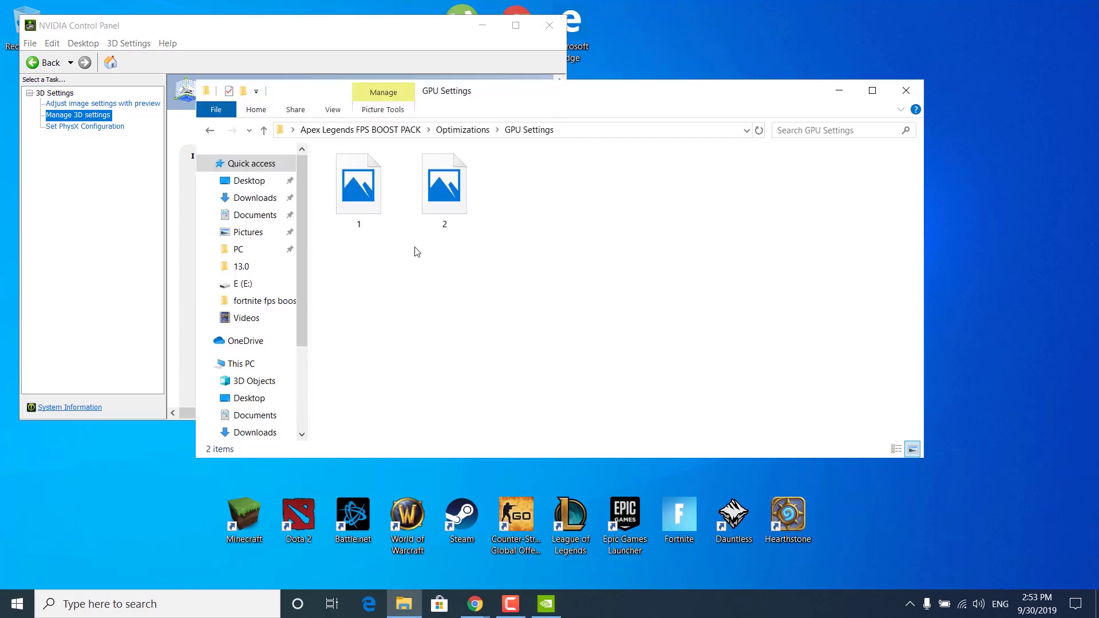
{"action": "double_click", "coordinate": [355, 209]}
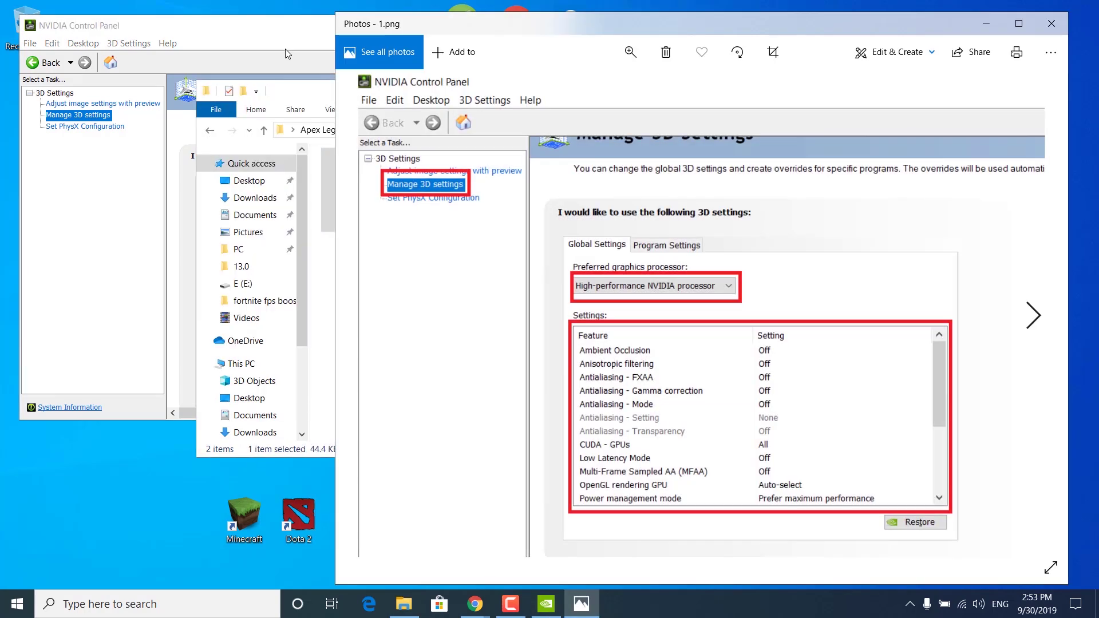
{"action": "left_click", "coordinate": [285, 50]}
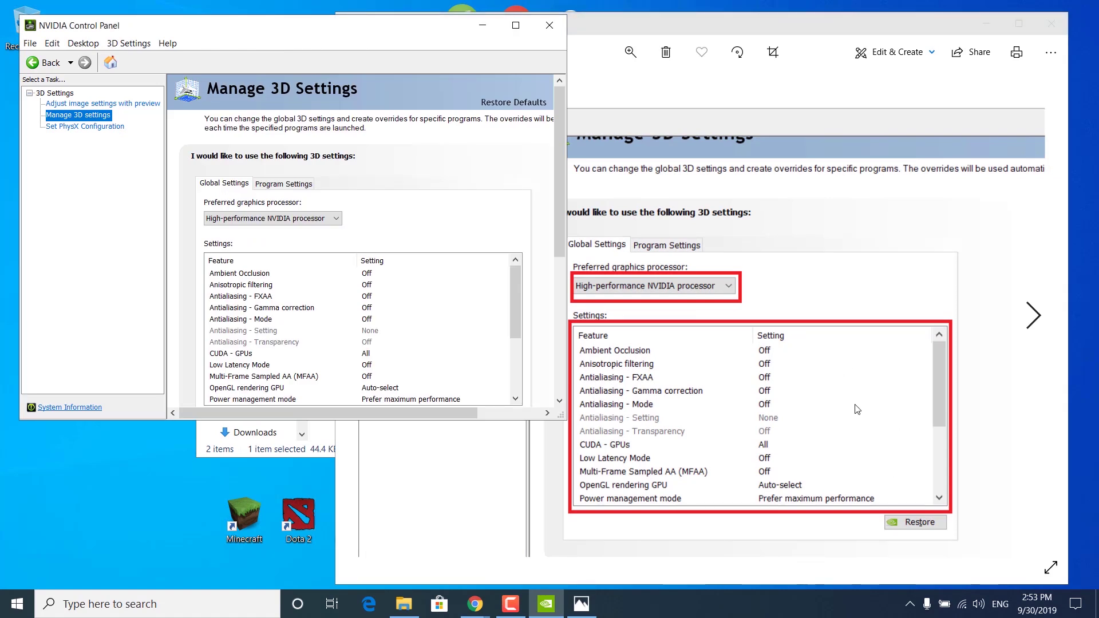
{"action": "scroll", "coordinate": [335, 281], "scroll_direction": "down", "scroll_amount": 3}
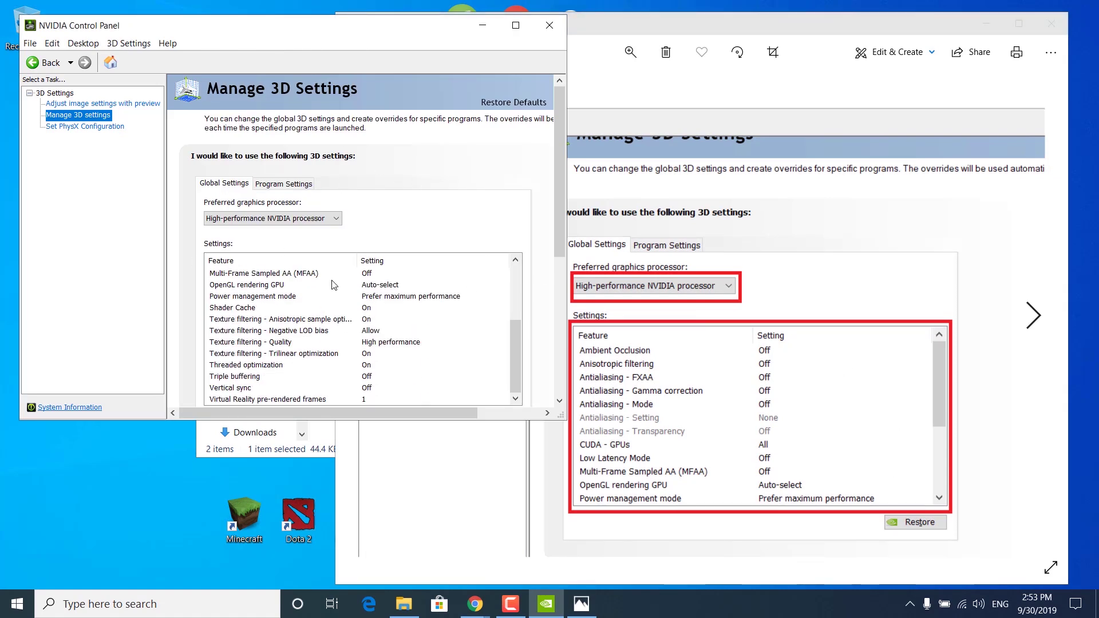
{"action": "scroll", "coordinate": [335, 284], "scroll_direction": "up", "scroll_amount": 3}
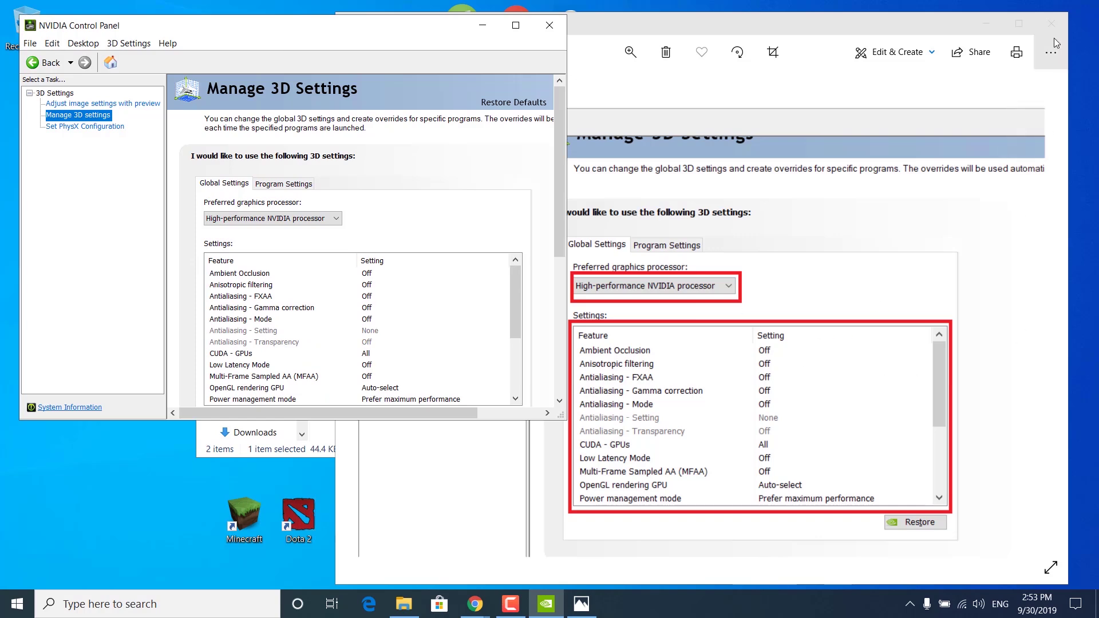
{"action": "left_click", "coordinate": [1052, 22]}
Check reference screenshot 2, then close it and NVIDIA Control Panel.
{"action": "left_click", "coordinate": [722, 266]}
{"action": "left_click", "coordinate": [466, 209]}
{"action": "double_click", "coordinate": [465, 207]}
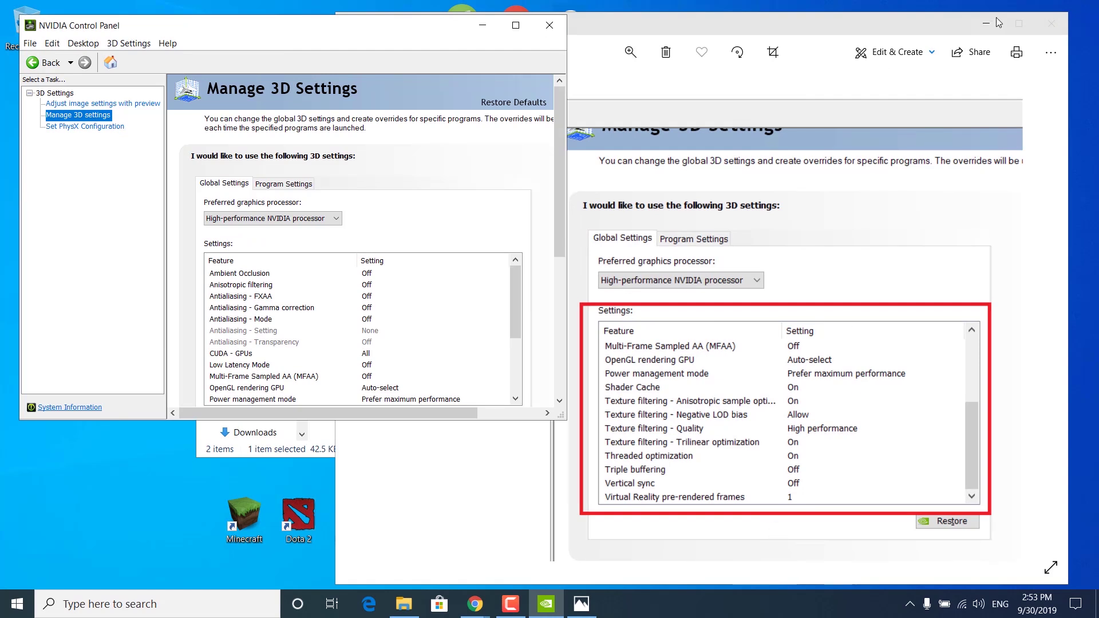
{"action": "left_click", "coordinate": [1049, 17]}
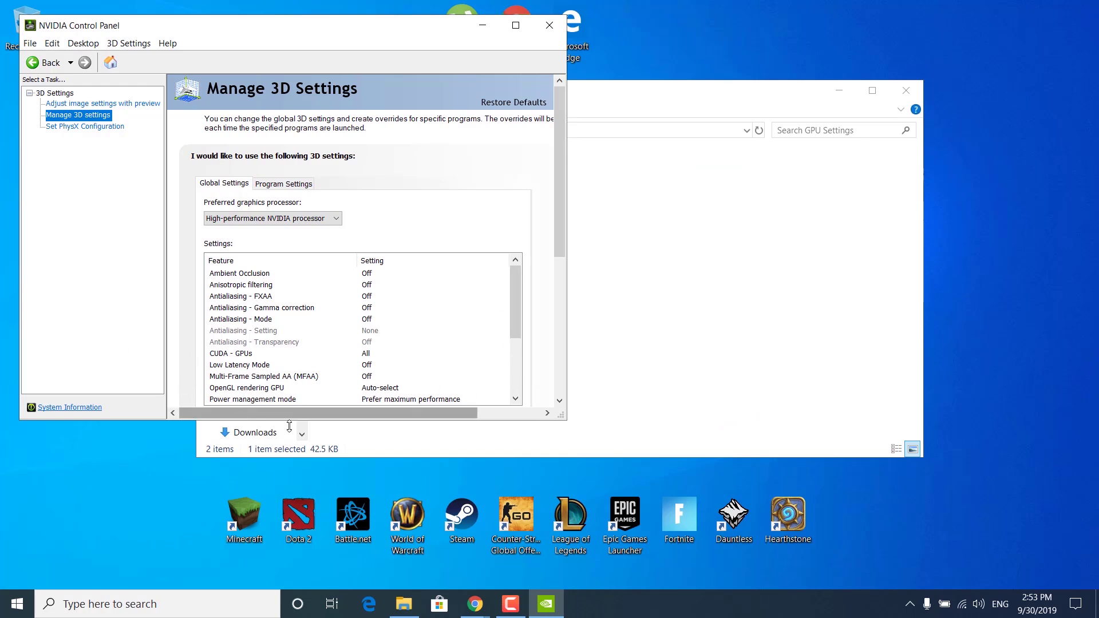
{"action": "left_click", "coordinate": [550, 25]}
Open the ISLC v1.0.1.6 folder and bring up the running ISLC window from the tray.
{"action": "left_click", "coordinate": [523, 217]}
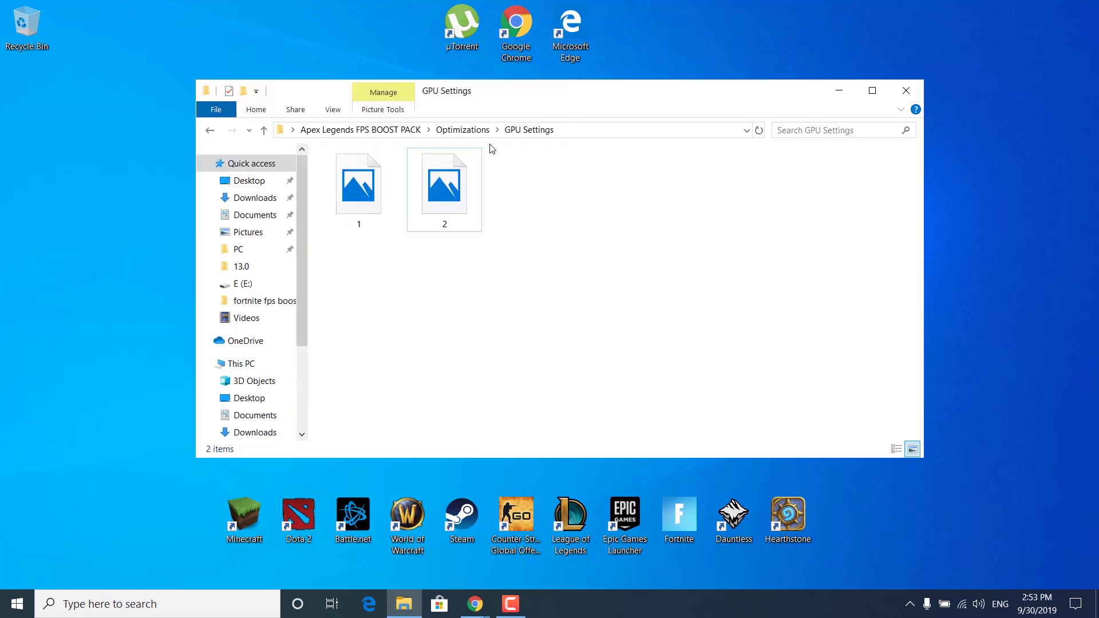
{"action": "left_click", "coordinate": [462, 130]}
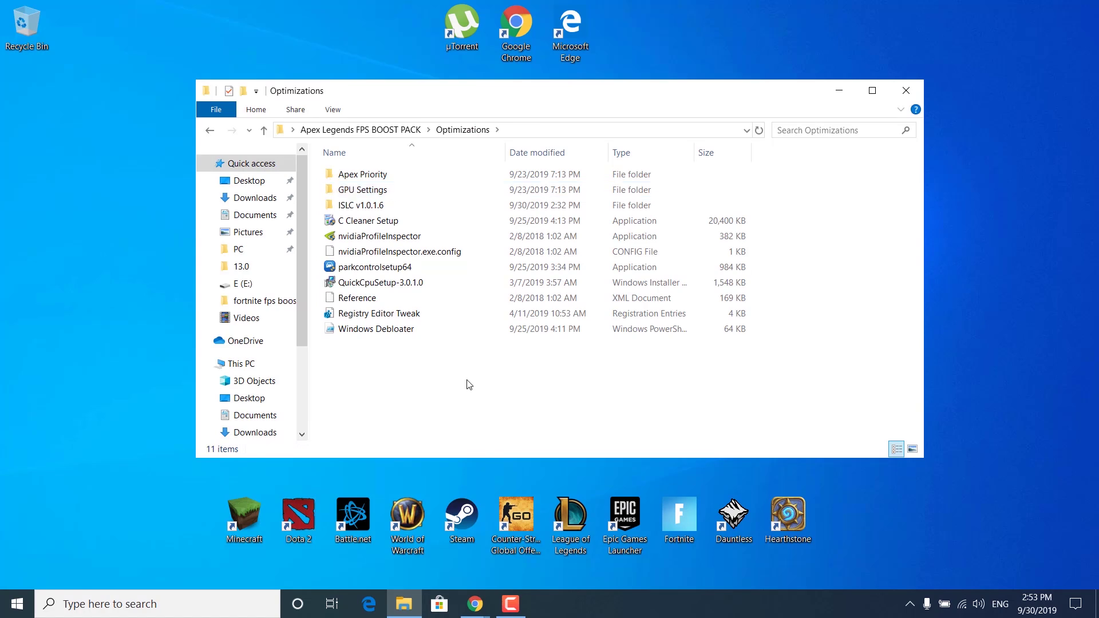
{"action": "double_click", "coordinate": [348, 206]}
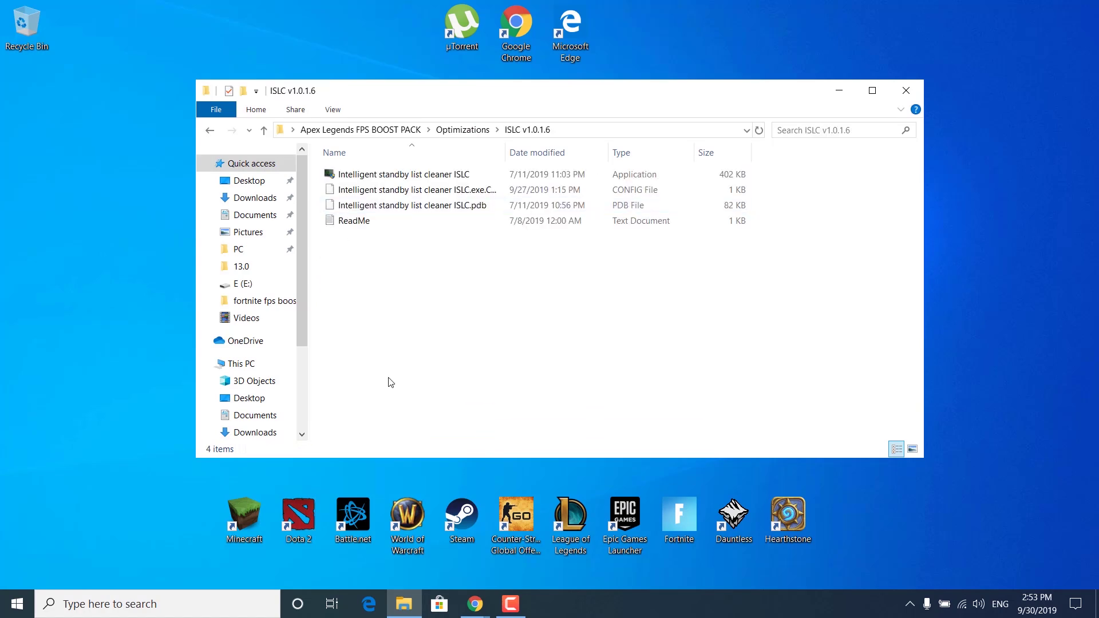
{"action": "left_click", "coordinate": [394, 179]}
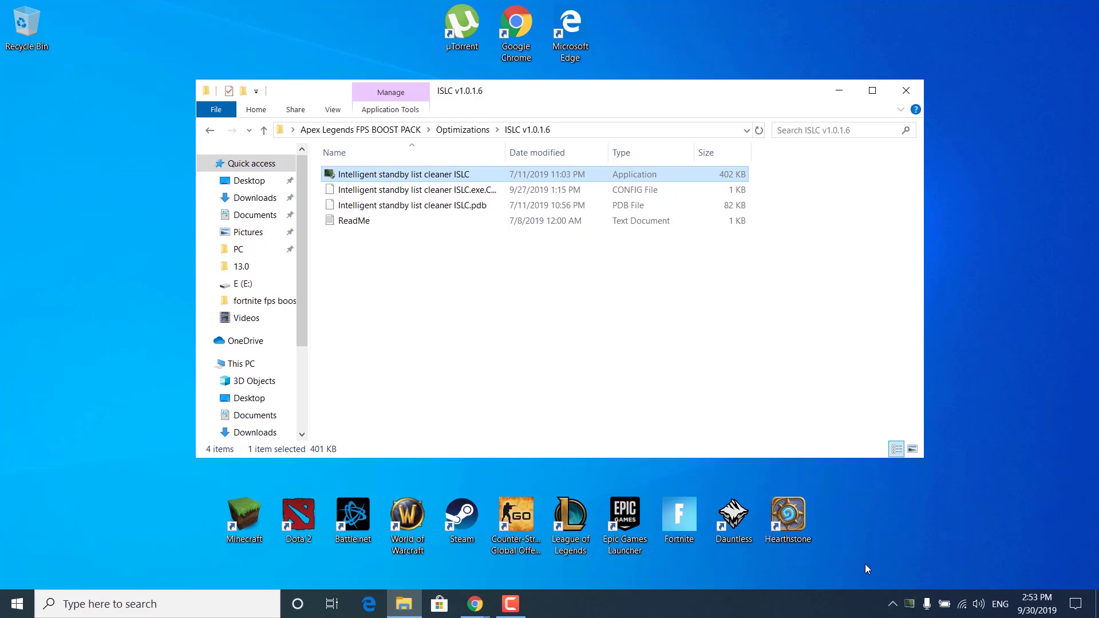
{"action": "left_click", "coordinate": [893, 604]}
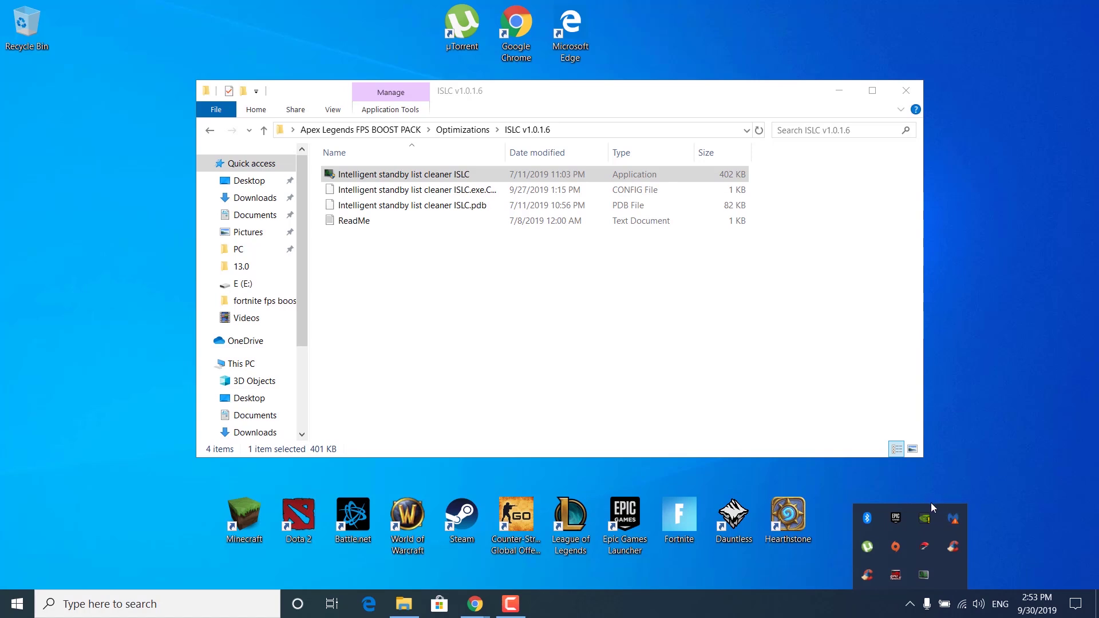
{"action": "double_click", "coordinate": [919, 582]}
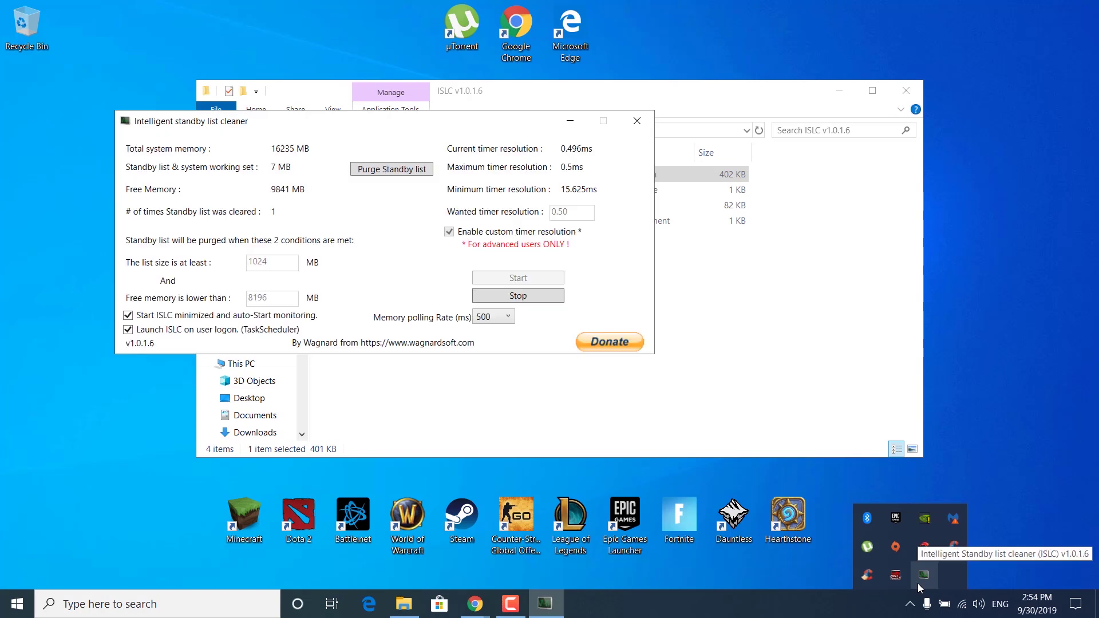
{"action": "left_click_drag", "start_coordinate": [483, 127], "coordinate": [669, 175]}
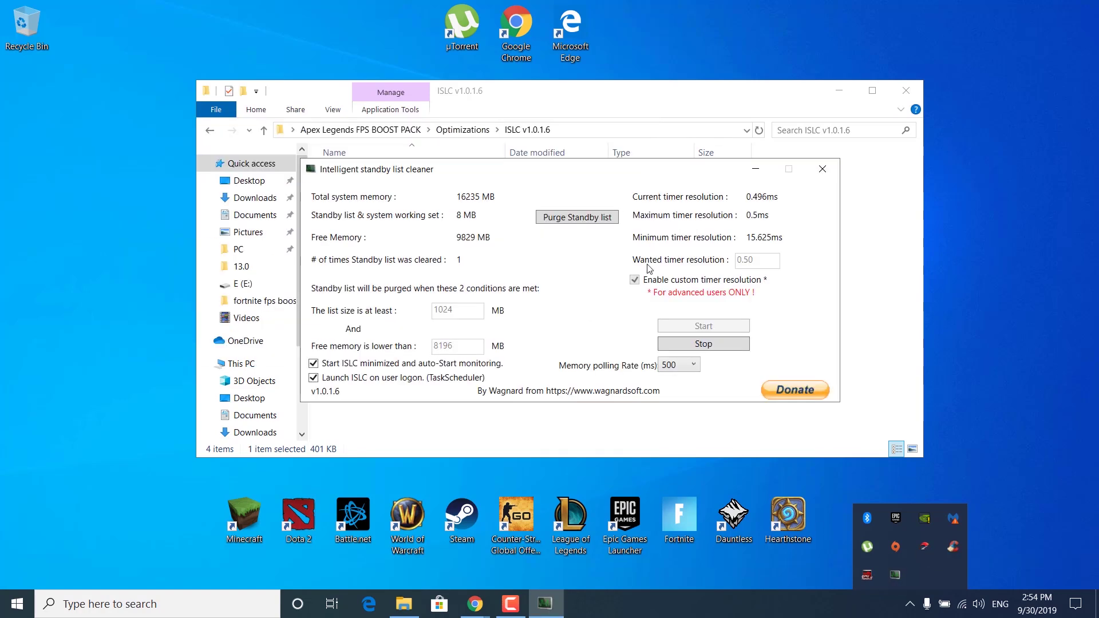
Set a custom 0.50 timer resolution with 1024 MB list size, purge standby, restart monitoring, close.
{"action": "left_click", "coordinate": [704, 344]}
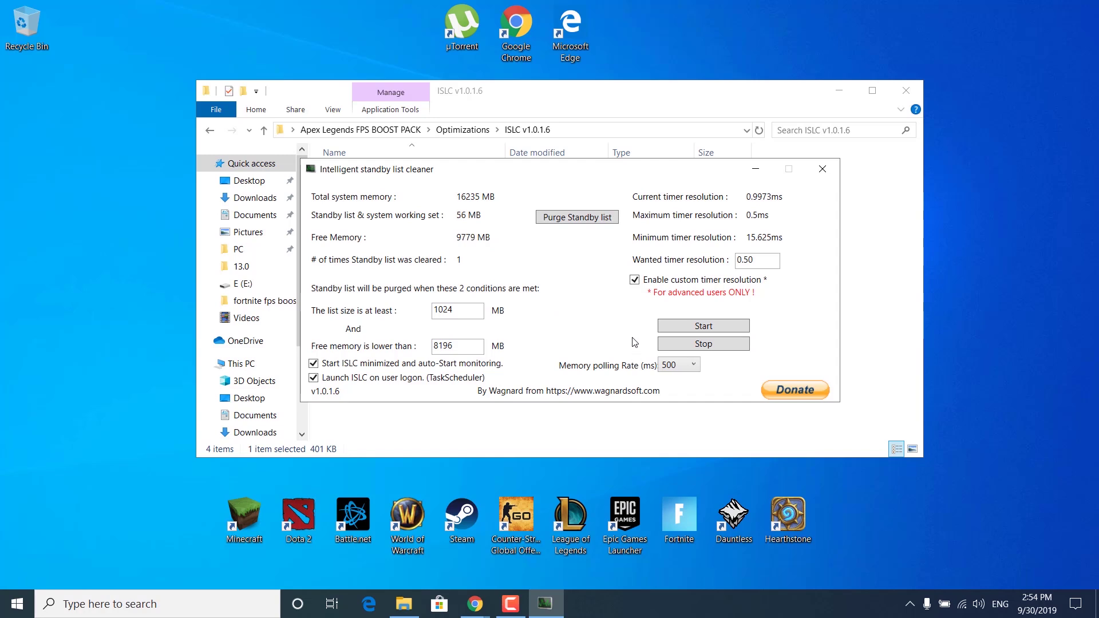
{"action": "left_click", "coordinate": [635, 280]}
{"action": "double_click", "coordinate": [760, 263]}
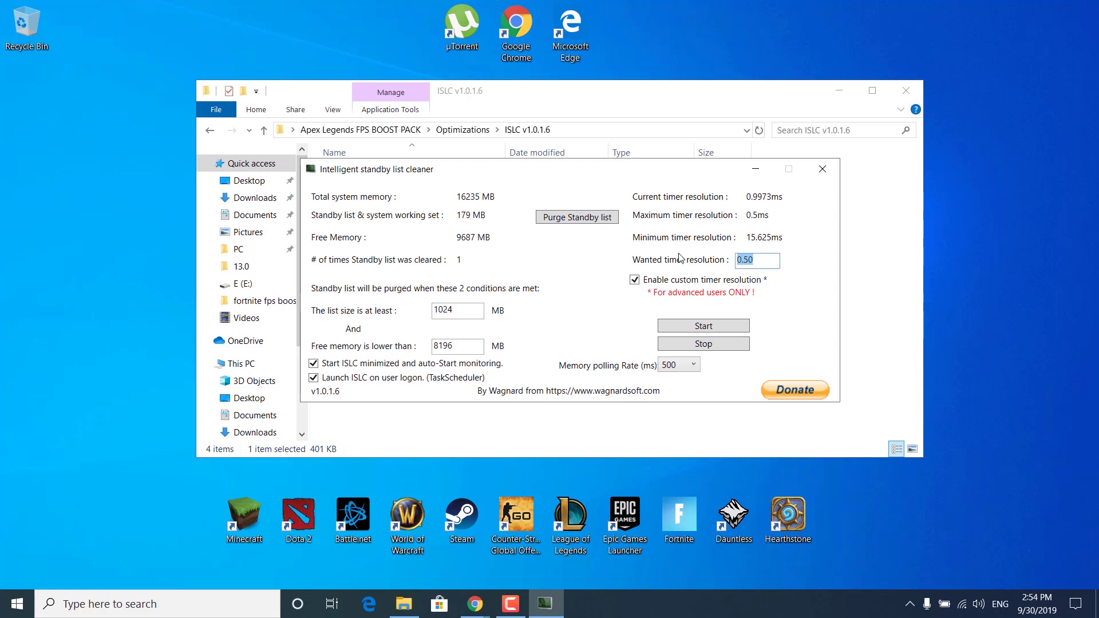
{"action": "left_click", "coordinate": [762, 255]}
{"action": "left_click_drag", "start_coordinate": [458, 308], "coordinate": [353, 316]}
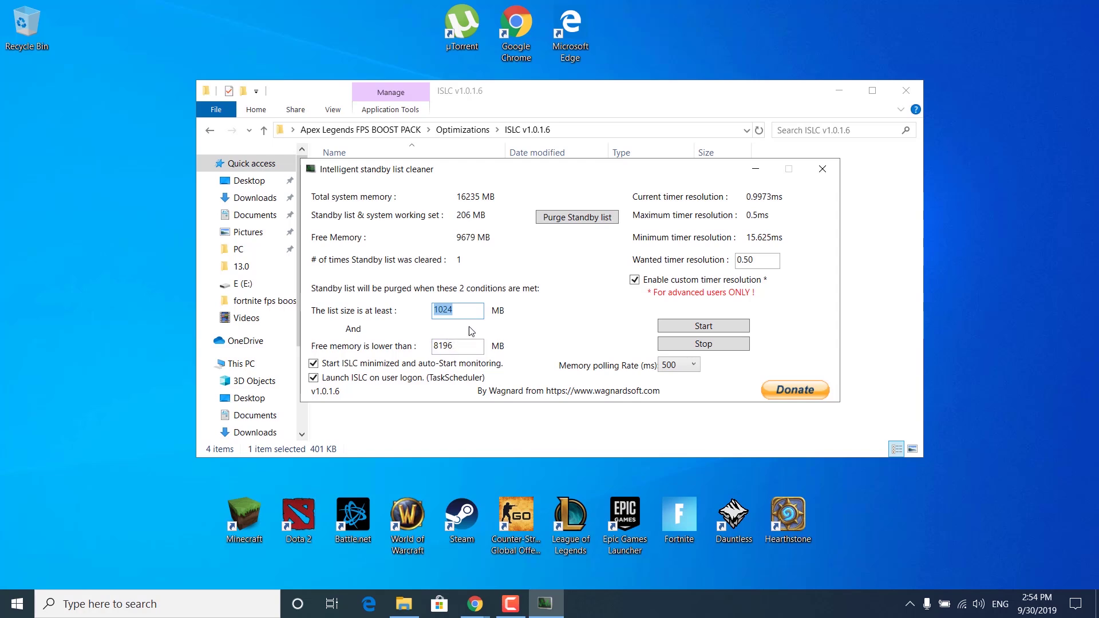
{"action": "left_click", "coordinate": [576, 220]}
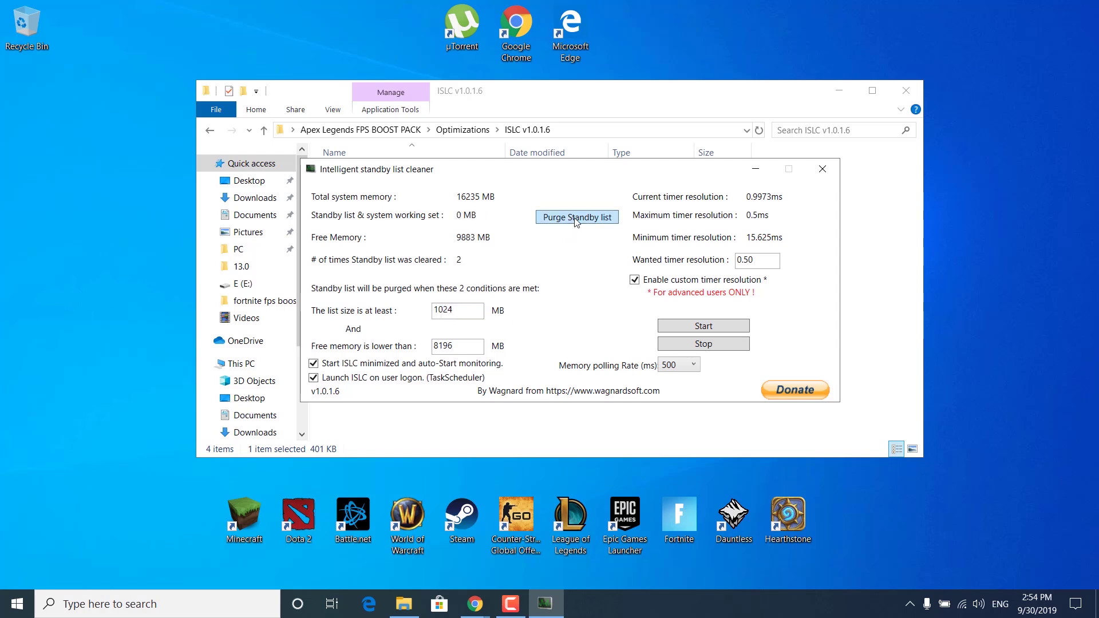
{"action": "left_click", "coordinate": [701, 330]}
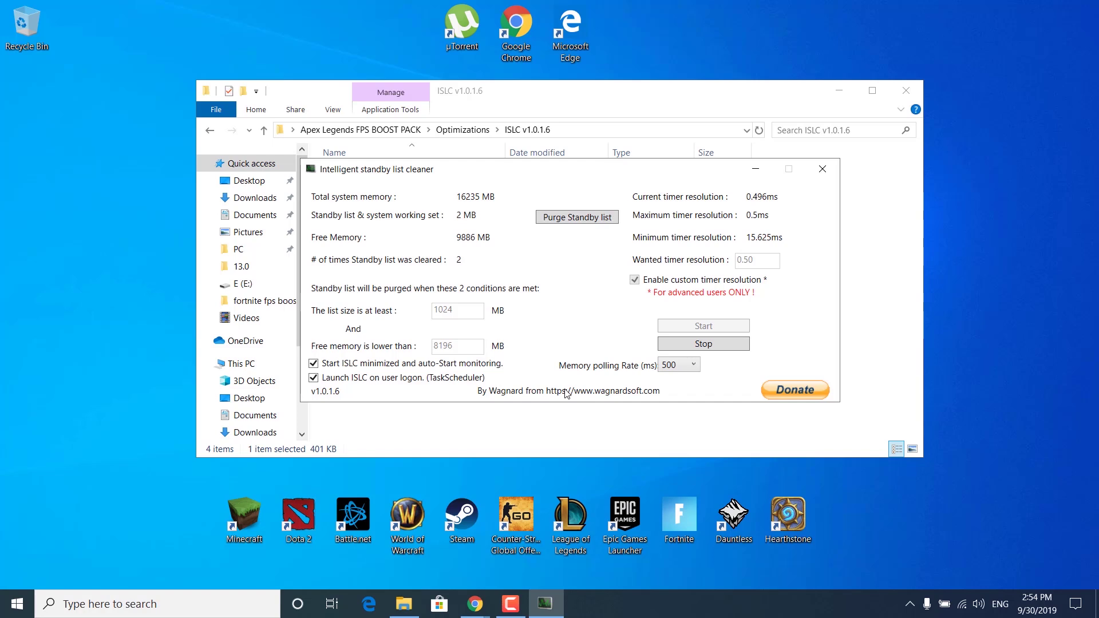
{"action": "left_click", "coordinate": [820, 170]}
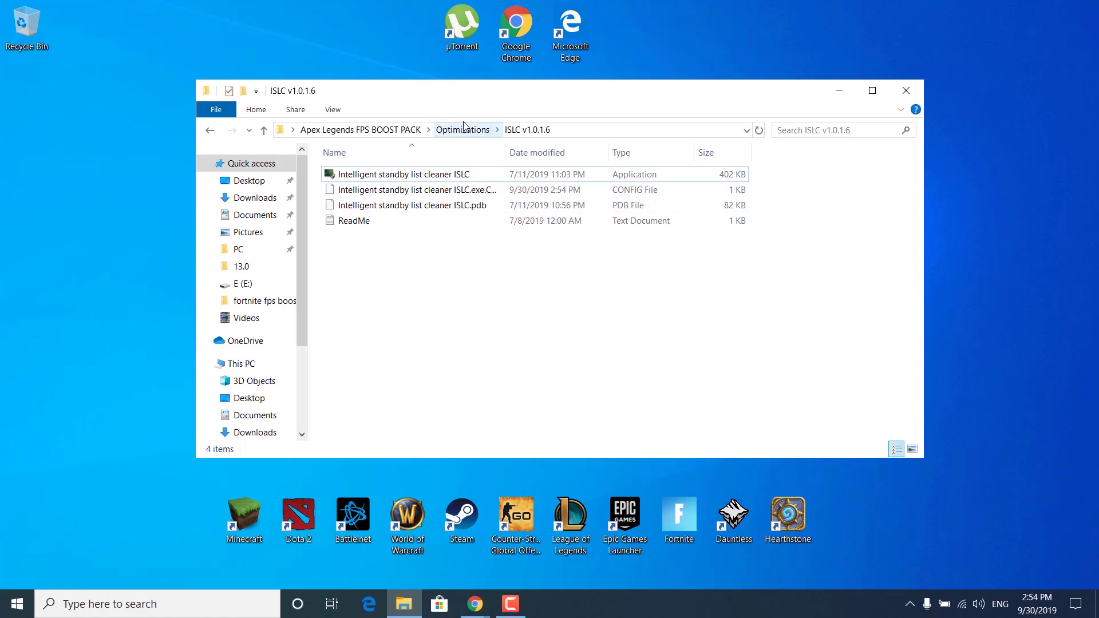
Run C Cleaner Setup, decline the CCleaner Browser, install, and launch CCleaner.
{"action": "left_click", "coordinate": [462, 130]}
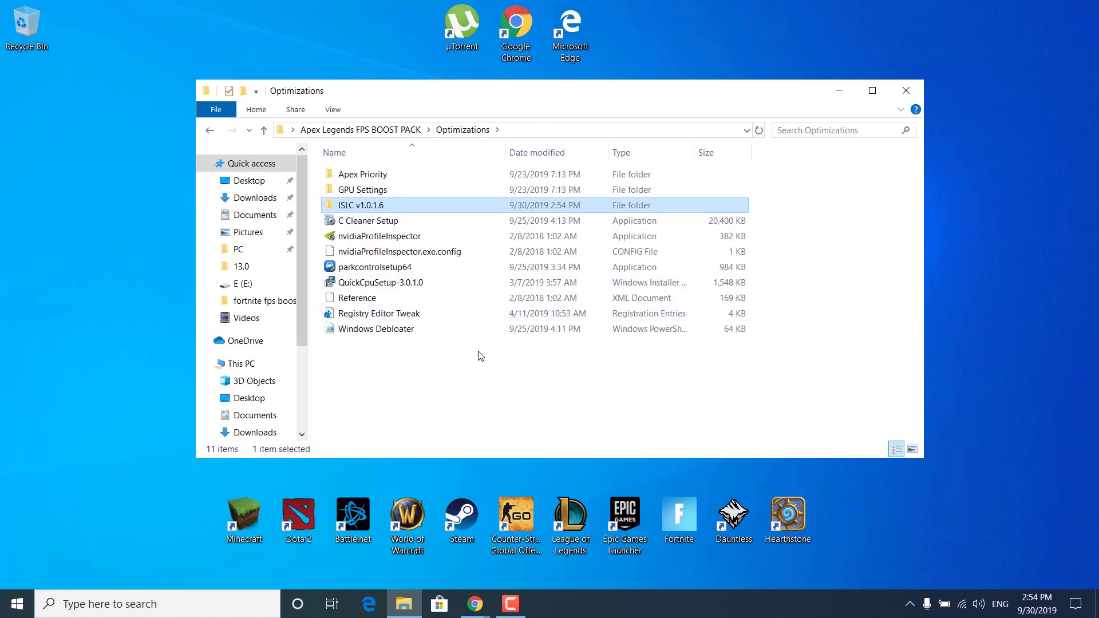
{"action": "left_click", "coordinate": [433, 224]}
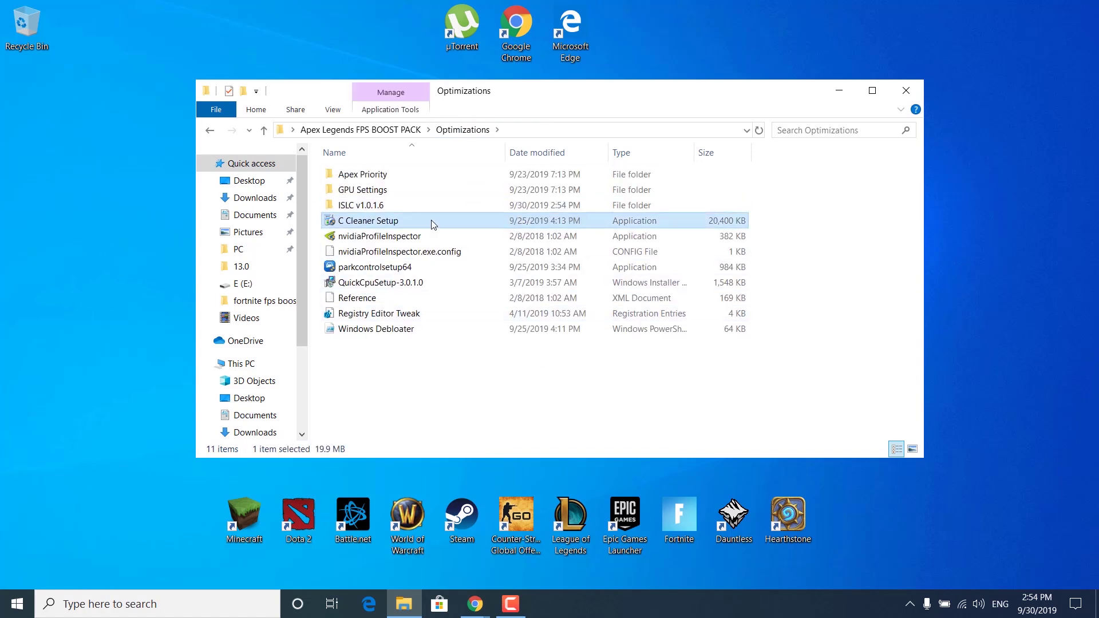
{"action": "double_click", "coordinate": [431, 221]}
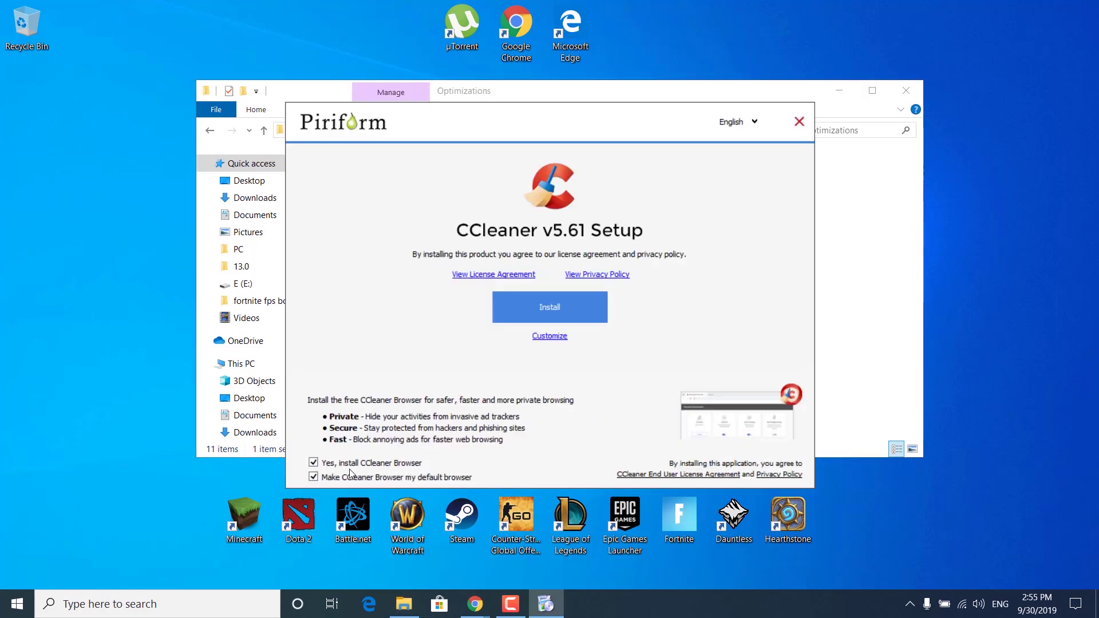
{"action": "left_click", "coordinate": [314, 463]}
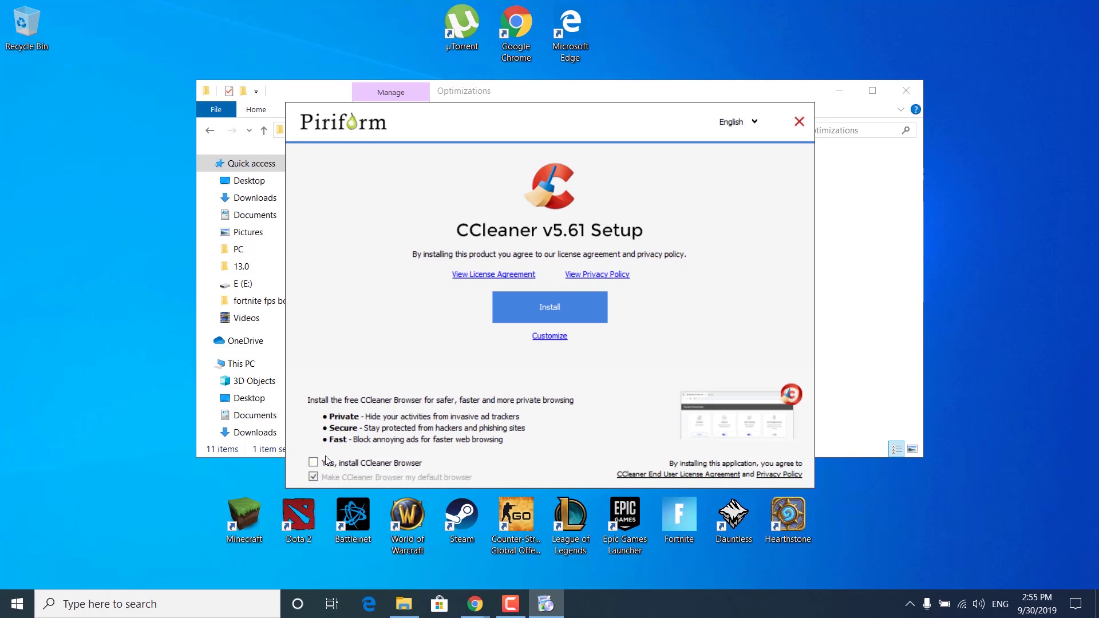
{"action": "left_click", "coordinate": [531, 311]}
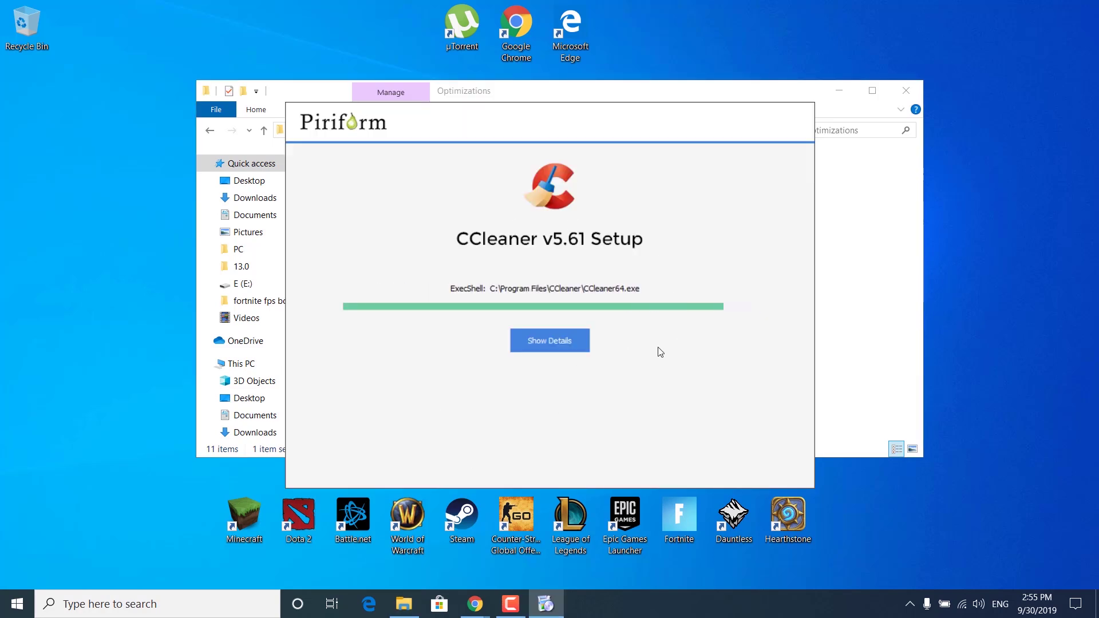
{"action": "left_click", "coordinate": [523, 308]}
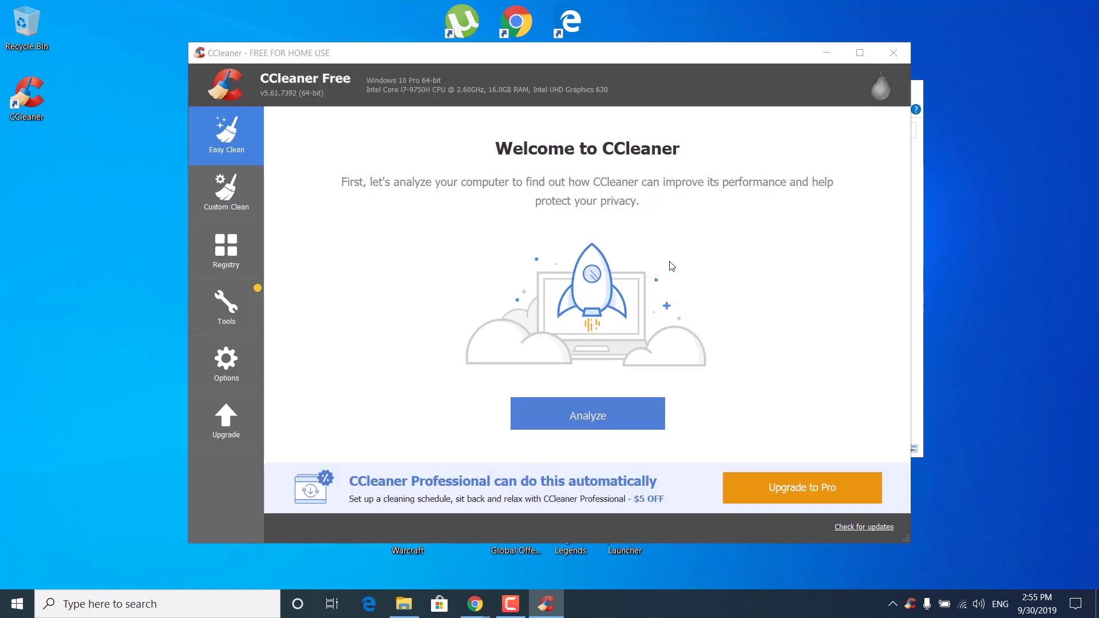
Scan the registry and fix all 11 issues without a backup, then close CCleaner.
{"action": "left_click", "coordinate": [223, 249]}
{"action": "left_click", "coordinate": [469, 495]}
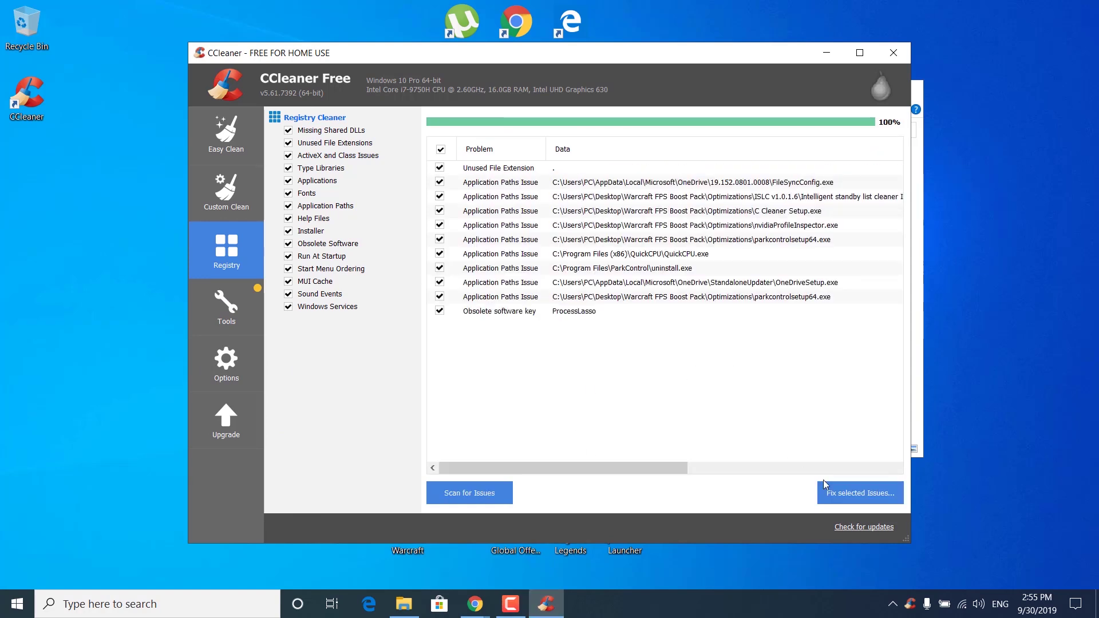
{"action": "left_click", "coordinate": [871, 496]}
{"action": "left_click", "coordinate": [598, 325]}
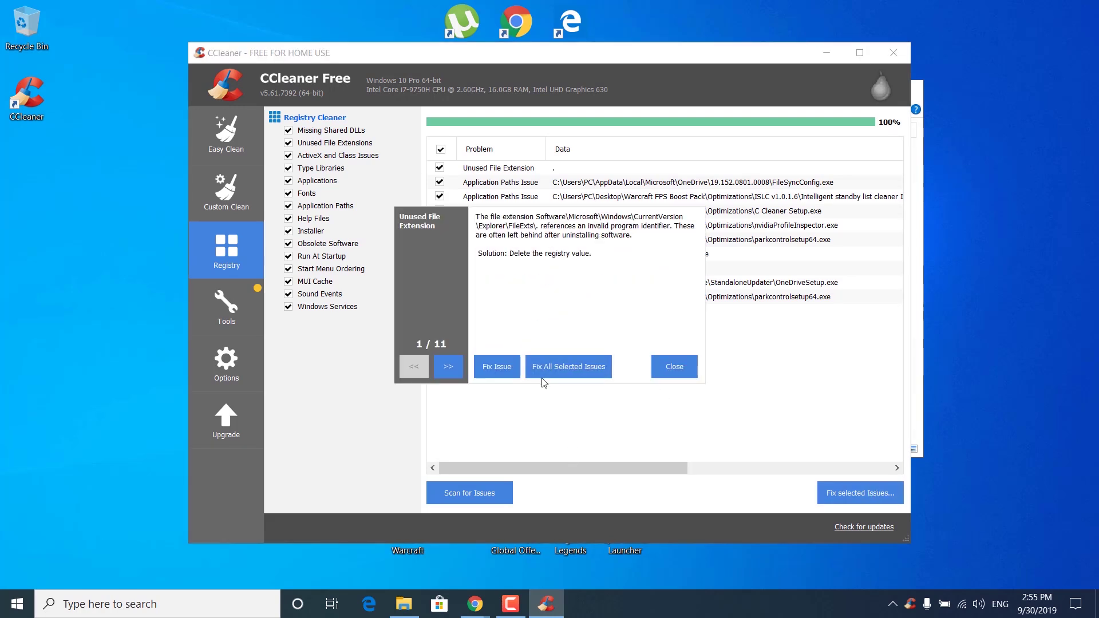
{"action": "left_click", "coordinate": [554, 360]}
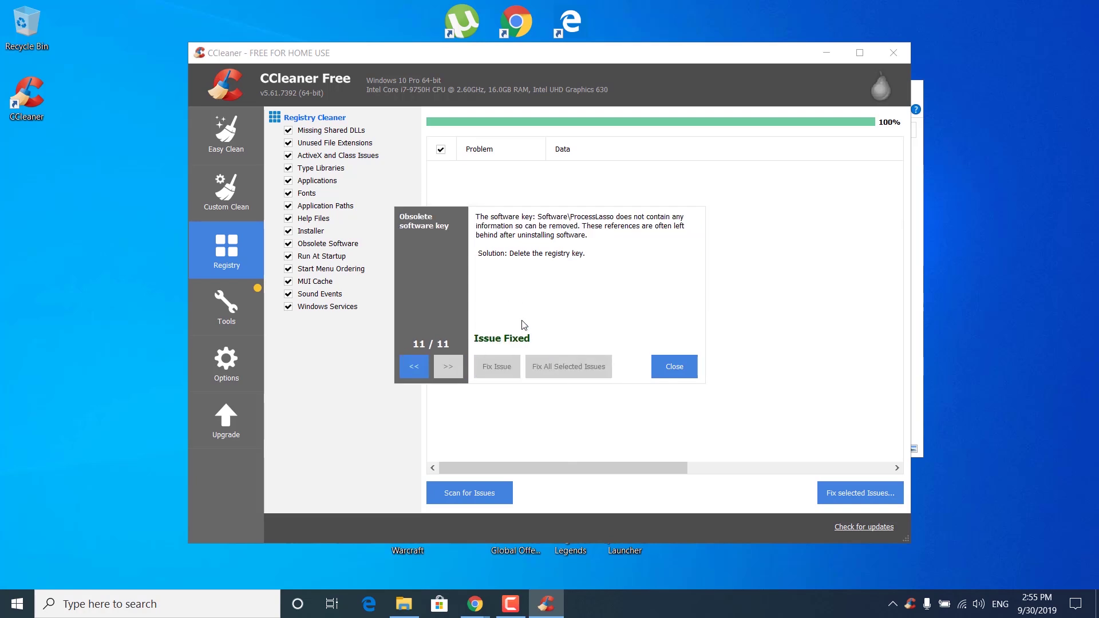
{"action": "left_click", "coordinate": [682, 371]}
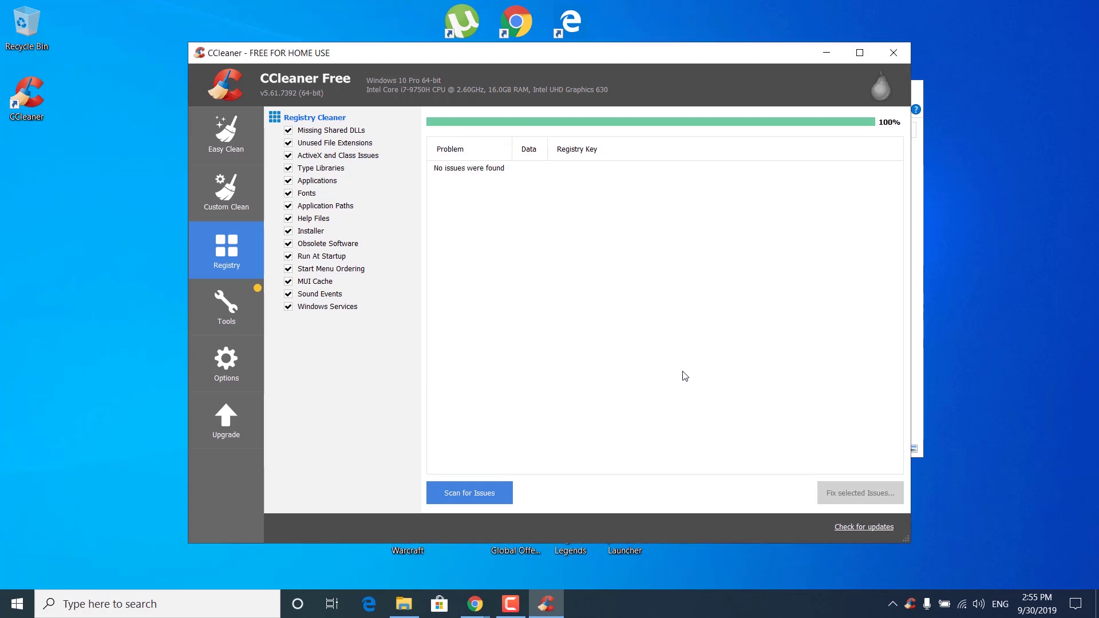
{"action": "left_click", "coordinate": [894, 60]}
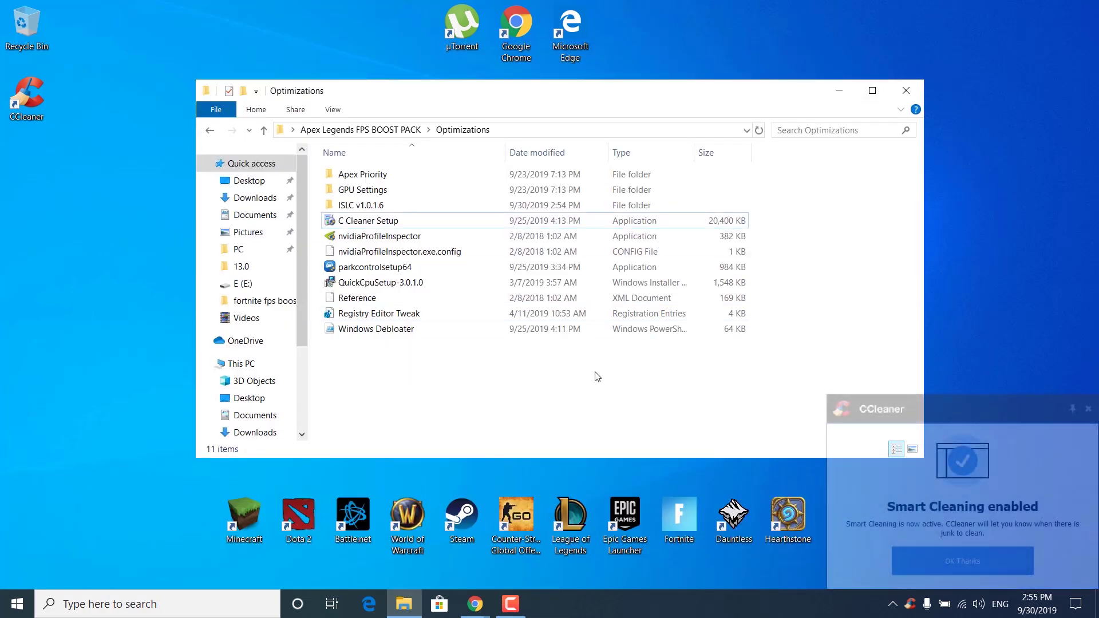
{"action": "left_click", "coordinate": [1087, 409]}
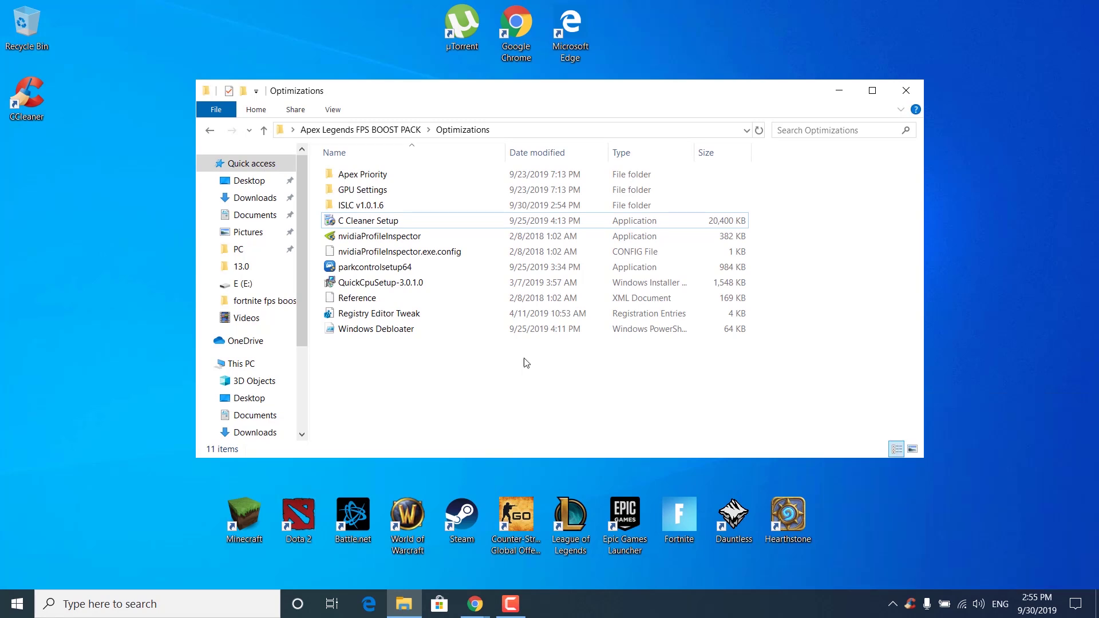
{"action": "left_click", "coordinate": [402, 237]}
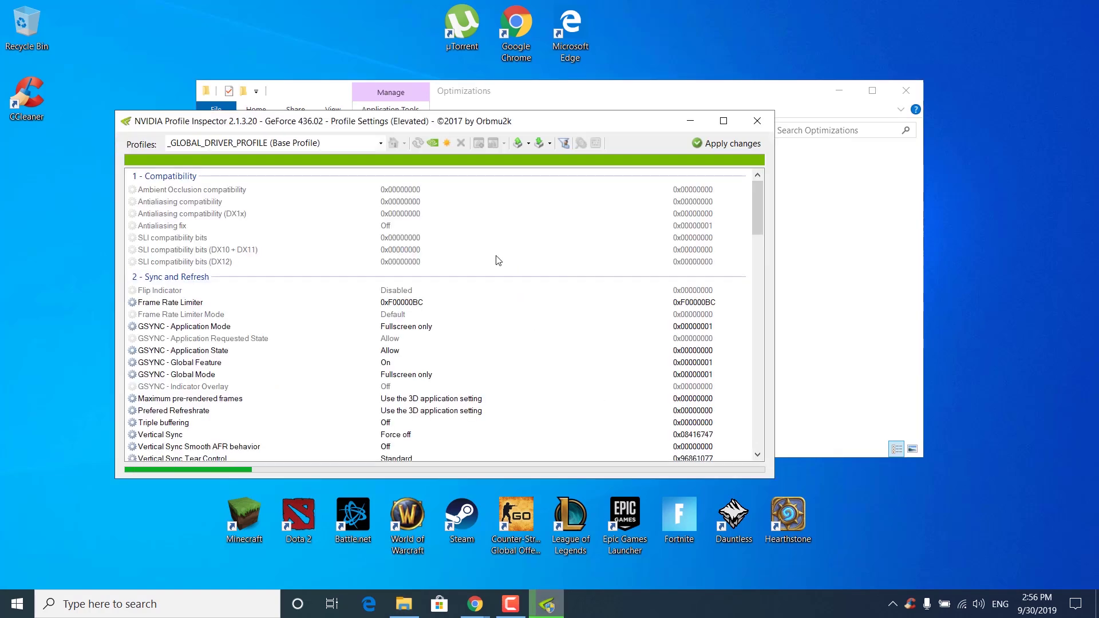
Set the Apex Legends profile's Frame Rate Limiter Mode to FLIP_BY_FLIPMETERING, apply, and close.
{"action": "key", "text": "super+Up"}
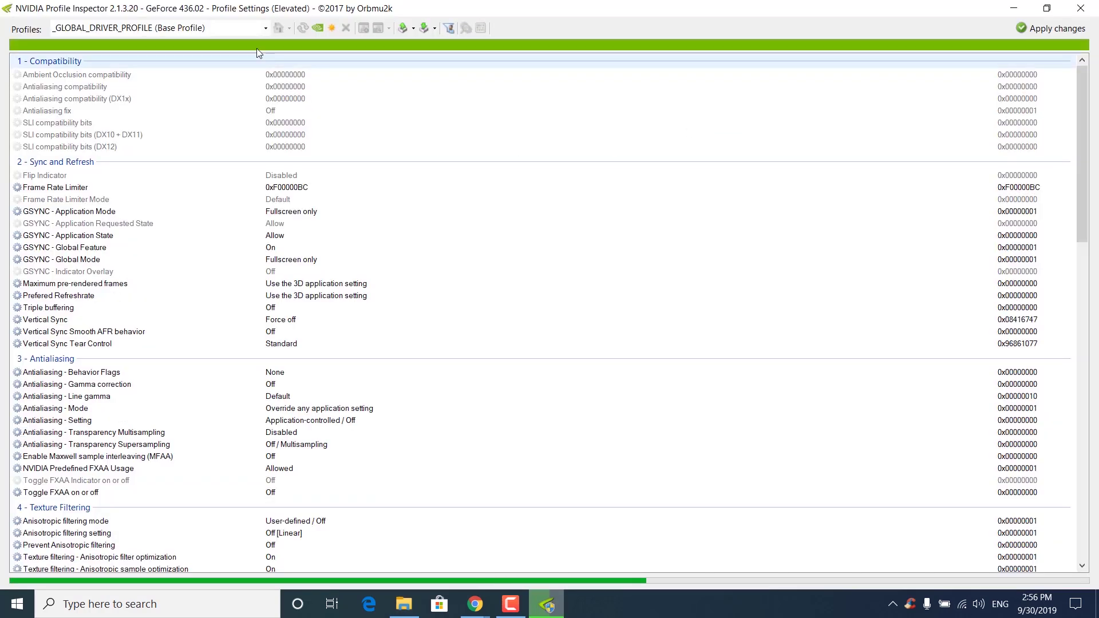
{"action": "left_click", "coordinate": [233, 30]}
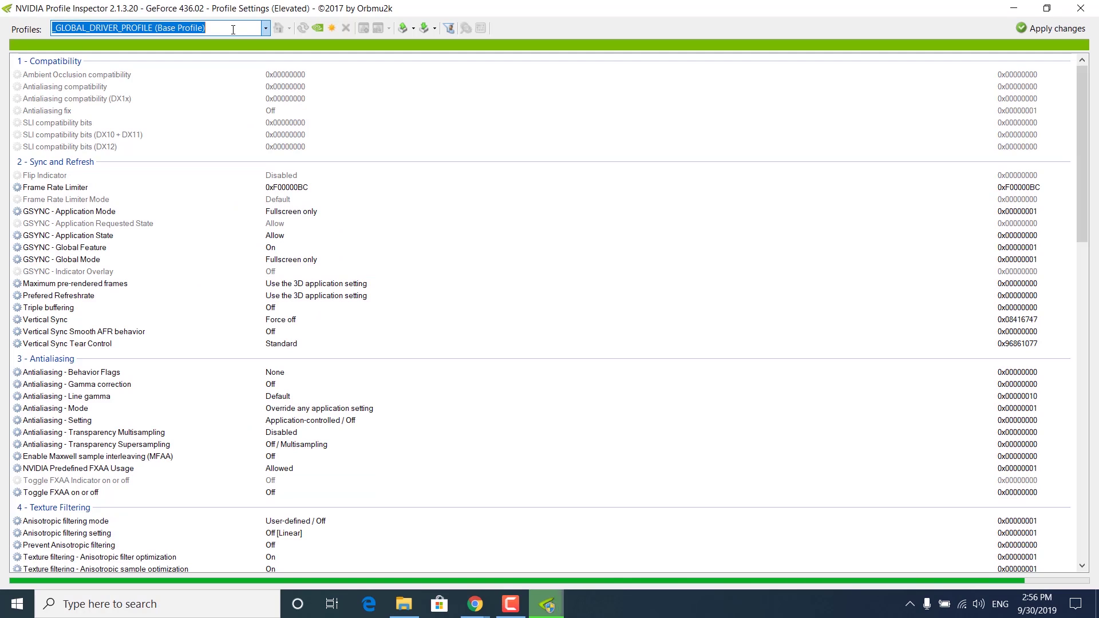
{"action": "type", "text": "apex"}
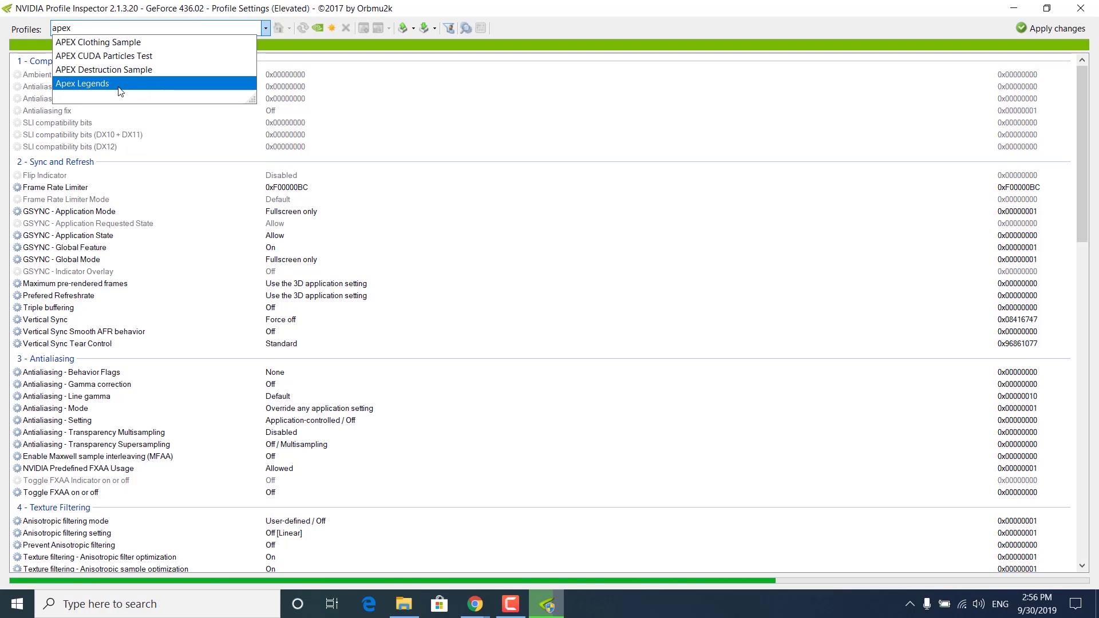
{"action": "left_click", "coordinate": [120, 90]}
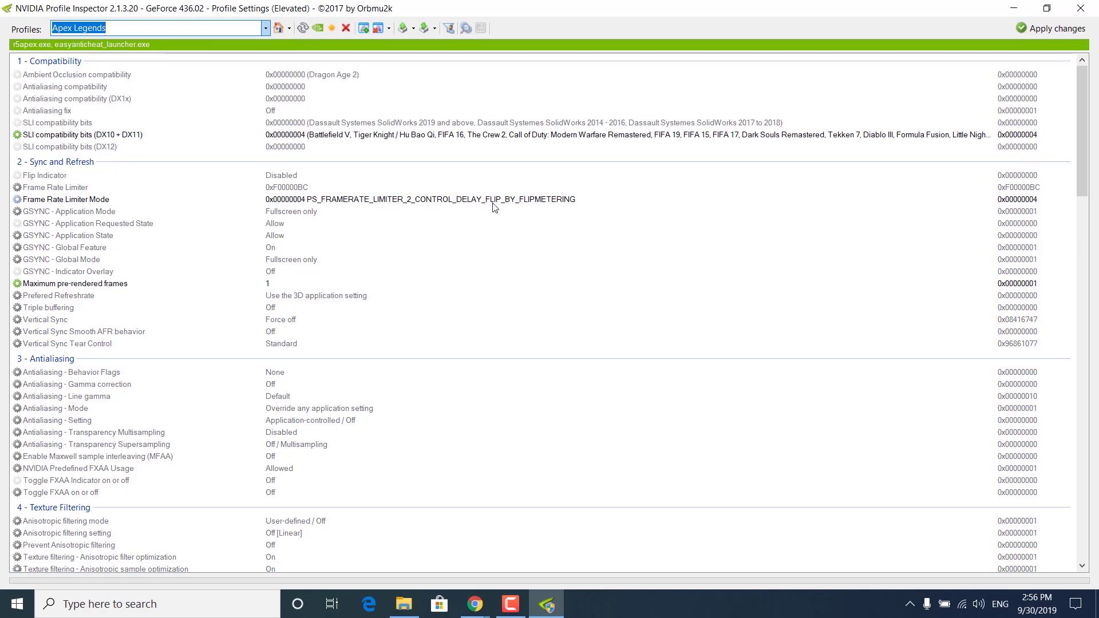
{"action": "left_click", "coordinate": [516, 200]}
{"action": "left_click", "coordinate": [985, 201]}
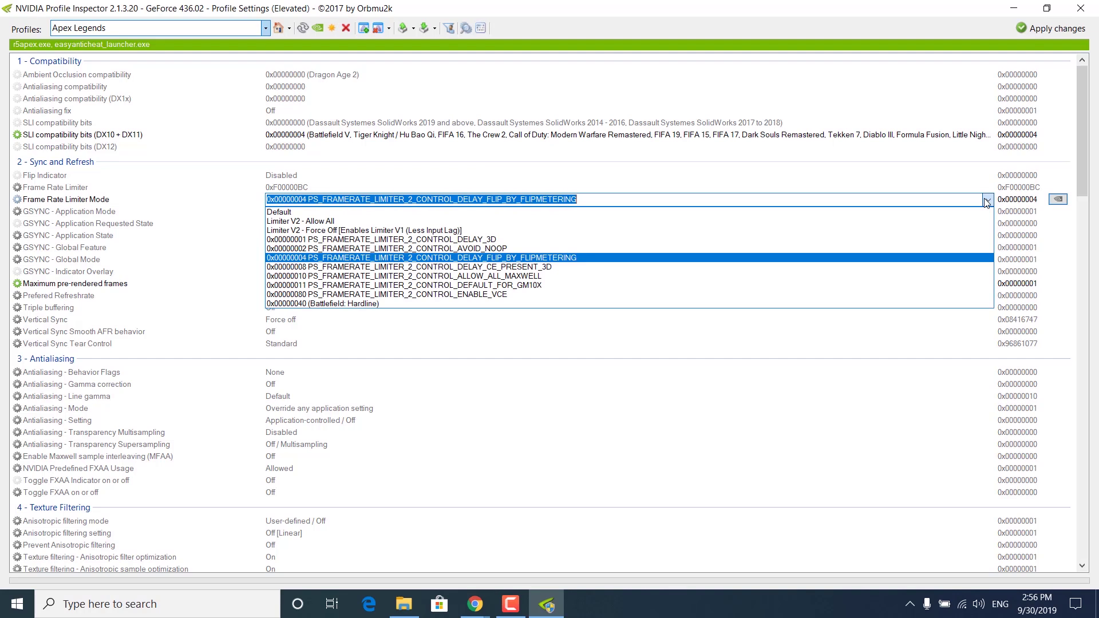
{"action": "left_click", "coordinate": [525, 258]}
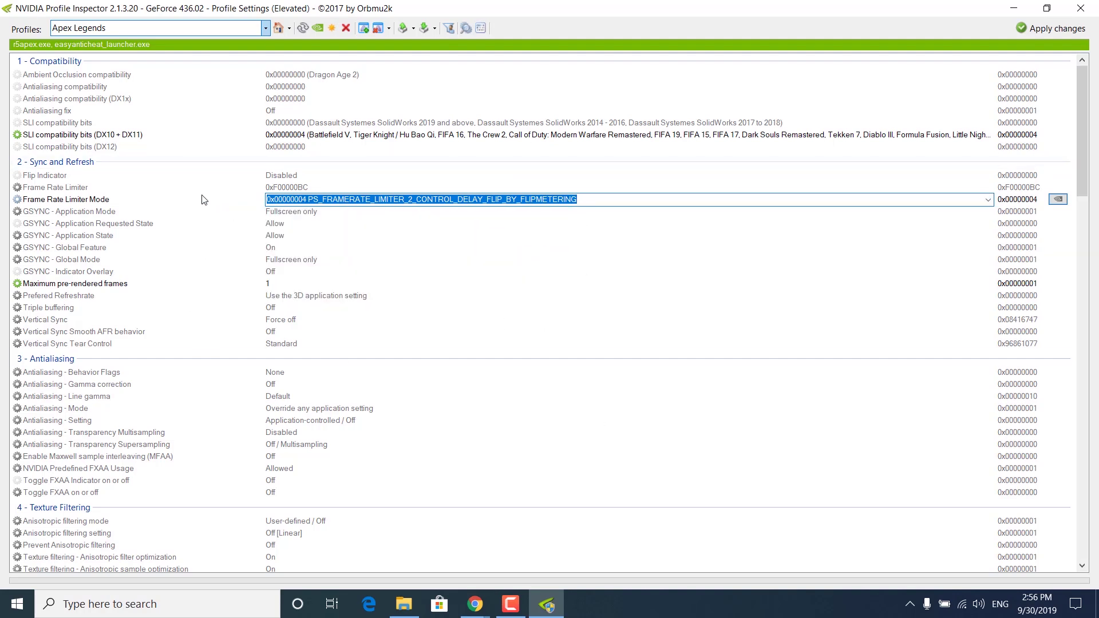
{"action": "left_click", "coordinate": [1065, 28]}
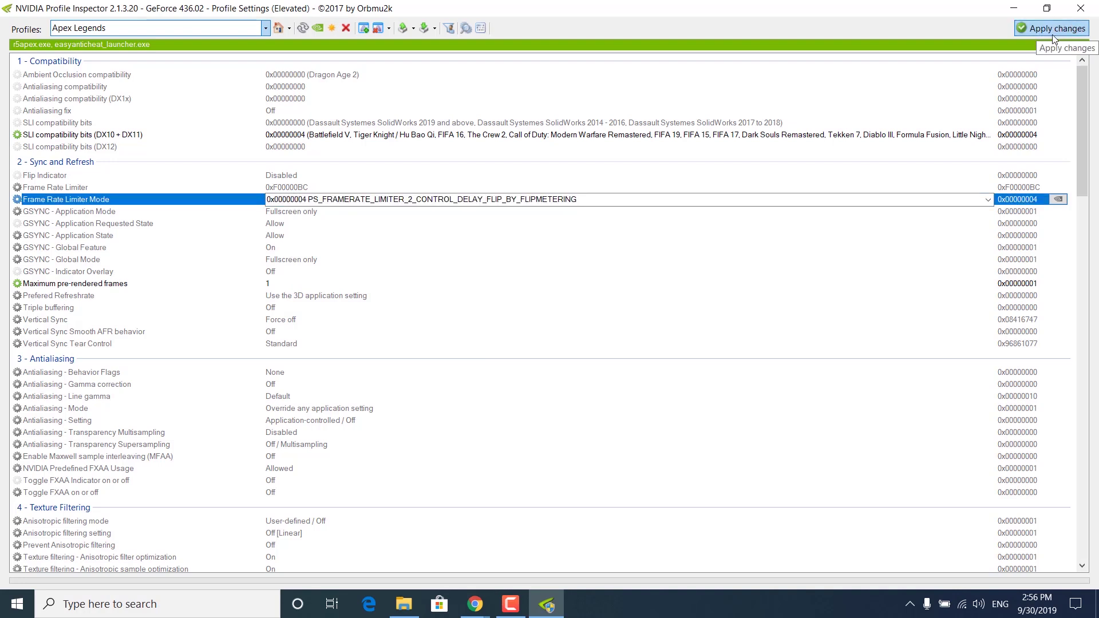
{"action": "left_click", "coordinate": [1095, 12]}
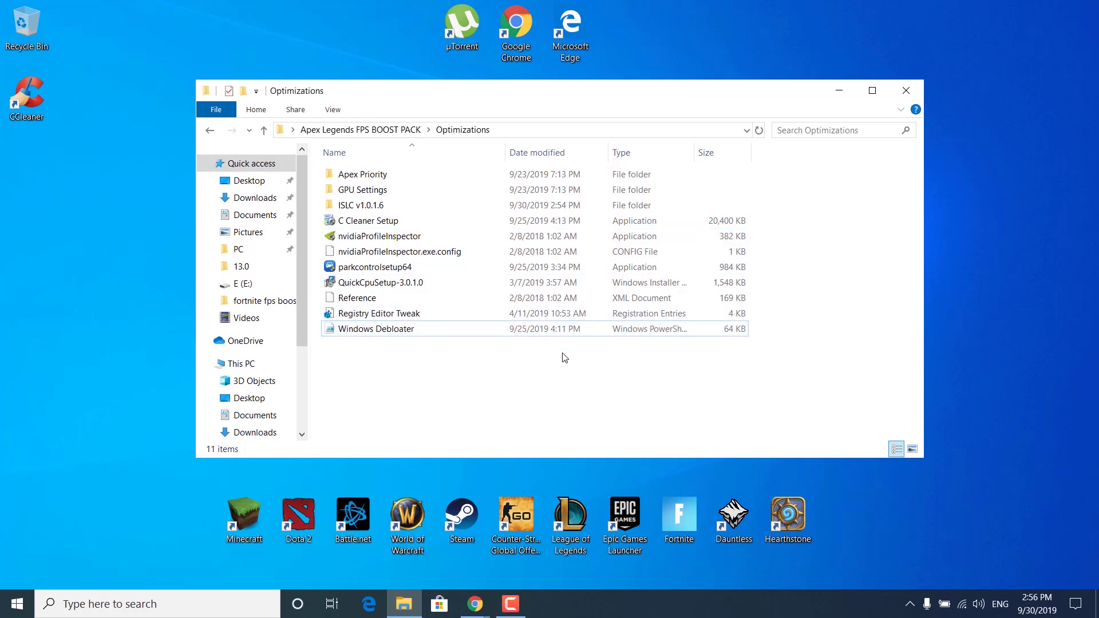
Install ParkControl in English, accepting the licence and the default C:\Program Files\ParkControl folder.
{"action": "left_click", "coordinate": [381, 269]}
{"action": "double_click", "coordinate": [381, 269]}
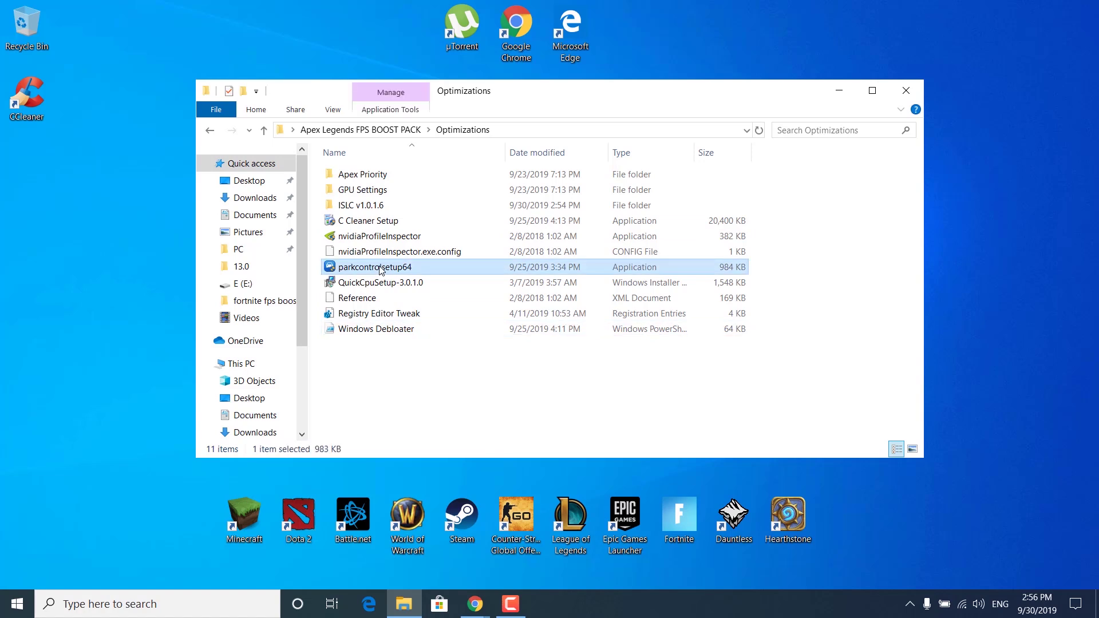
{"action": "left_click", "coordinate": [575, 340]}
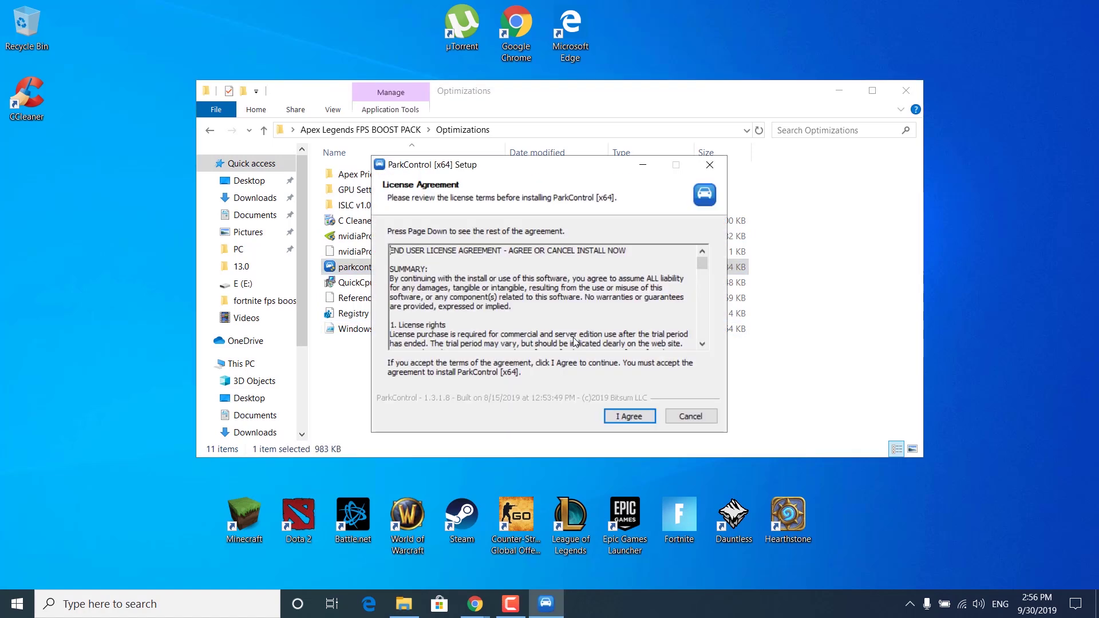
{"action": "left_click", "coordinate": [624, 413]}
{"action": "left_click", "coordinate": [625, 415]}
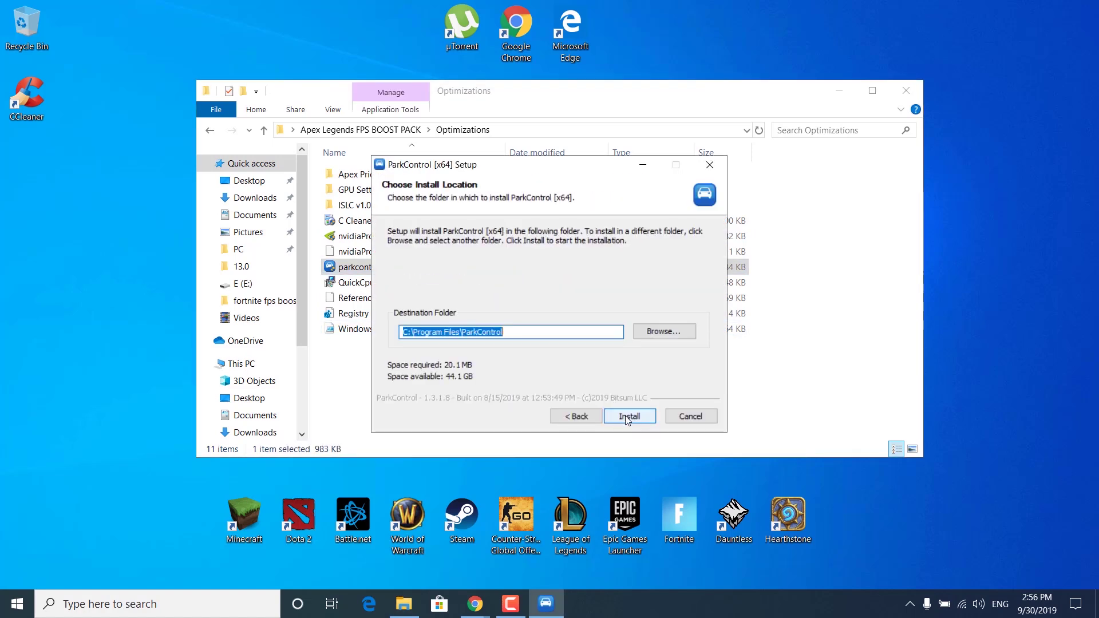
{"action": "left_click", "coordinate": [625, 415]}
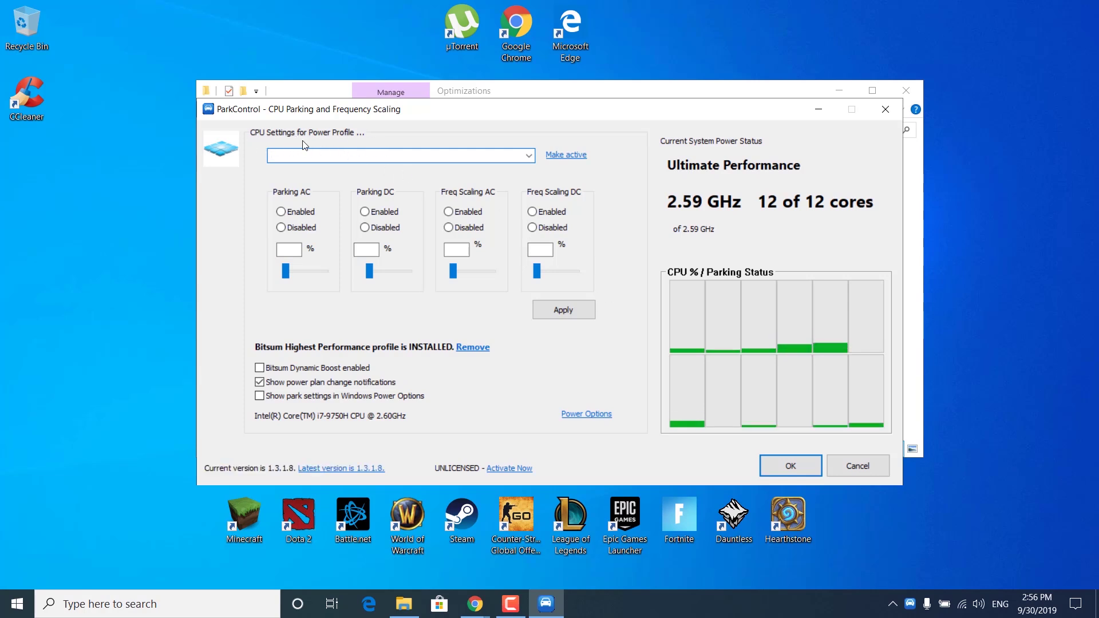
Apply ParkControl's Bitsum Highest Performance profile, confirm the message, and close ParkControl.
{"action": "left_click", "coordinate": [527, 160]}
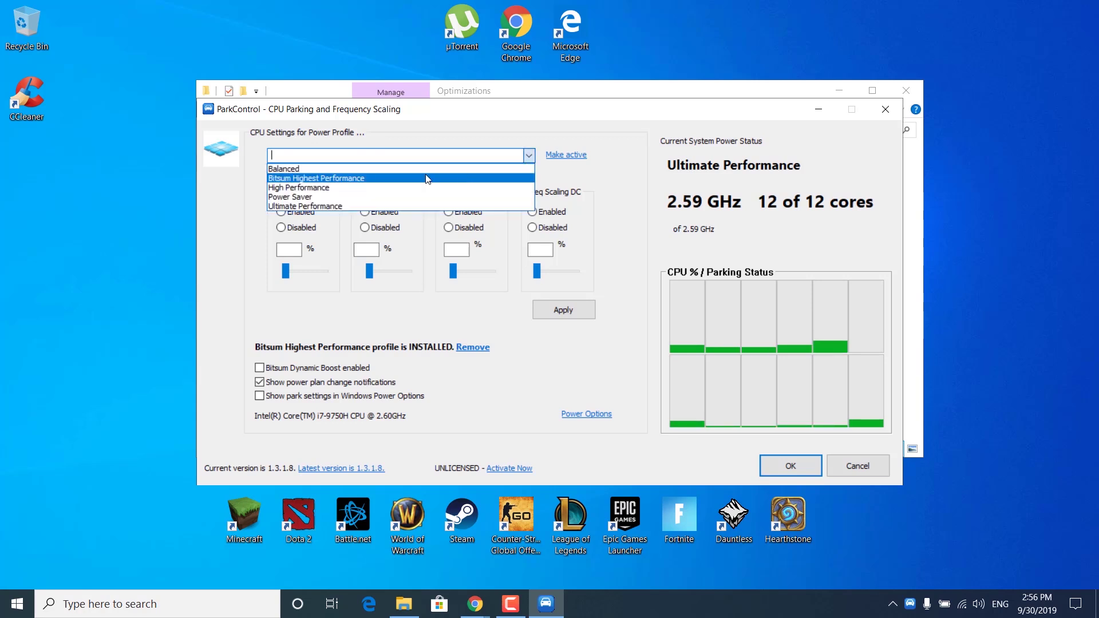
{"action": "left_click", "coordinate": [297, 178]}
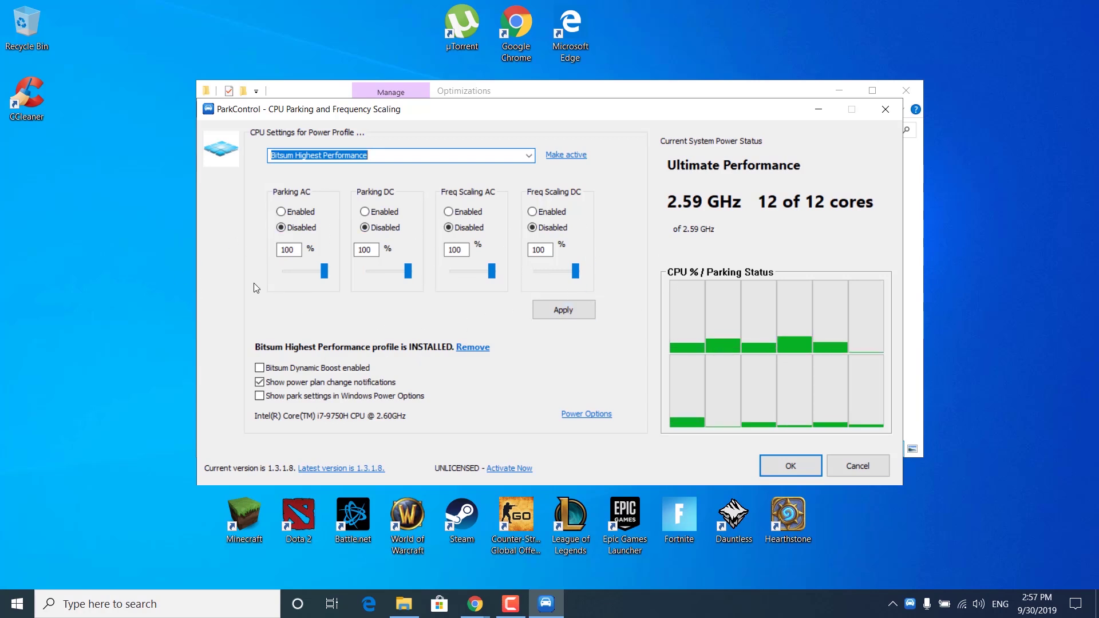
{"action": "left_click", "coordinate": [558, 309]}
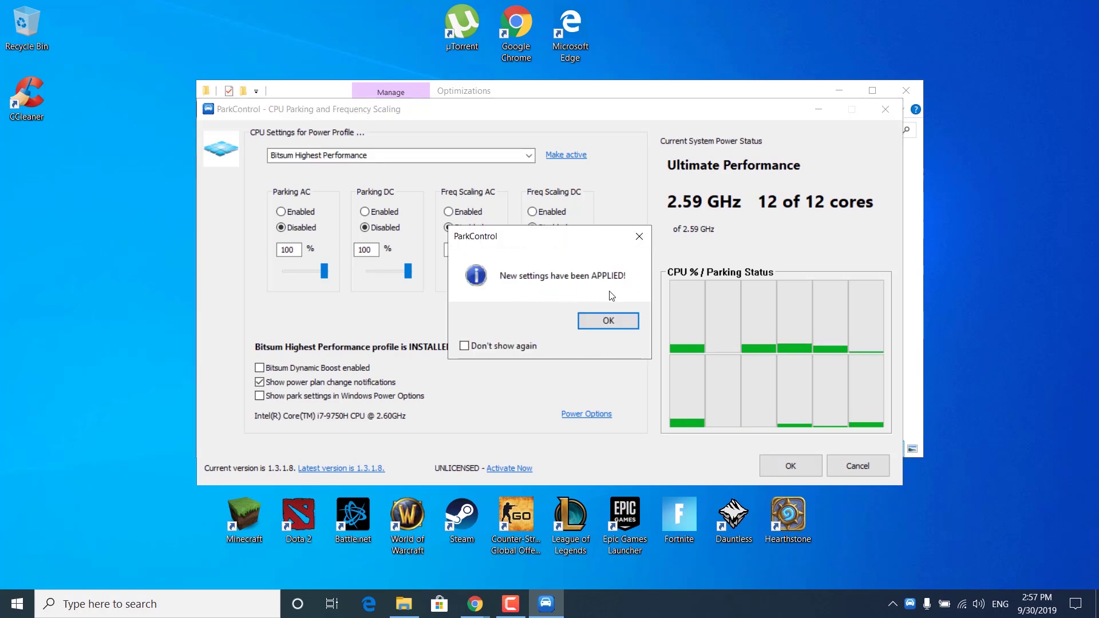
{"action": "left_click", "coordinate": [601, 321]}
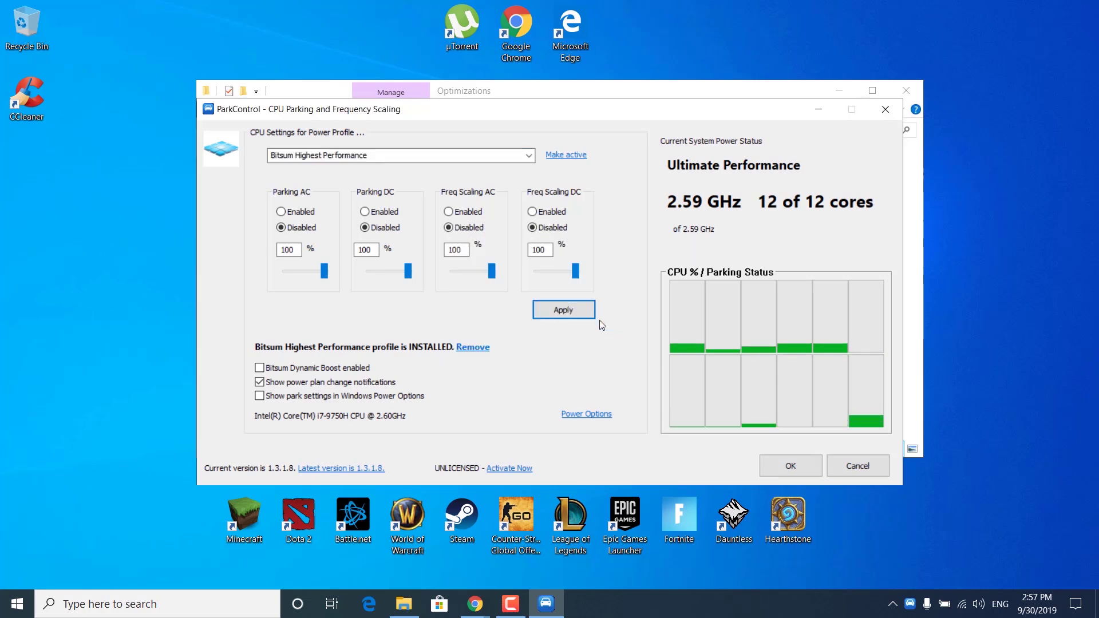
{"action": "left_click", "coordinate": [810, 461]}
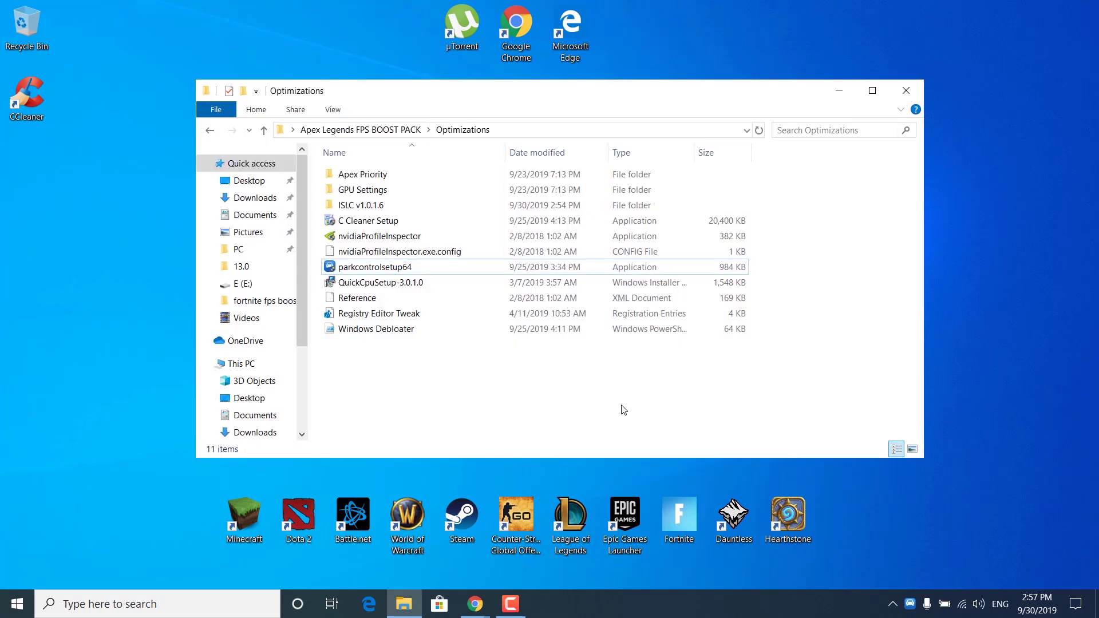
Install Quick CPU 3.0.1.0 to the default folder, accepting the licence, and launch it.
{"action": "double_click", "coordinate": [411, 283]}
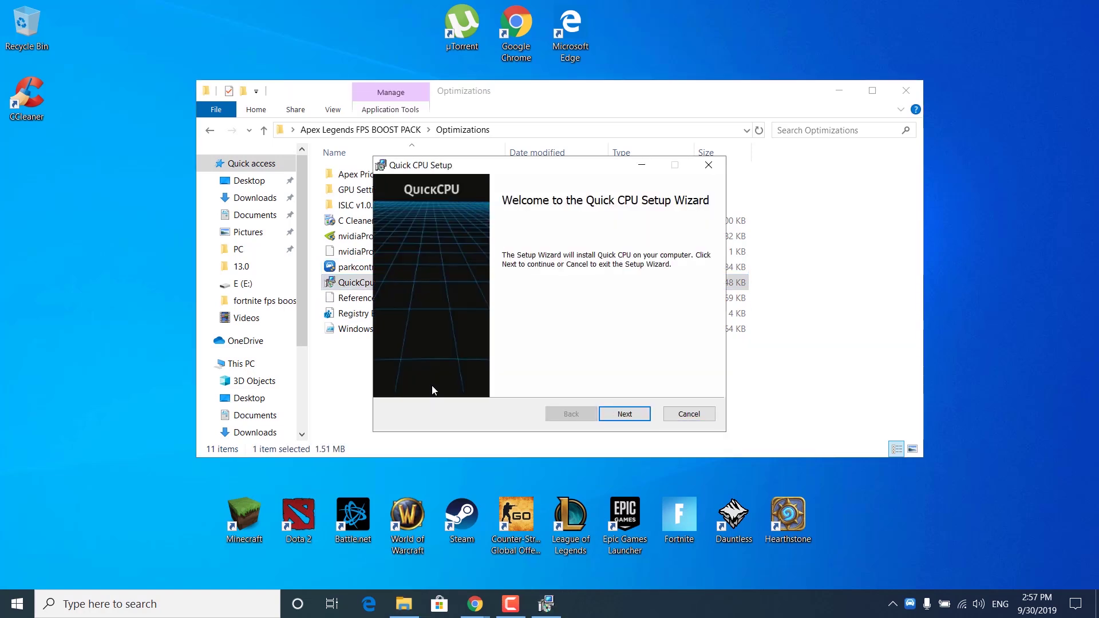
{"action": "left_click", "coordinate": [627, 413]}
{"action": "left_click", "coordinate": [501, 381]}
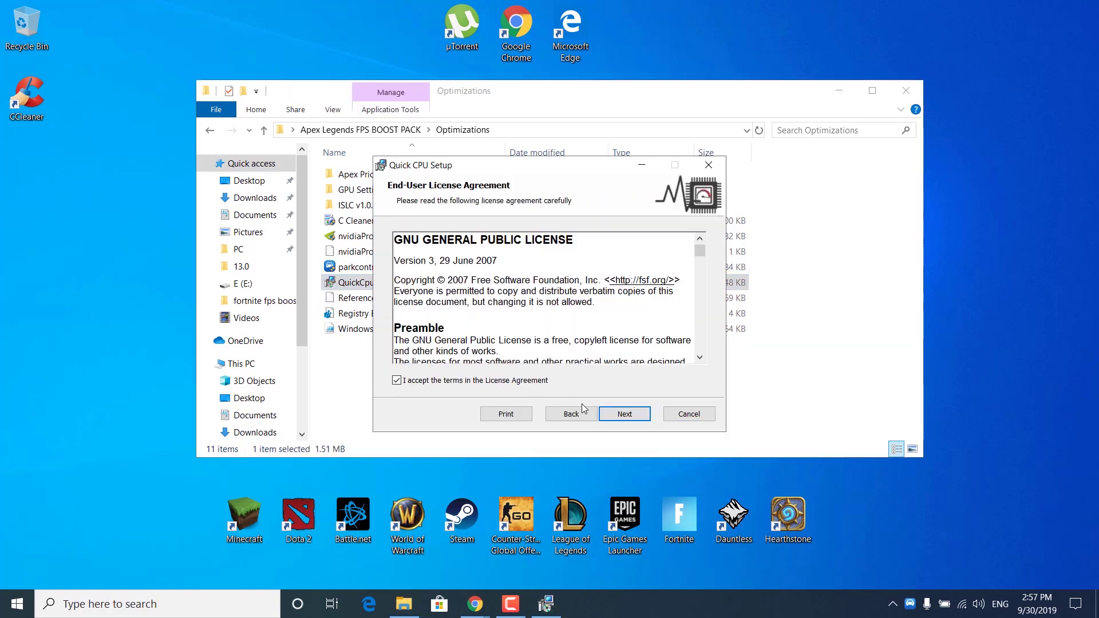
{"action": "left_click", "coordinate": [622, 415]}
{"action": "left_click", "coordinate": [622, 414]}
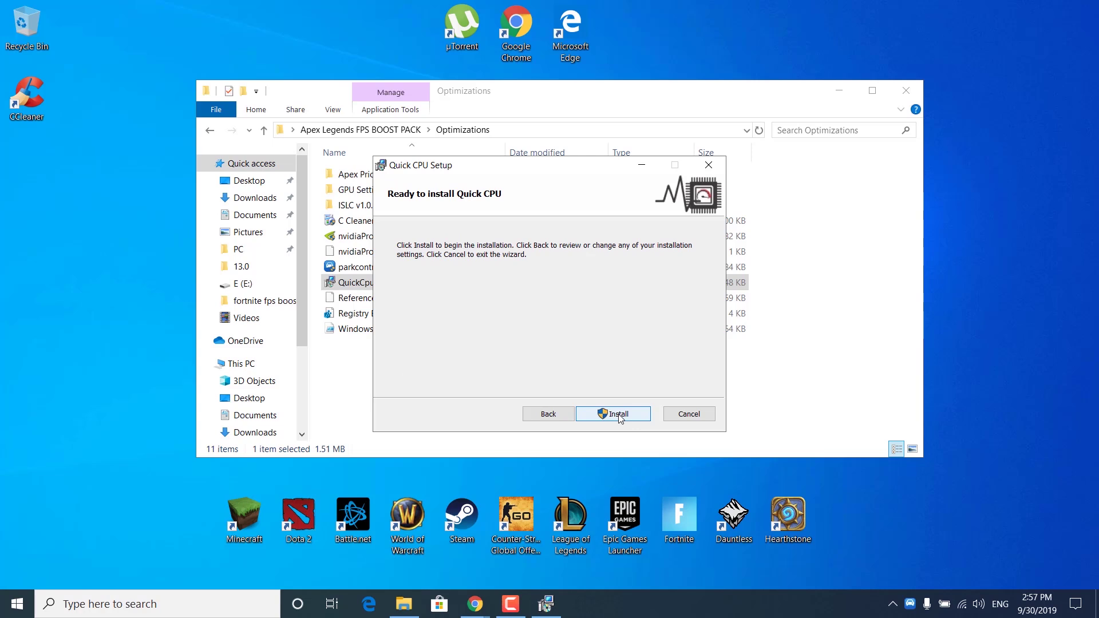
{"action": "left_click", "coordinate": [621, 414]}
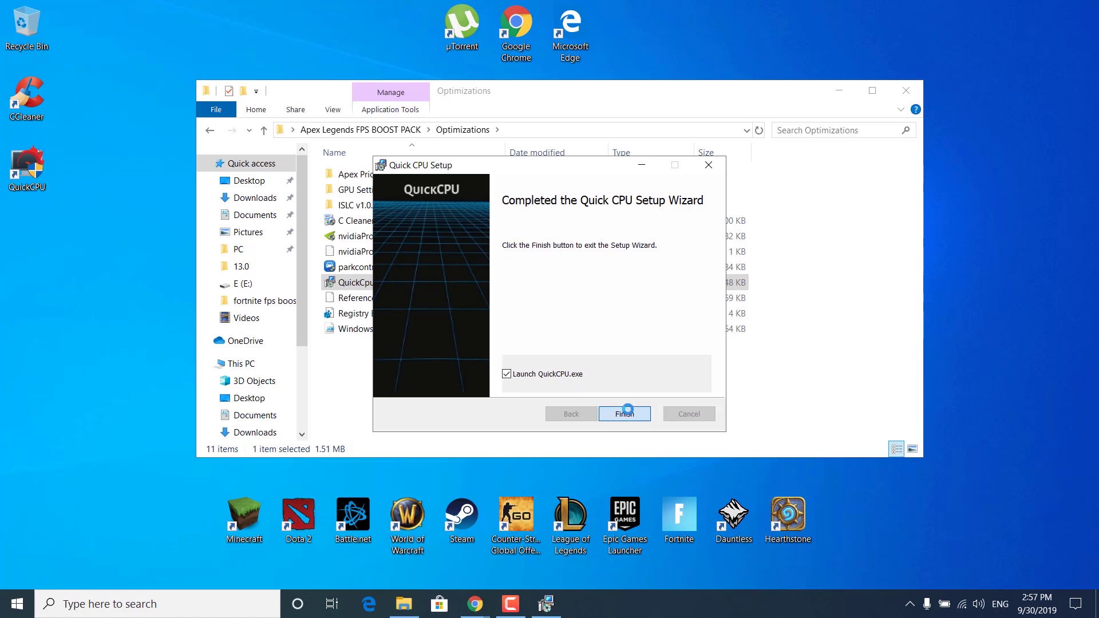
{"action": "left_click", "coordinate": [626, 412]}
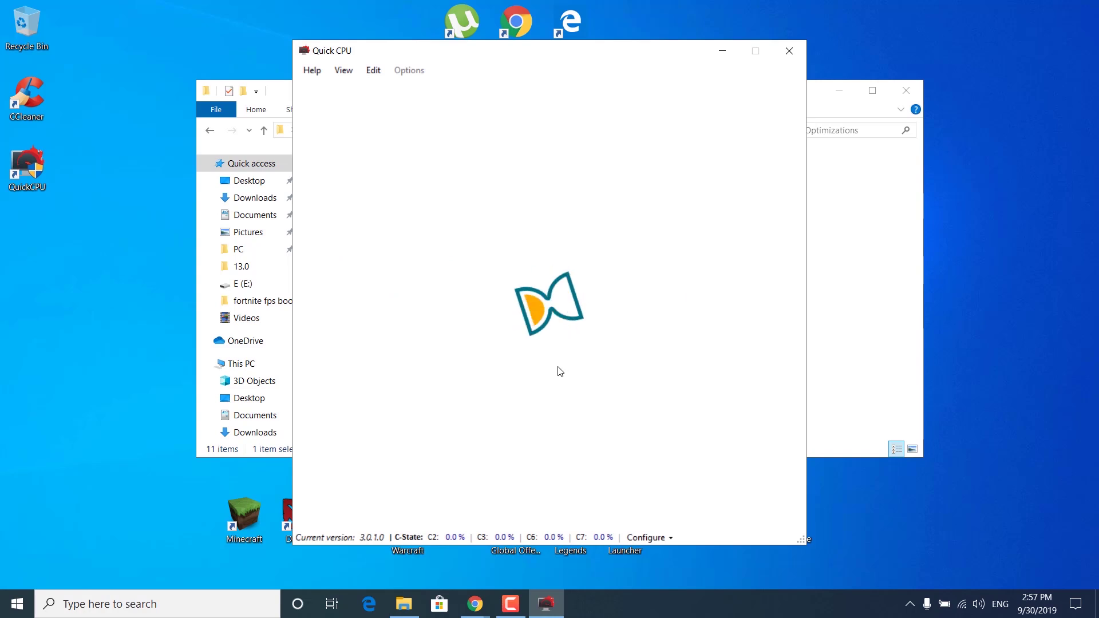
Dismiss the update check, set System power plan to Bitsum Highest Performance, and apply.
{"action": "left_click", "coordinate": [656, 348]}
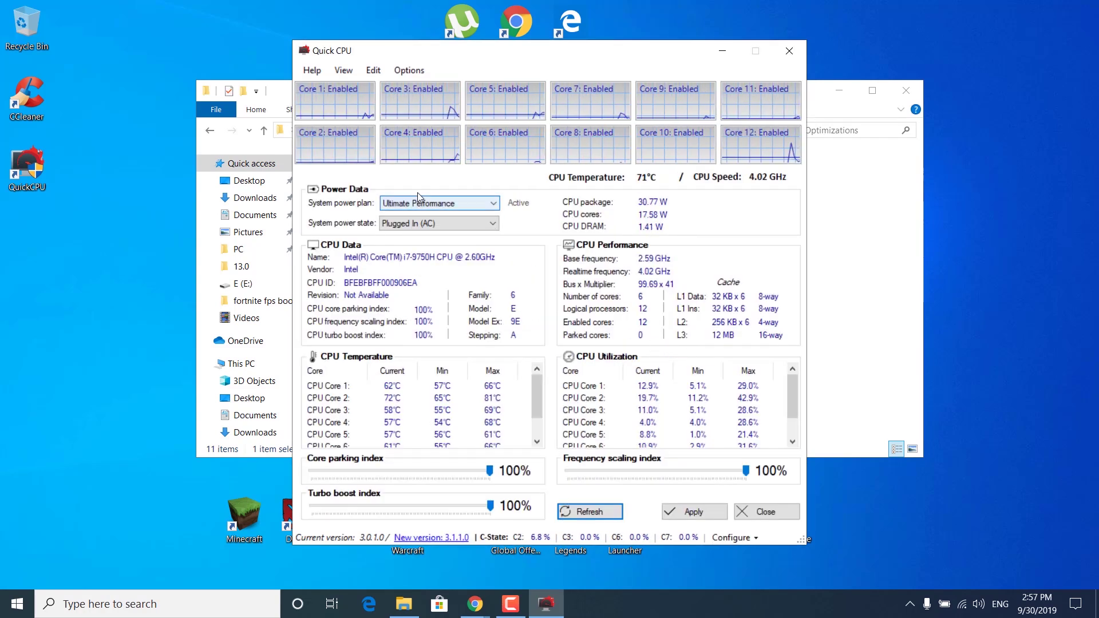
{"action": "left_click", "coordinate": [409, 204]}
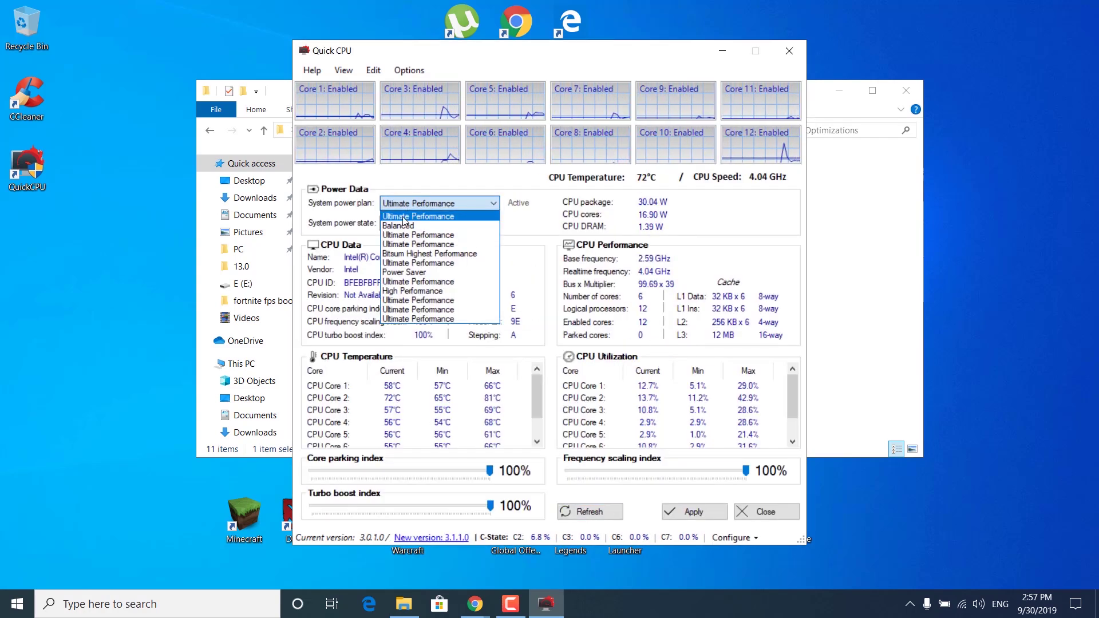
{"action": "left_click", "coordinate": [440, 255]}
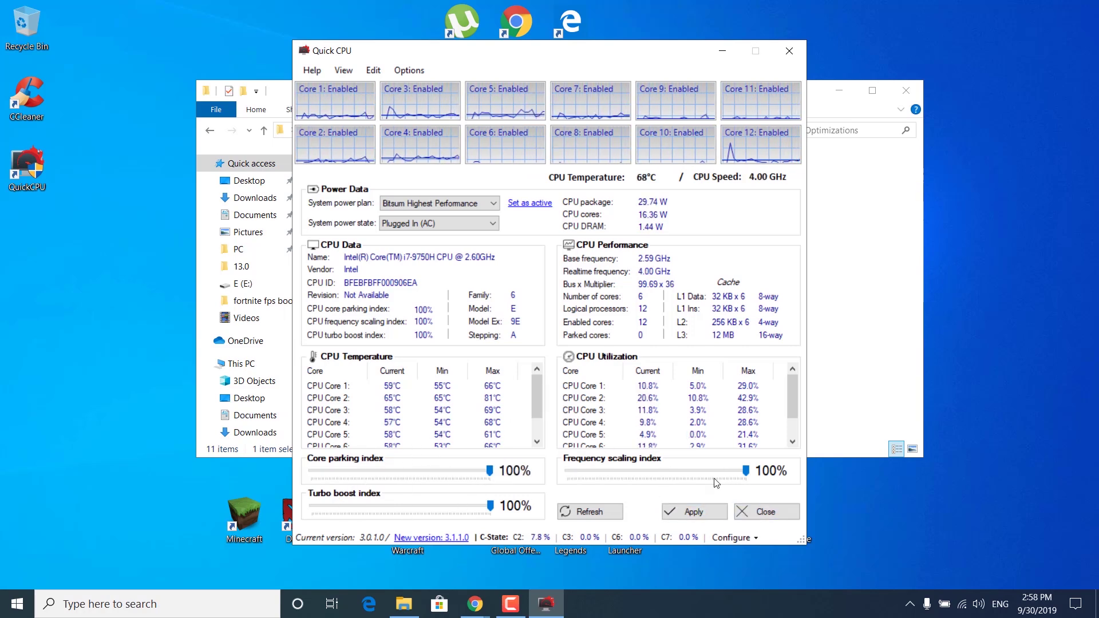
{"action": "left_click", "coordinate": [682, 512]}
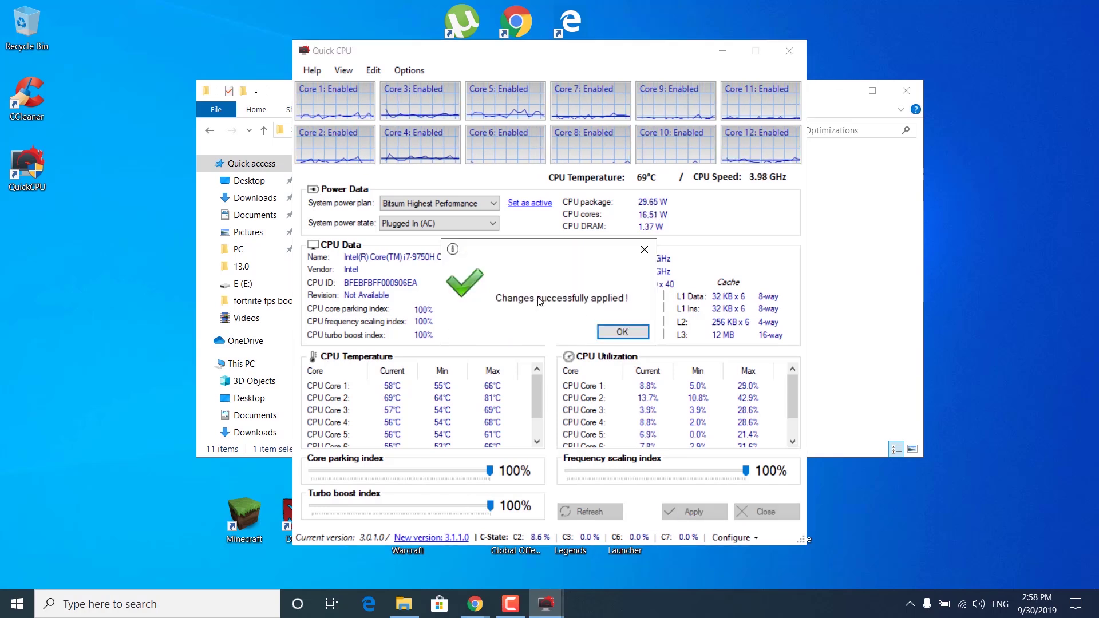
{"action": "left_click", "coordinate": [625, 332]}
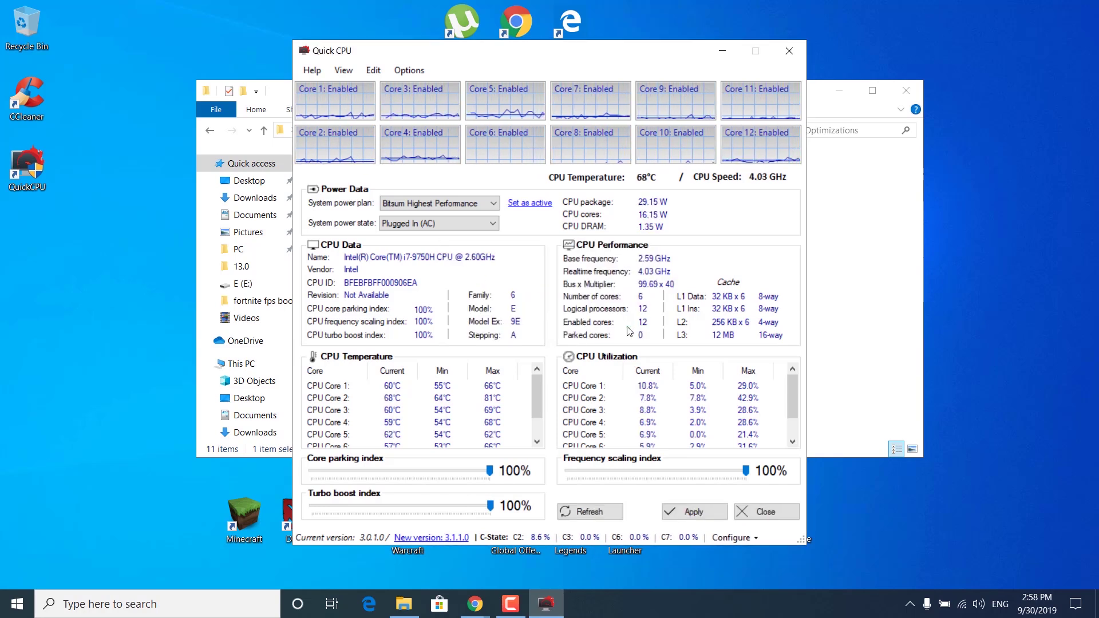
Close Quick CPU and merge Registry Editor Tweak.reg into the registry, confirming success.
{"action": "left_click", "coordinate": [753, 518]}
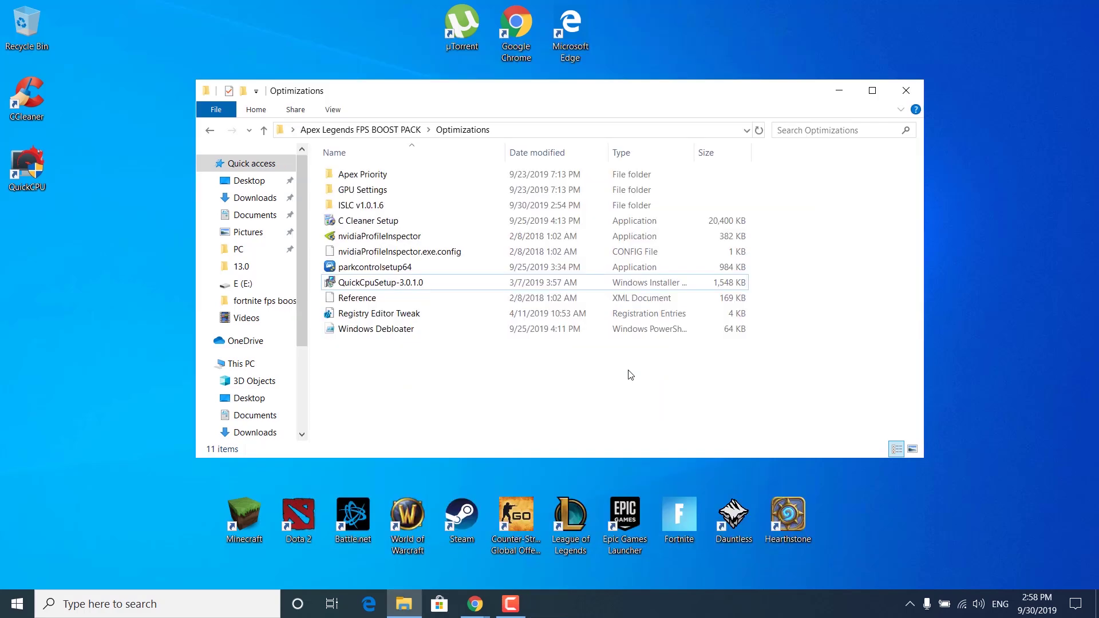
{"action": "double_click", "coordinate": [389, 319]}
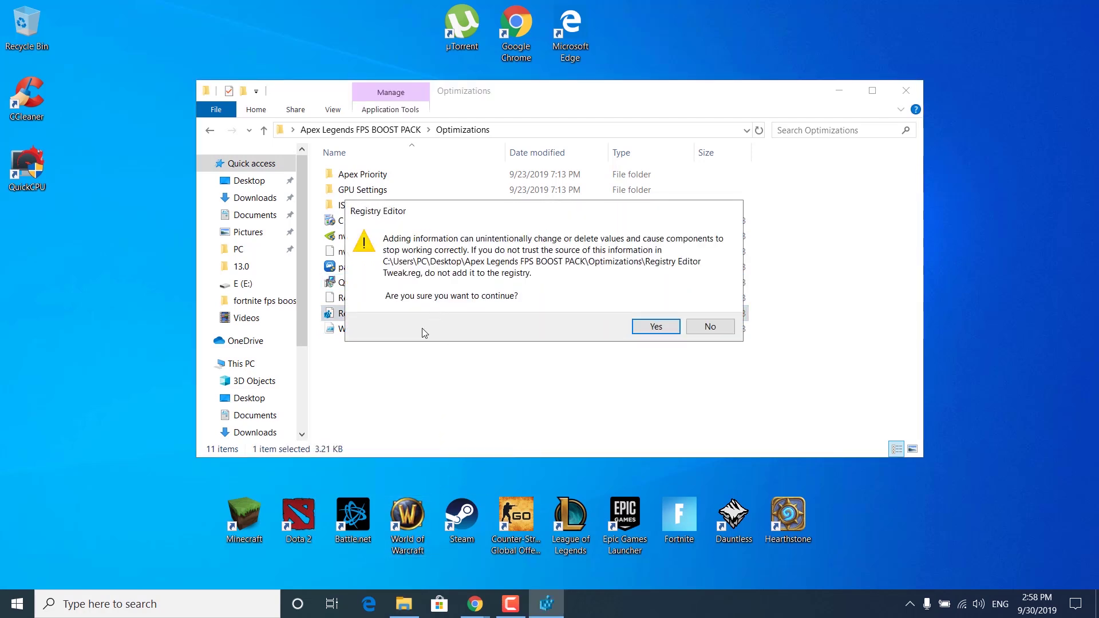
{"action": "left_click", "coordinate": [656, 326]}
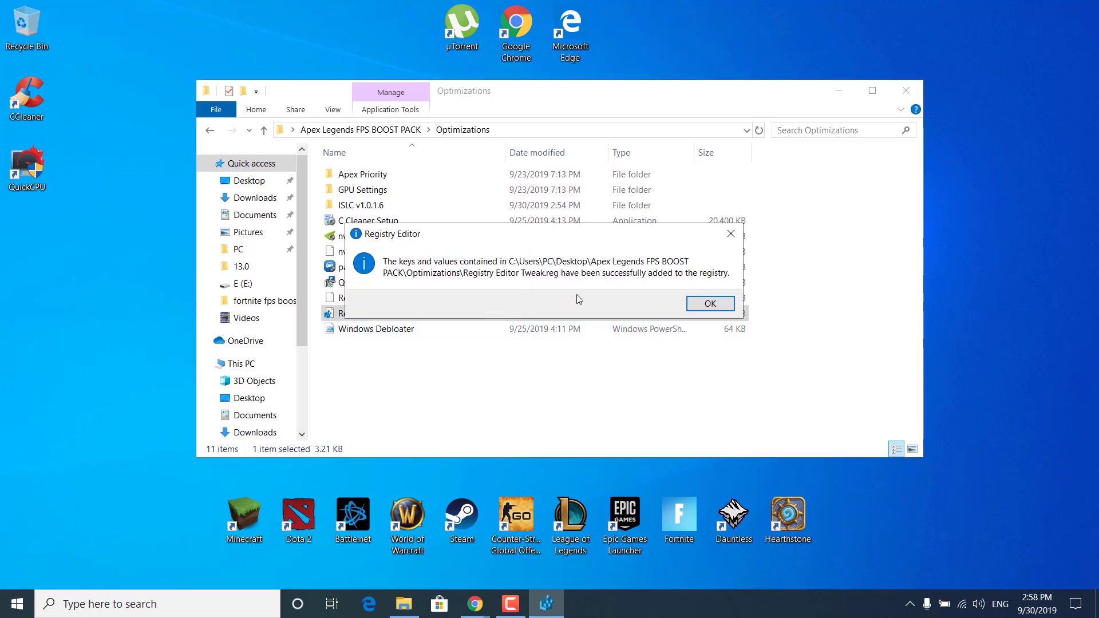
{"action": "left_click", "coordinate": [715, 305]}
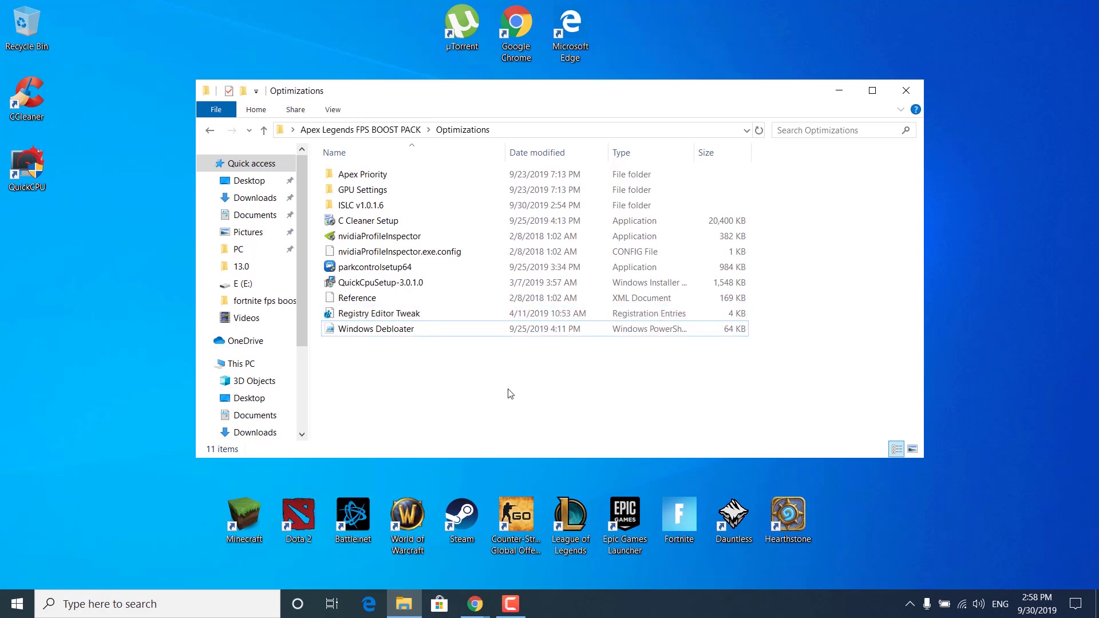
Browse the apps available to open Windows Debloater with, then cancel.
{"action": "right_click", "coordinate": [521, 338]}
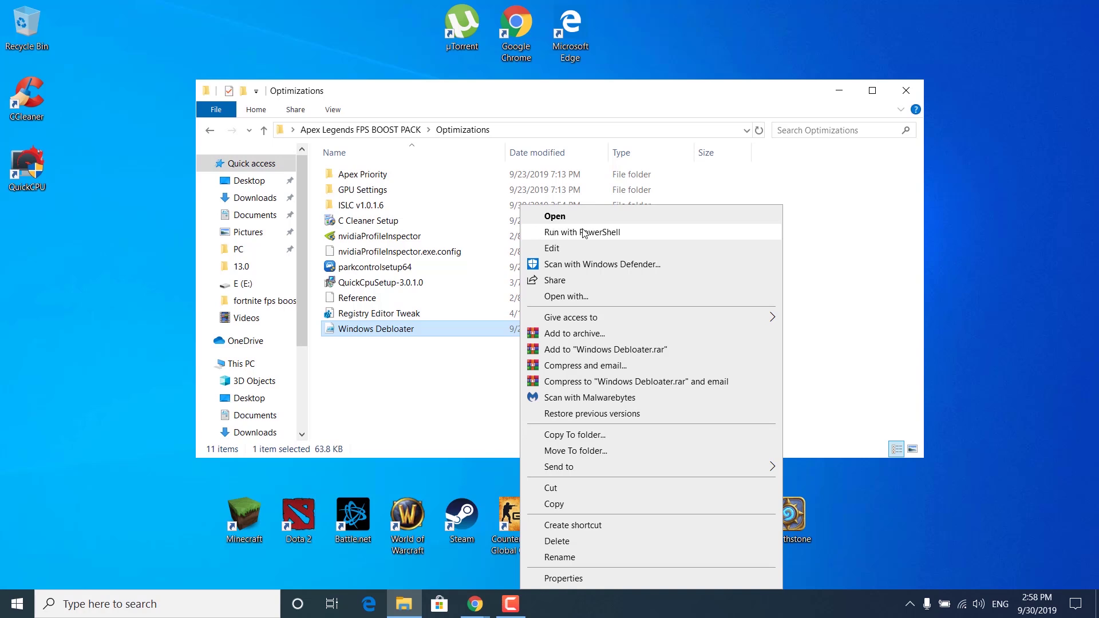
{"action": "key", "text": "Escape"}
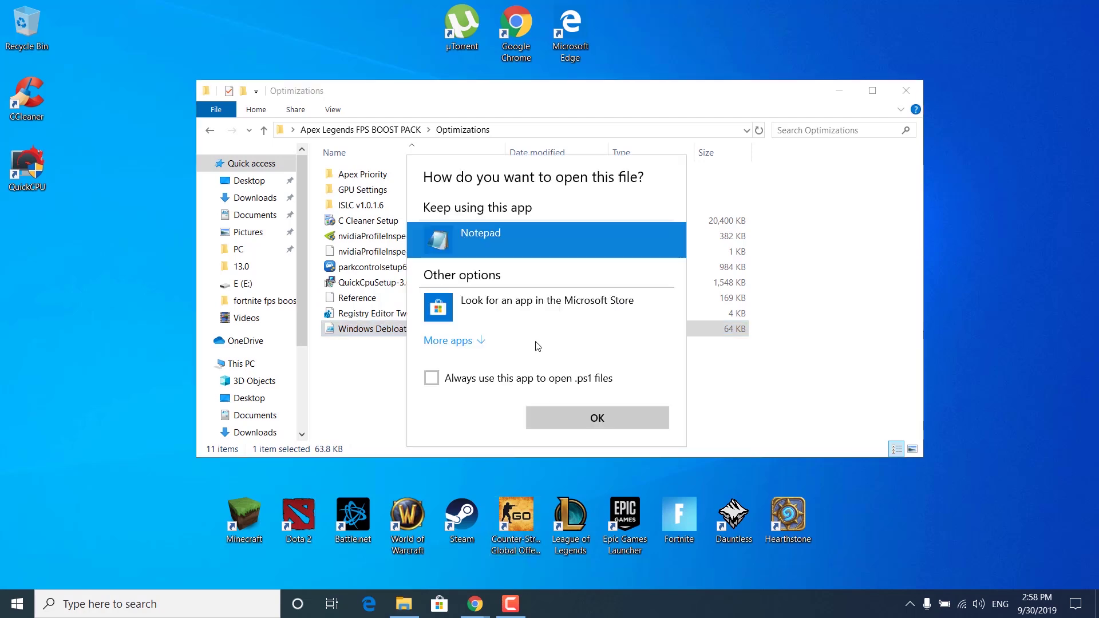
{"action": "left_click", "coordinate": [438, 341]}
{"action": "scroll", "coordinate": [499, 310], "scroll_direction": "down", "scroll_amount": 3}
{"action": "scroll", "coordinate": [500, 310], "scroll_direction": "down", "scroll_amount": 3}
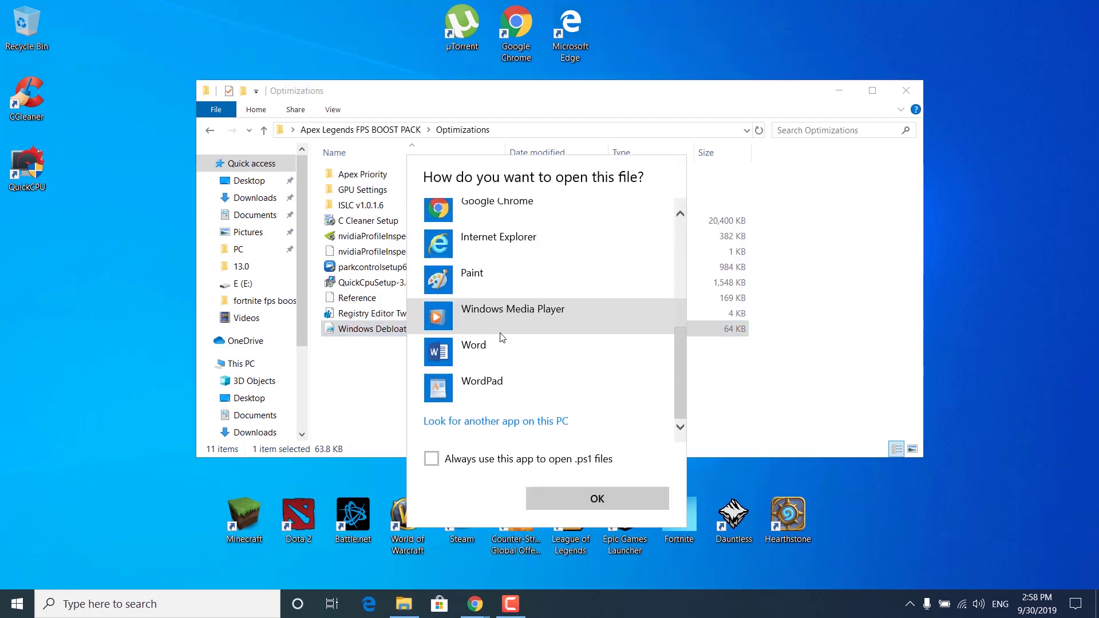
{"action": "key", "text": "Escape"}
Run Windows Debloater with PowerShell and choose Remove All Bloatware.
{"action": "right_click", "coordinate": [637, 332]}
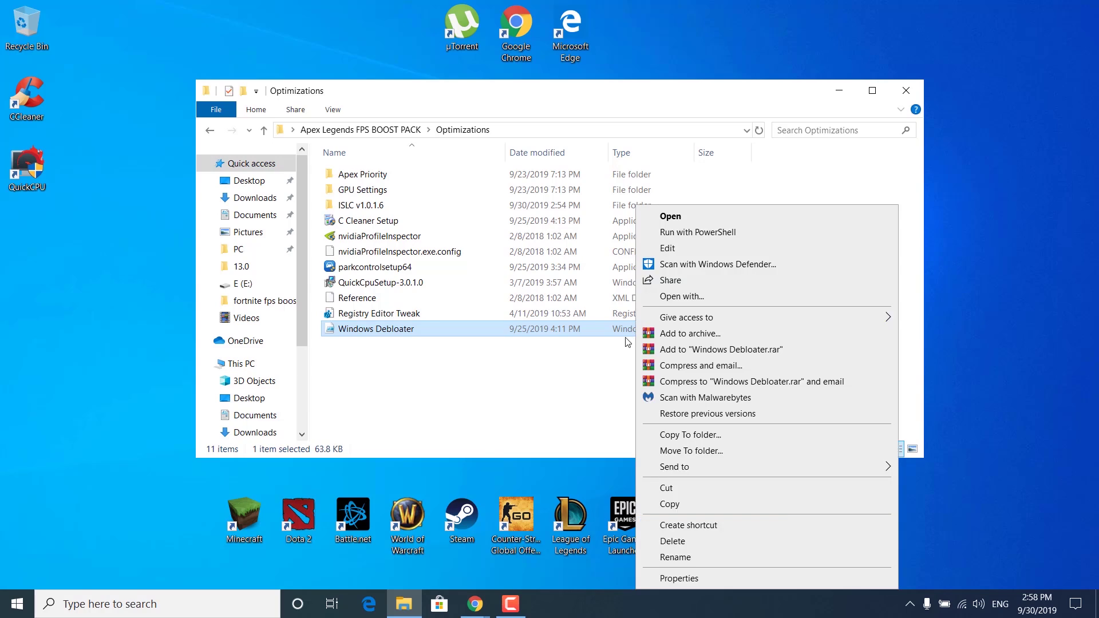
{"action": "left_click", "coordinate": [670, 231]}
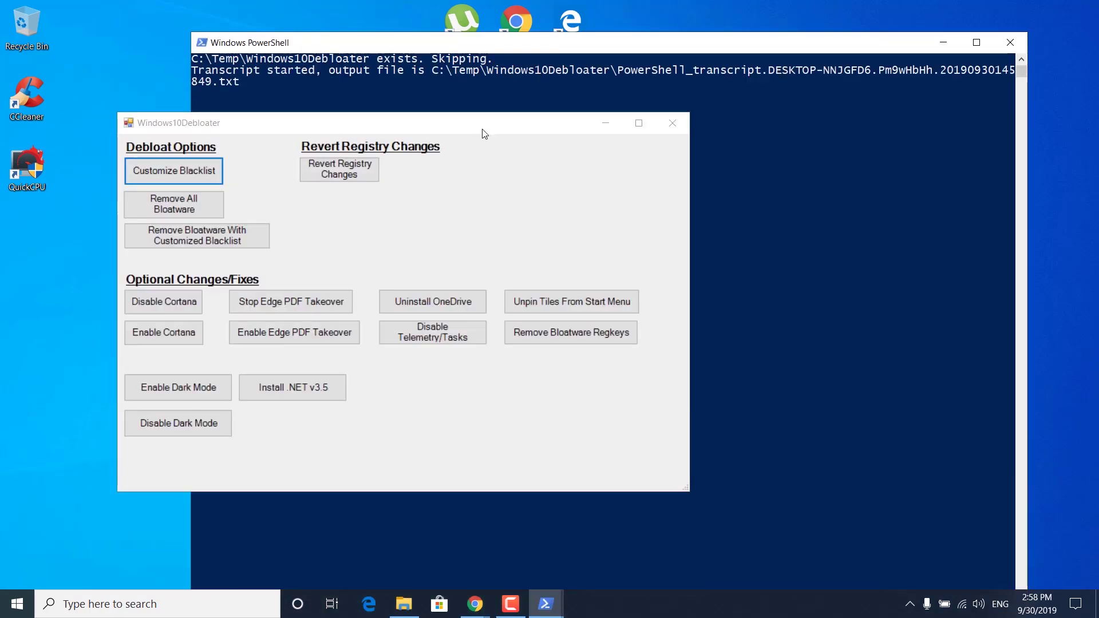
{"action": "left_click_drag", "start_coordinate": [484, 123], "coordinate": [708, 168]}
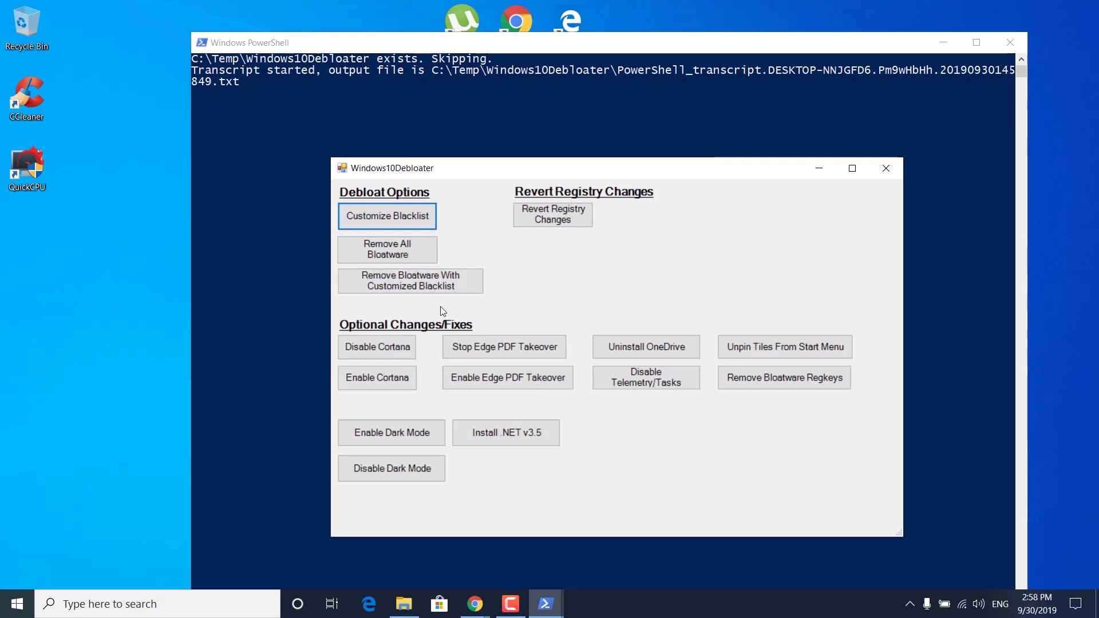
{"action": "left_click", "coordinate": [389, 256]}
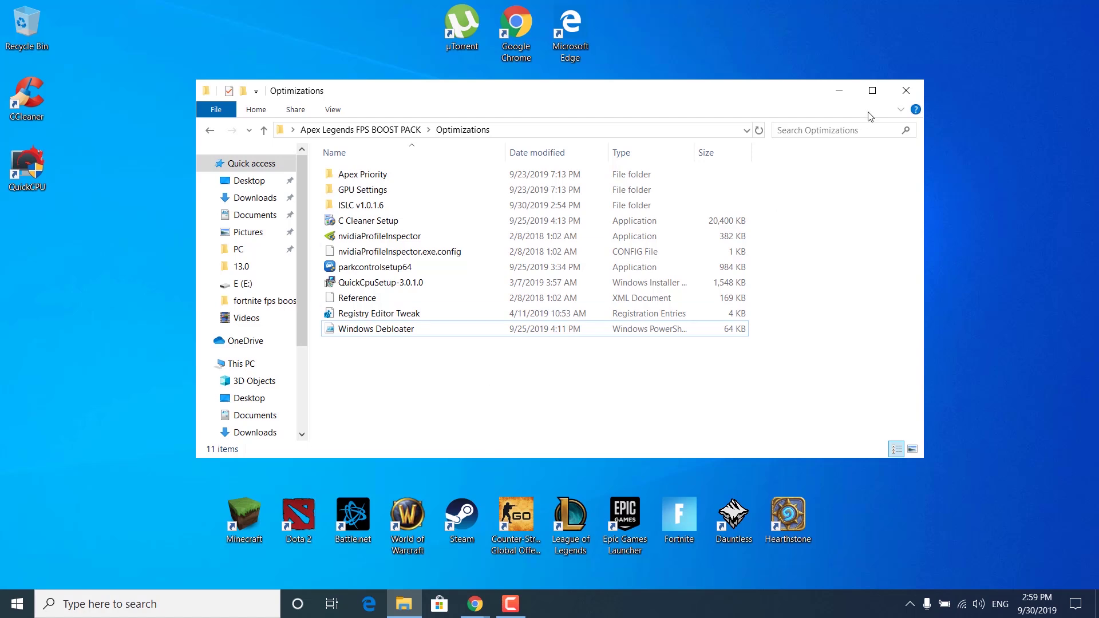
Close Optimizations and open the %temp% folder through the Run dialog.
{"action": "left_click", "coordinate": [906, 91]}
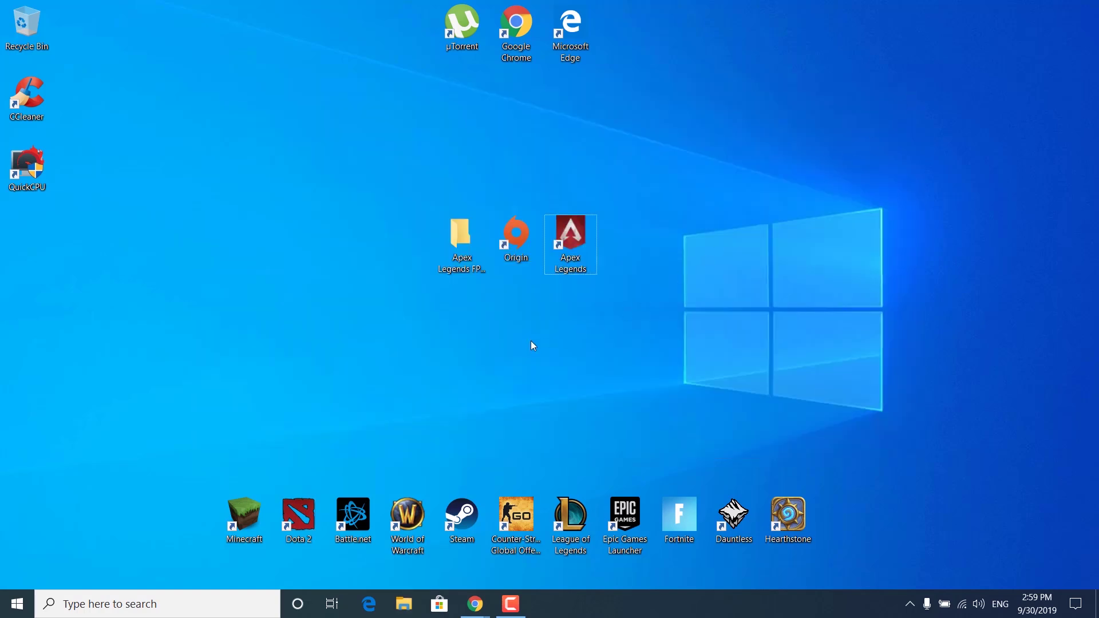
{"action": "left_click", "coordinate": [113, 603]}
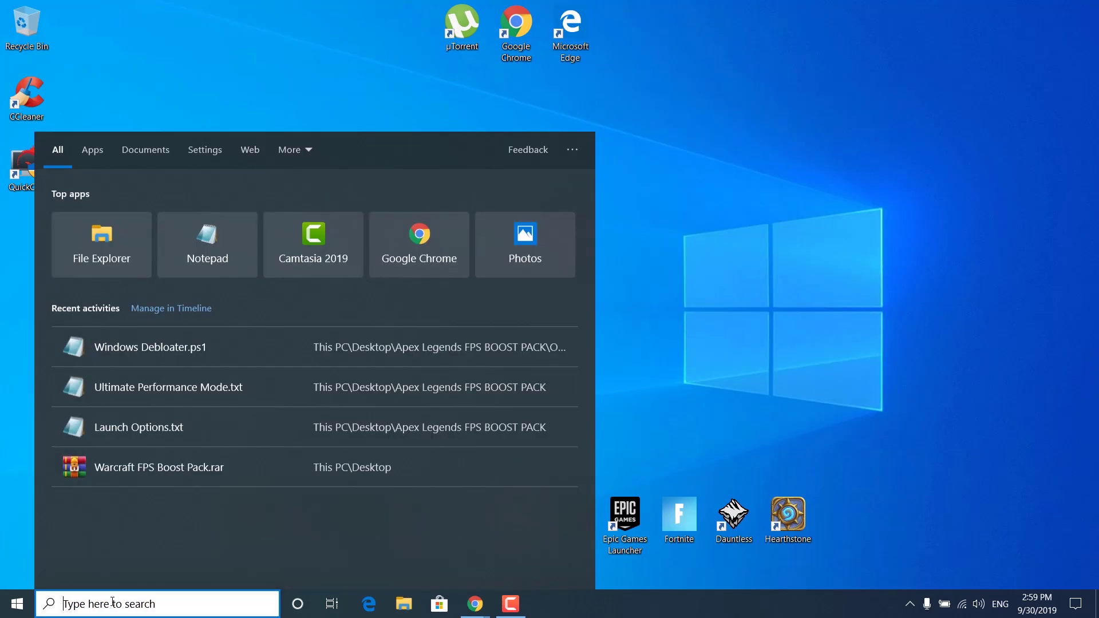
{"action": "type", "text": "run"}
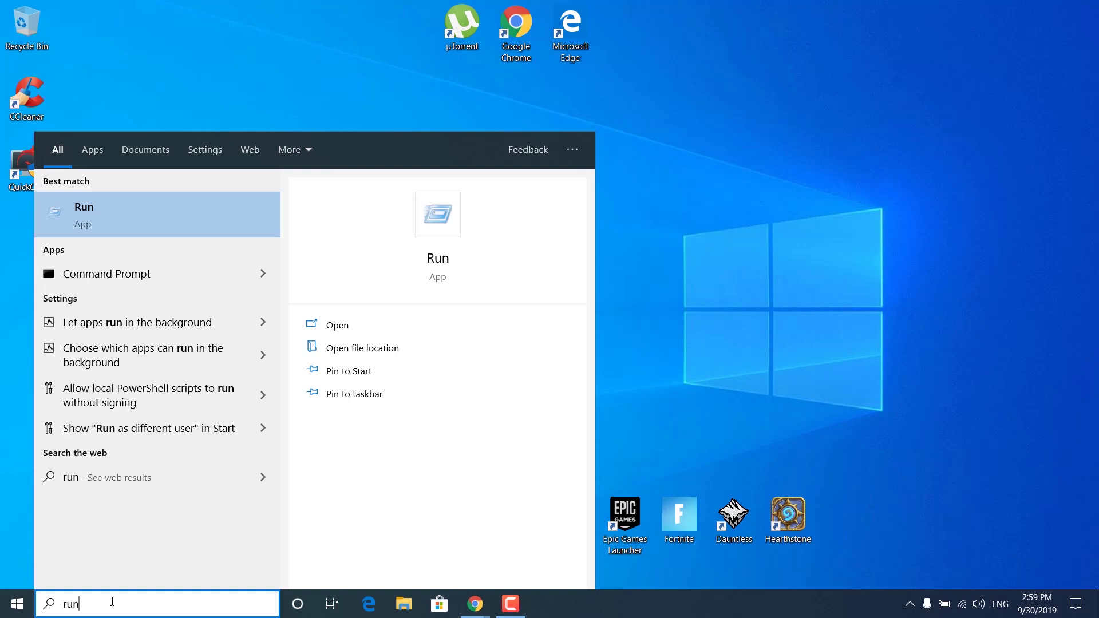
{"action": "left_click", "coordinate": [117, 218]}
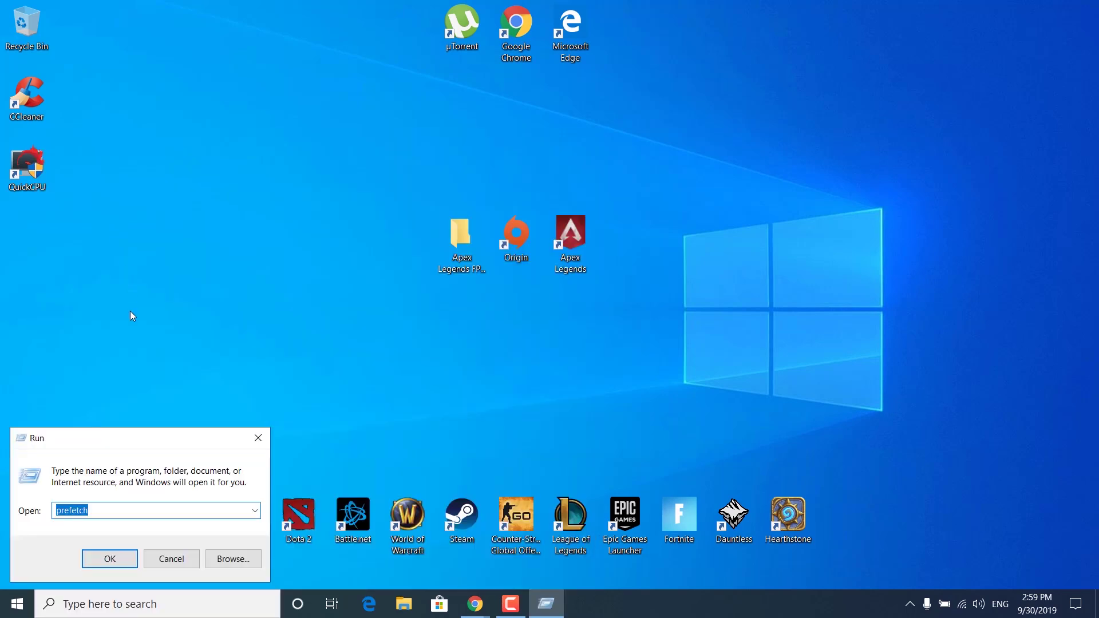
{"action": "type", "text": "%te"}
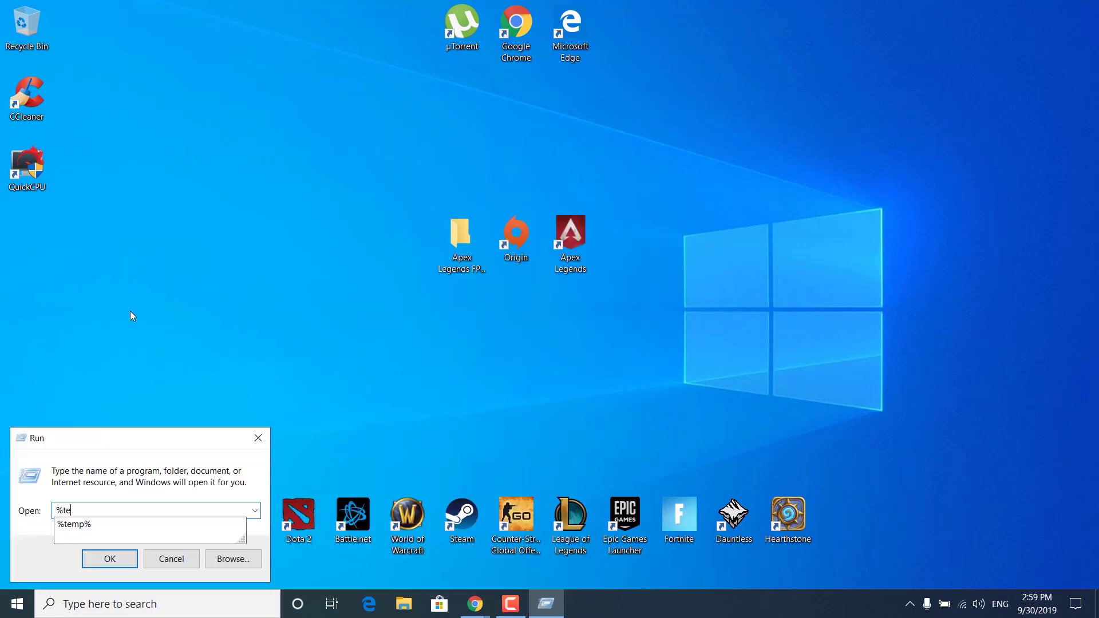
{"action": "type", "text": "mp%"}
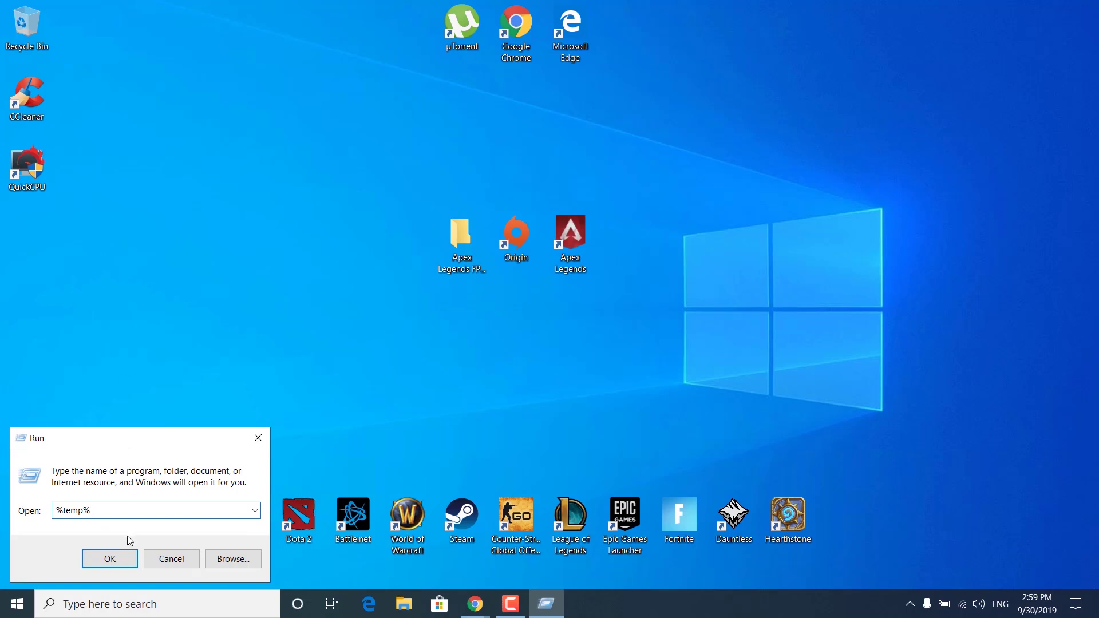
{"action": "left_click", "coordinate": [111, 559]}
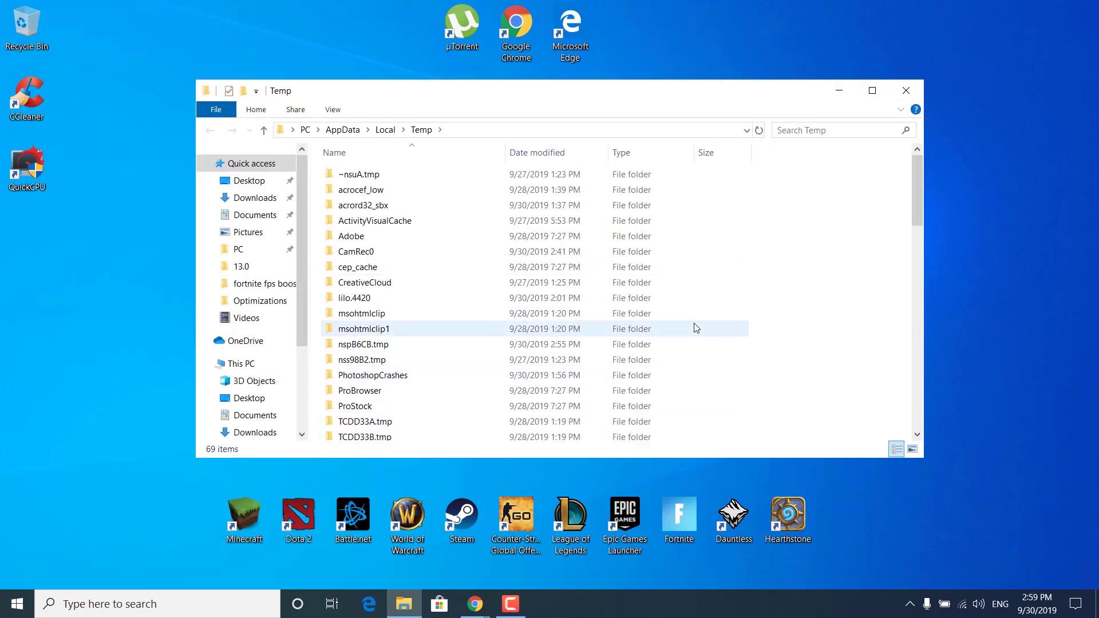
Delete everything in Temp, skipping the in-use items such as CamRec0.
{"action": "key", "text": "ctrl+a"}
{"action": "scroll", "coordinate": [534, 363], "scroll_direction": "down", "scroll_amount": 7}
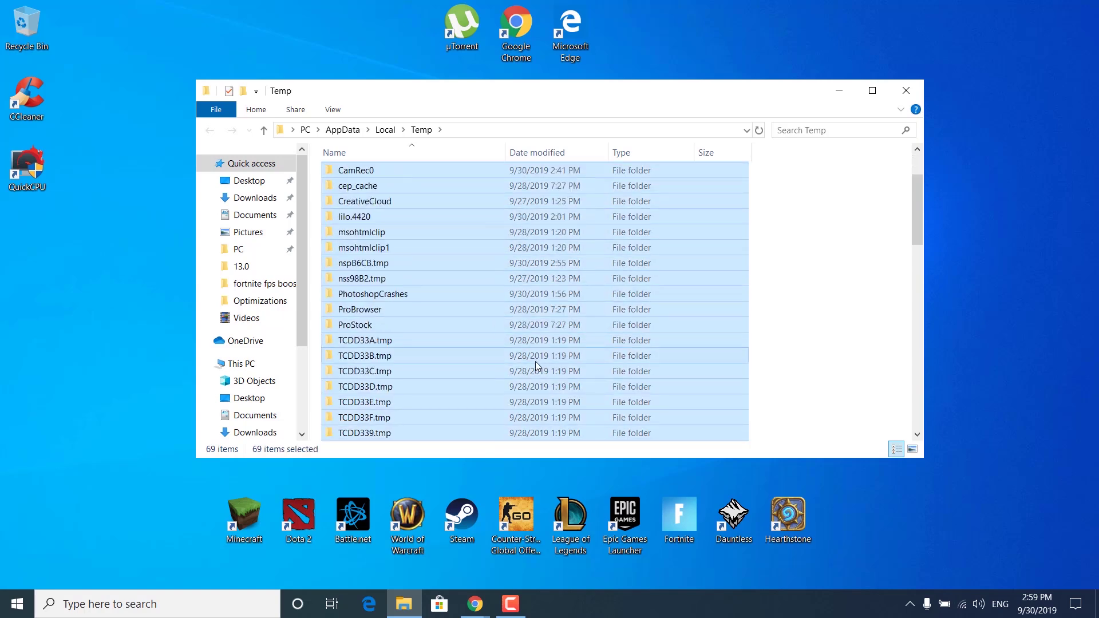
{"action": "scroll", "coordinate": [539, 321], "scroll_direction": "up", "scroll_amount": 3}
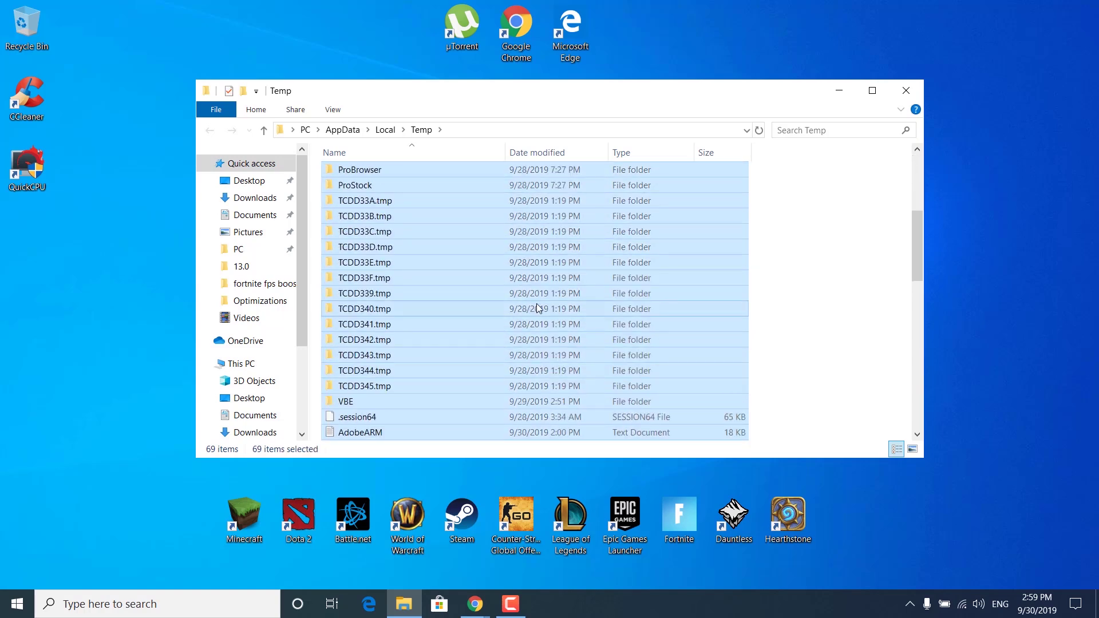
{"action": "right_click", "coordinate": [537, 303]}
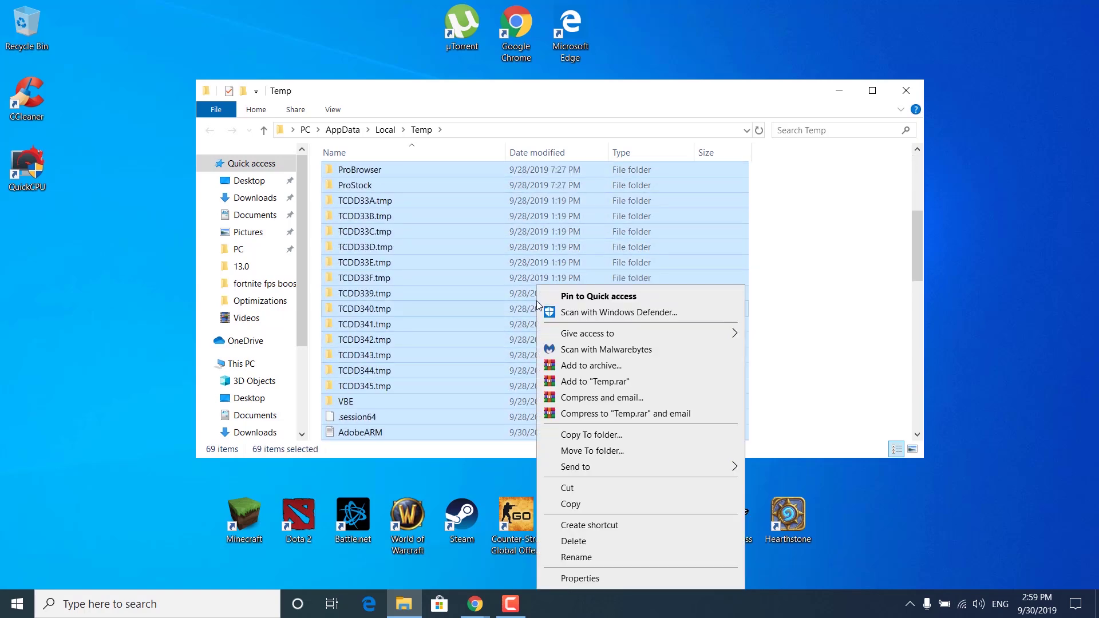
{"action": "left_click", "coordinate": [575, 540]}
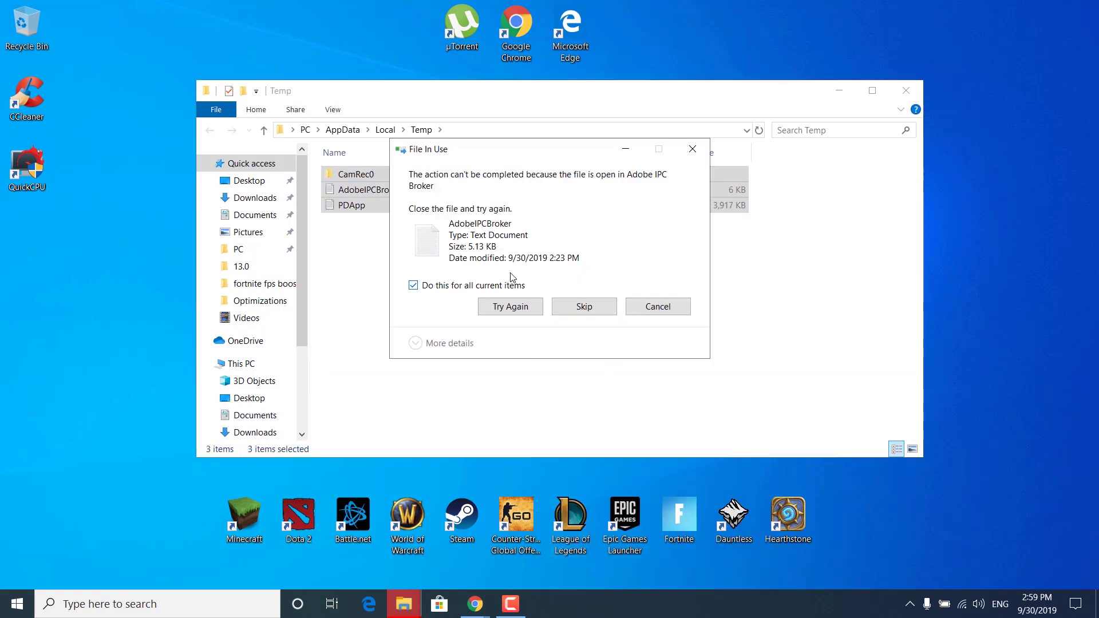
{"action": "left_click", "coordinate": [583, 307]}
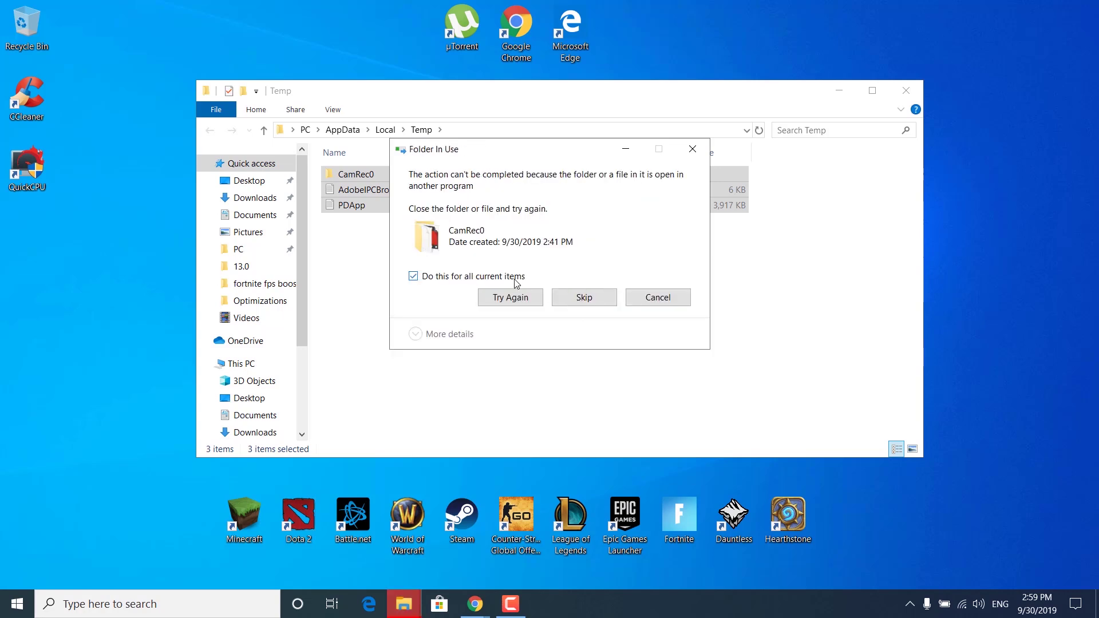
{"action": "left_click", "coordinate": [554, 297]}
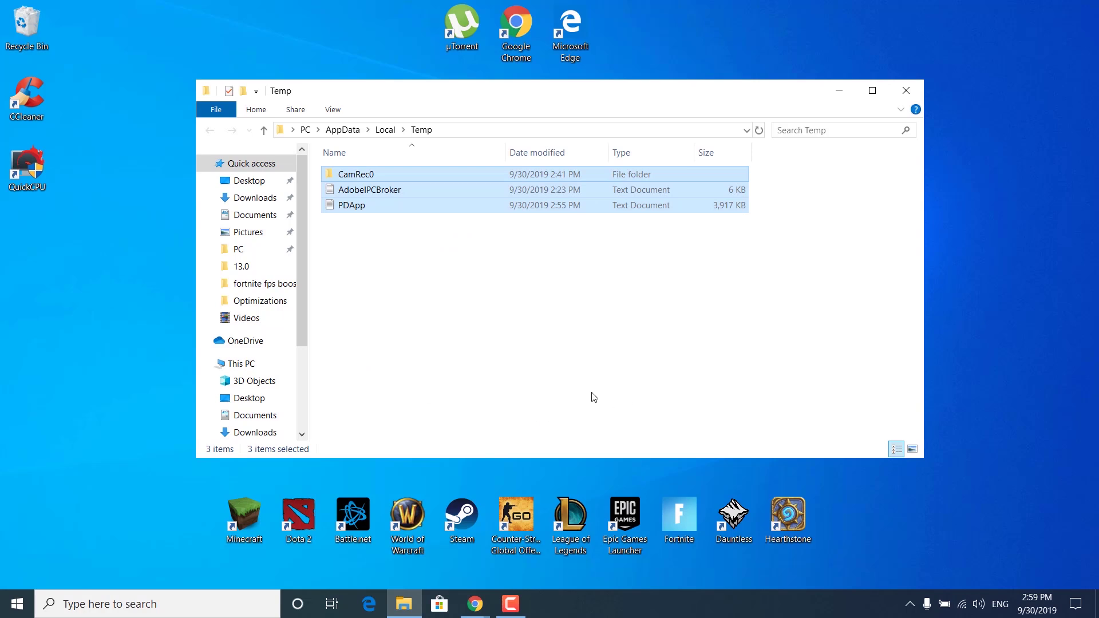
Close Temp and open the Prefetch folder through the Run dialog.
{"action": "left_click", "coordinate": [907, 90]}
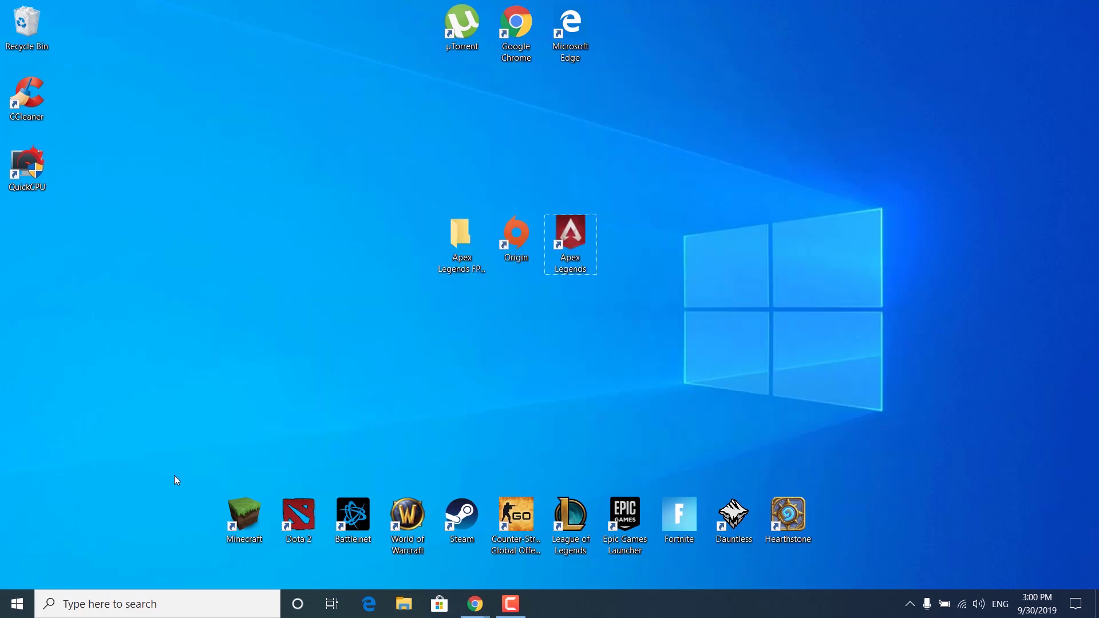
{"action": "left_click", "coordinate": [123, 613]}
{"action": "type", "text": "run"}
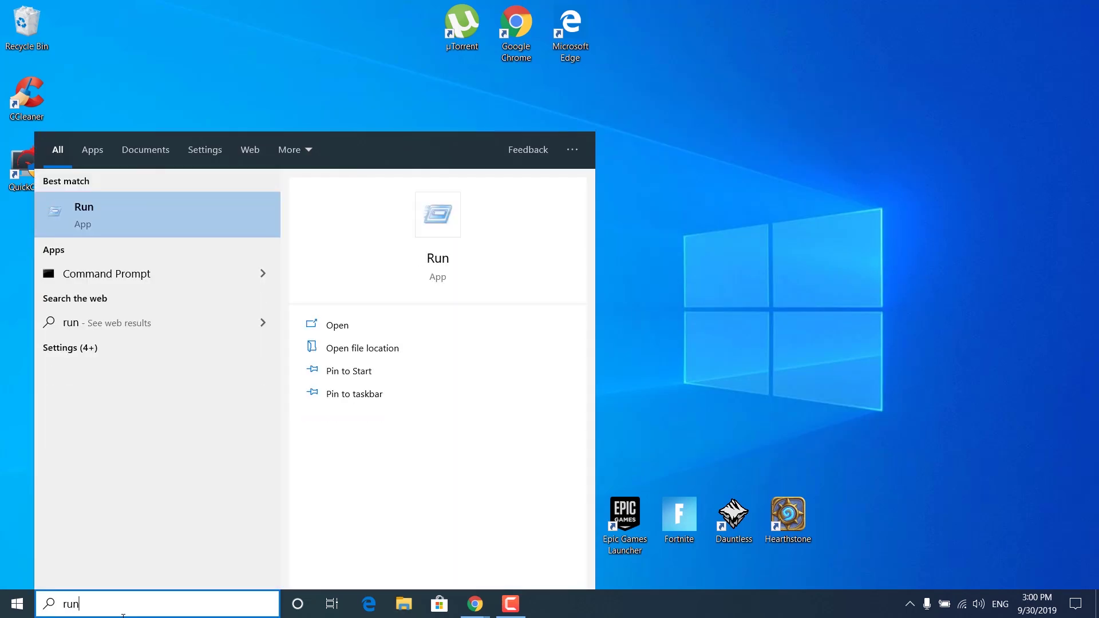
{"action": "key", "text": "Return"}
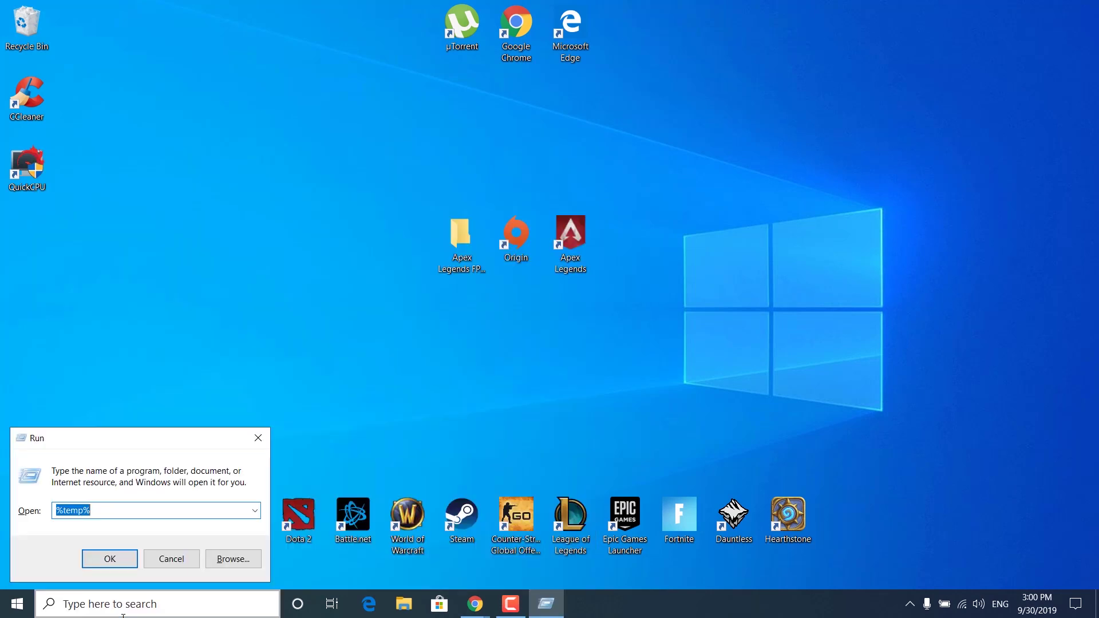
{"action": "type", "text": "prefet"}
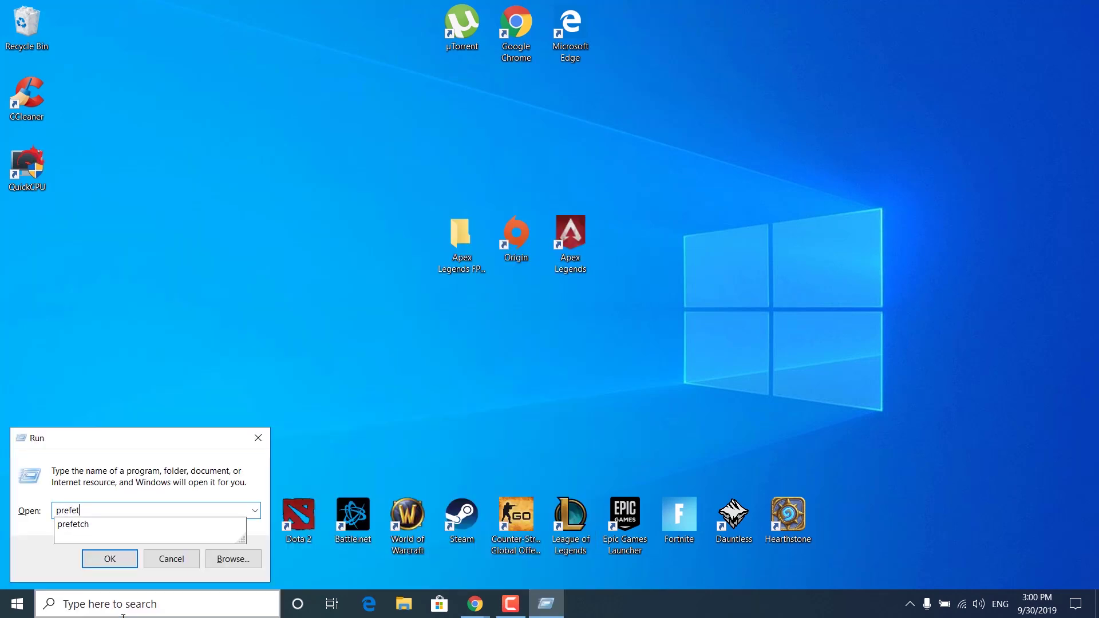
{"action": "type", "text": "ch"}
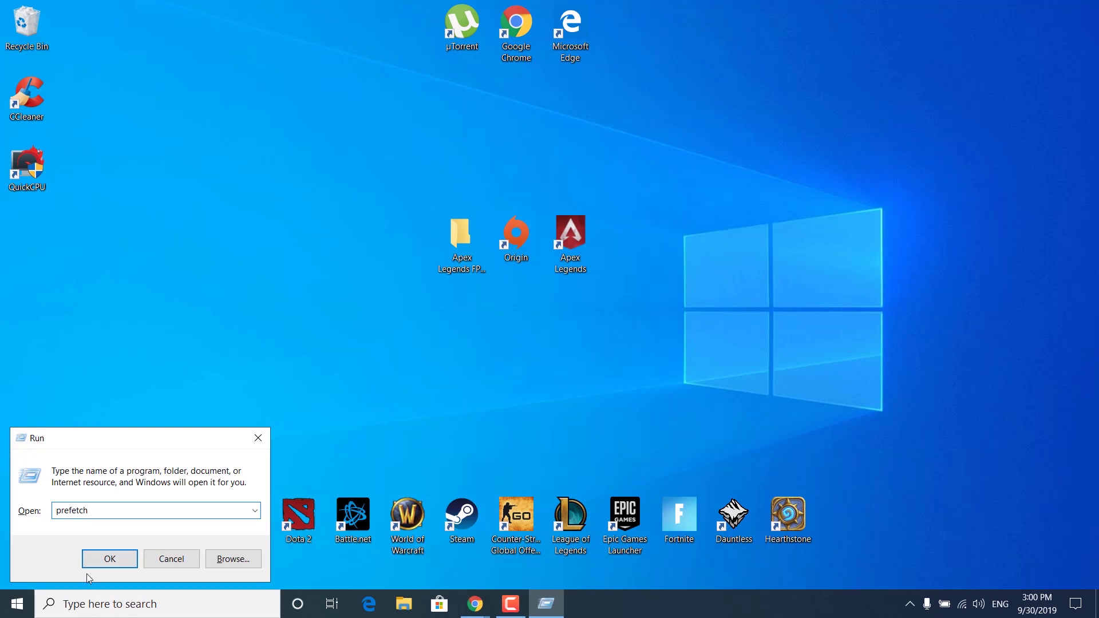
{"action": "left_click", "coordinate": [101, 560]}
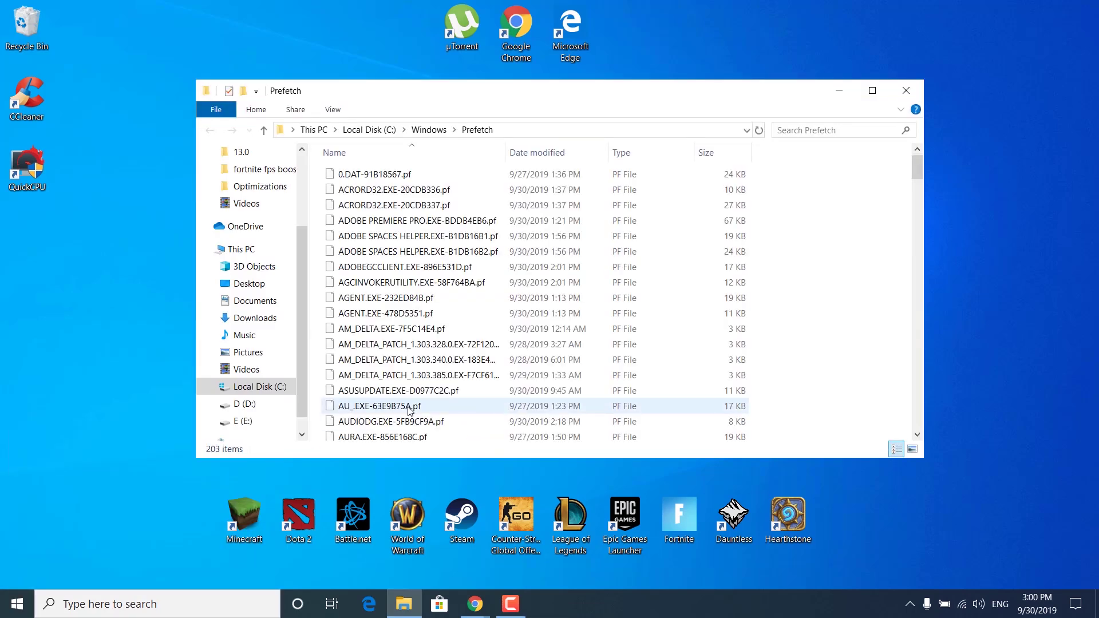
Delete all Prefetch files, skipping in-use ones for all items, and dismiss the CCleaner alert.
{"action": "left_click", "coordinate": [522, 330]}
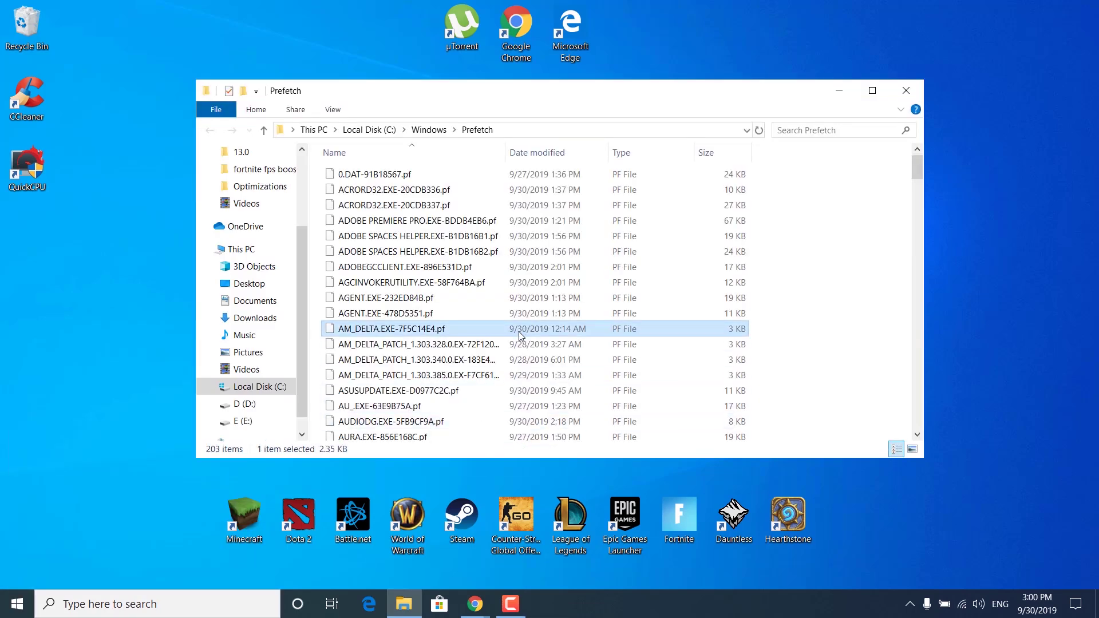
{"action": "key", "text": "ctrl+a"}
{"action": "right_click", "coordinate": [518, 334]}
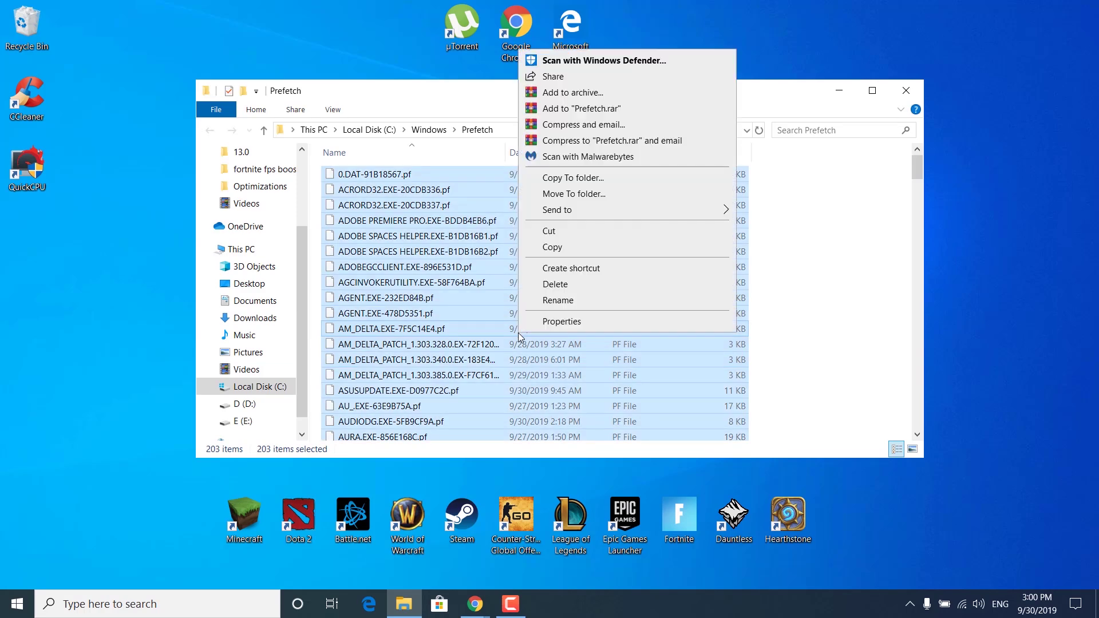
{"action": "left_click", "coordinate": [556, 285]}
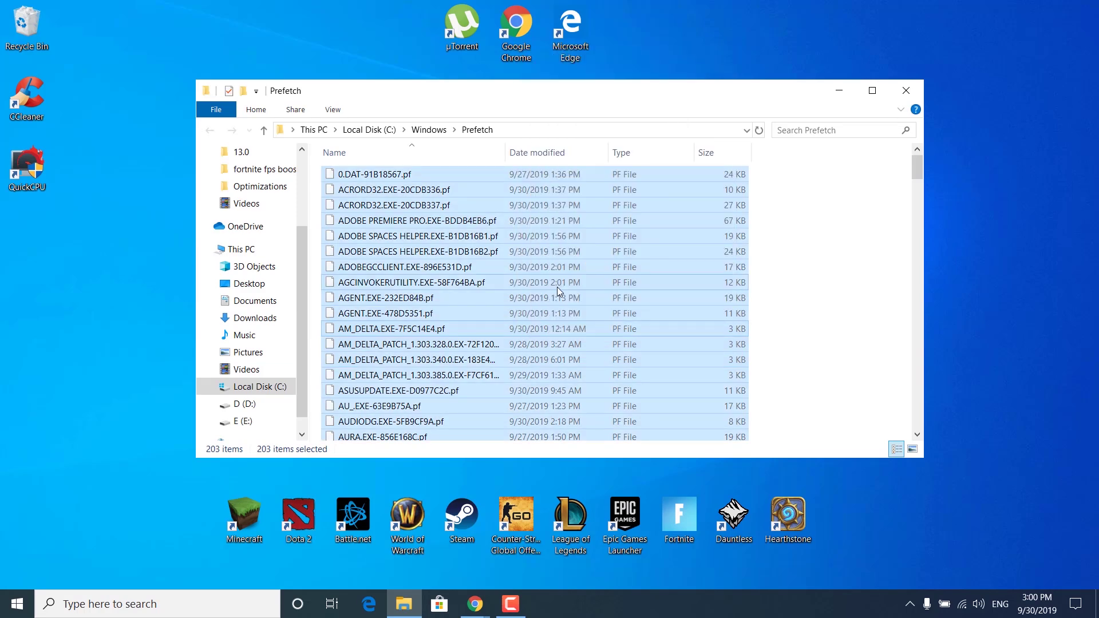
{"action": "left_click", "coordinate": [509, 274]}
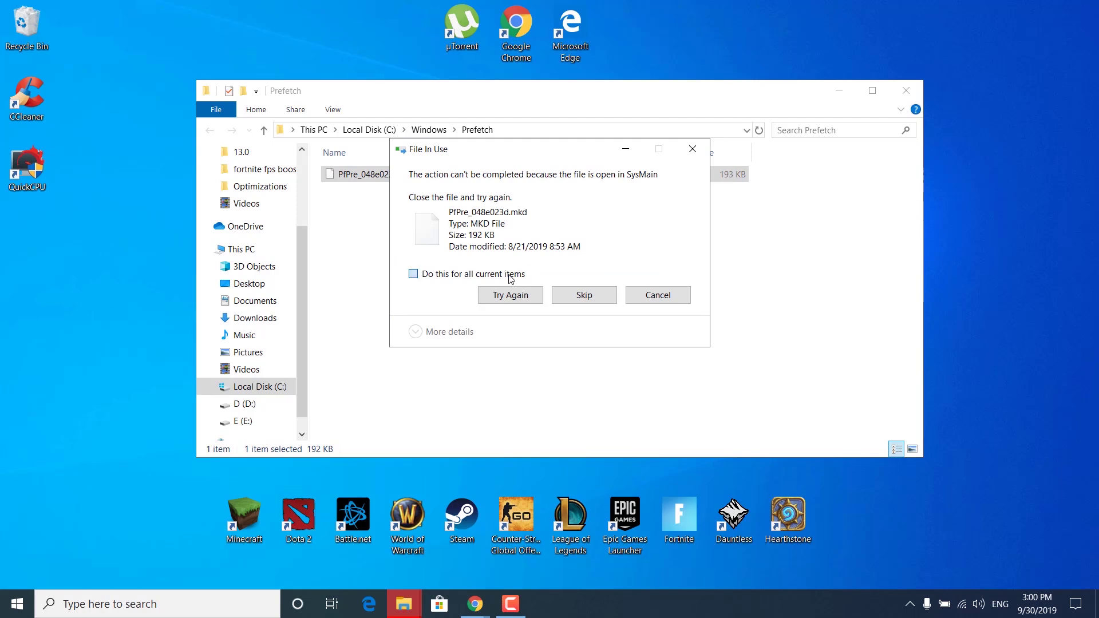
{"action": "left_click", "coordinate": [591, 297]}
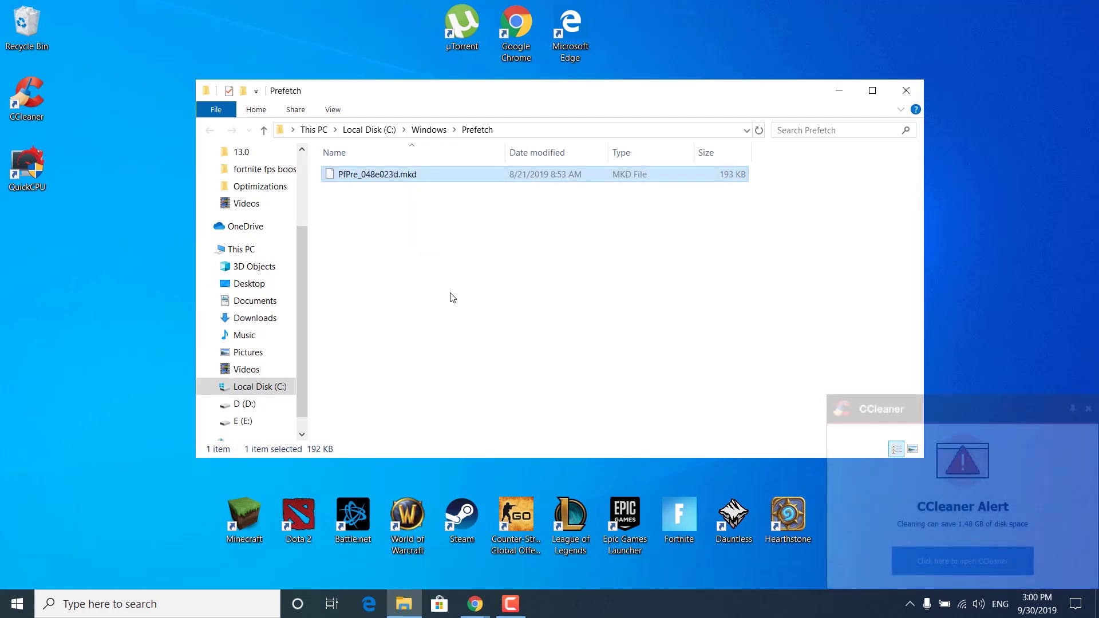
{"action": "left_click", "coordinate": [875, 342]}
{"action": "left_click", "coordinate": [1088, 410]}
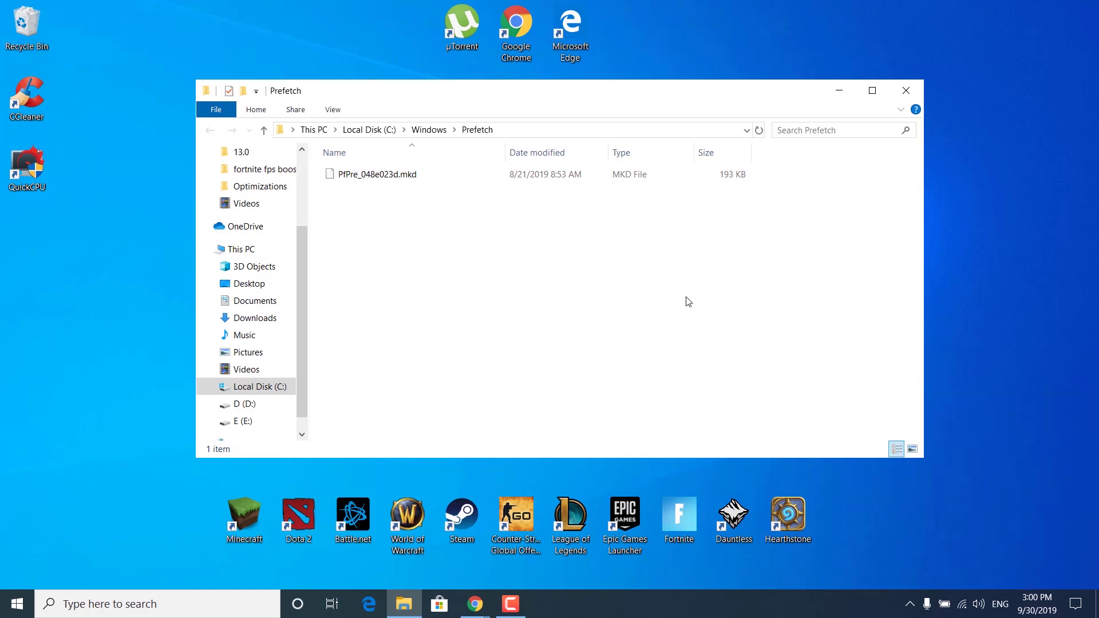